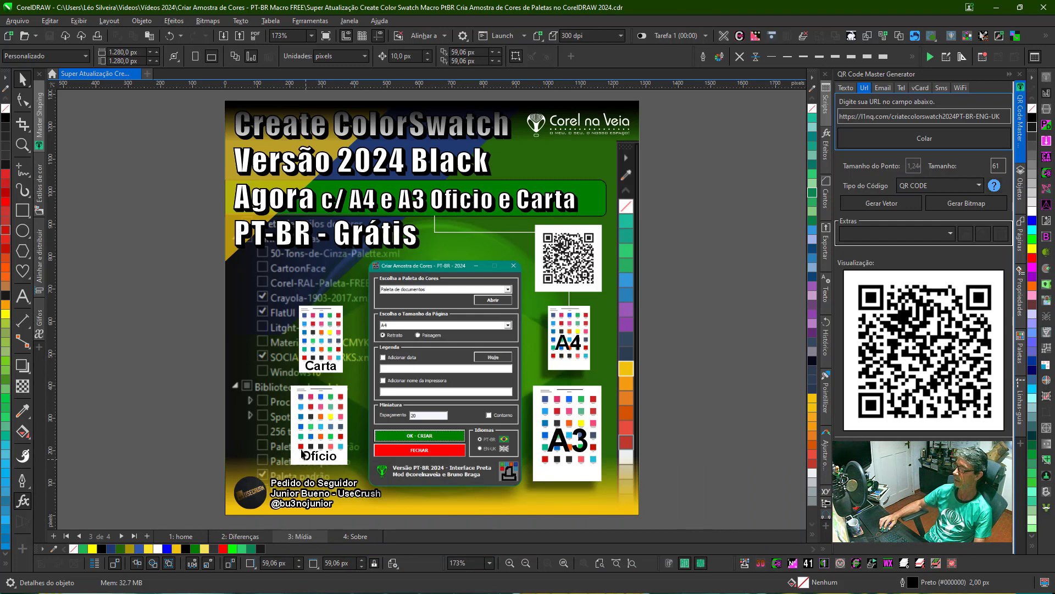
Zoom in on the QR code, launch the QR link opener, then fit the page in view
drag(535, 226, 613, 304)
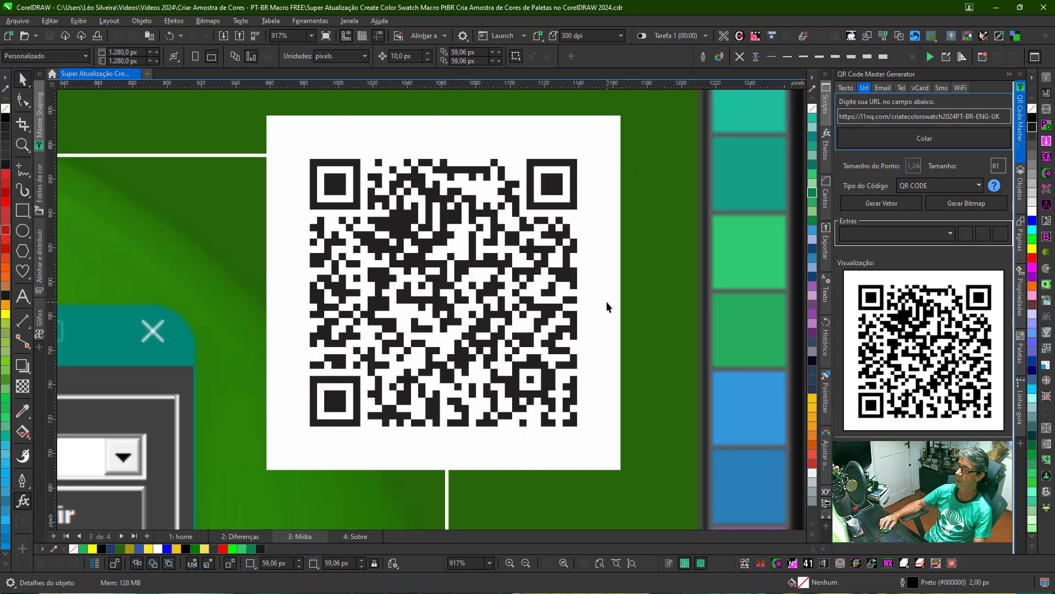
mouse_move(363, 31)
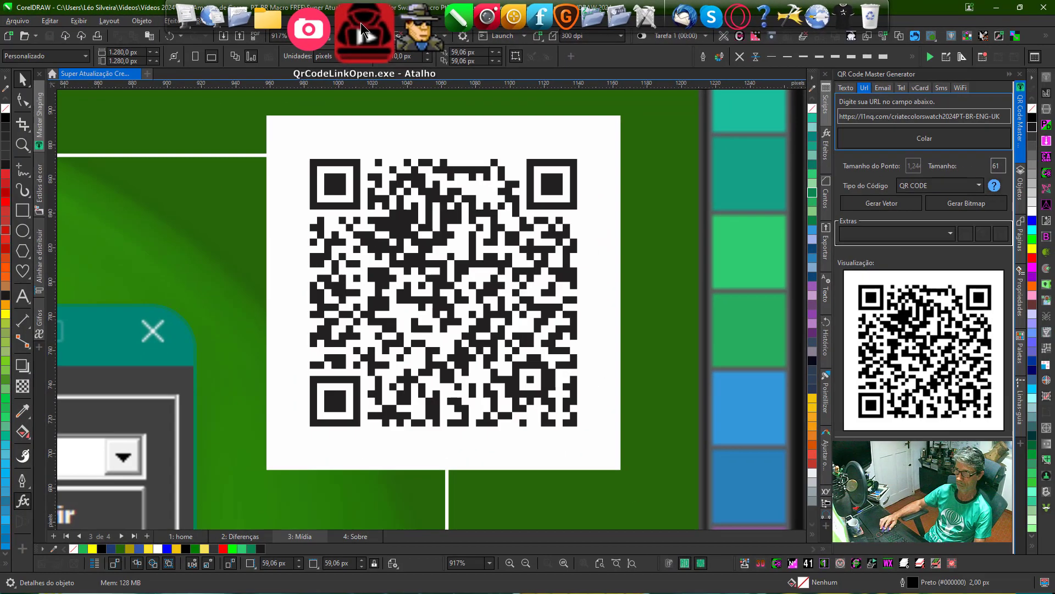
click(361, 25)
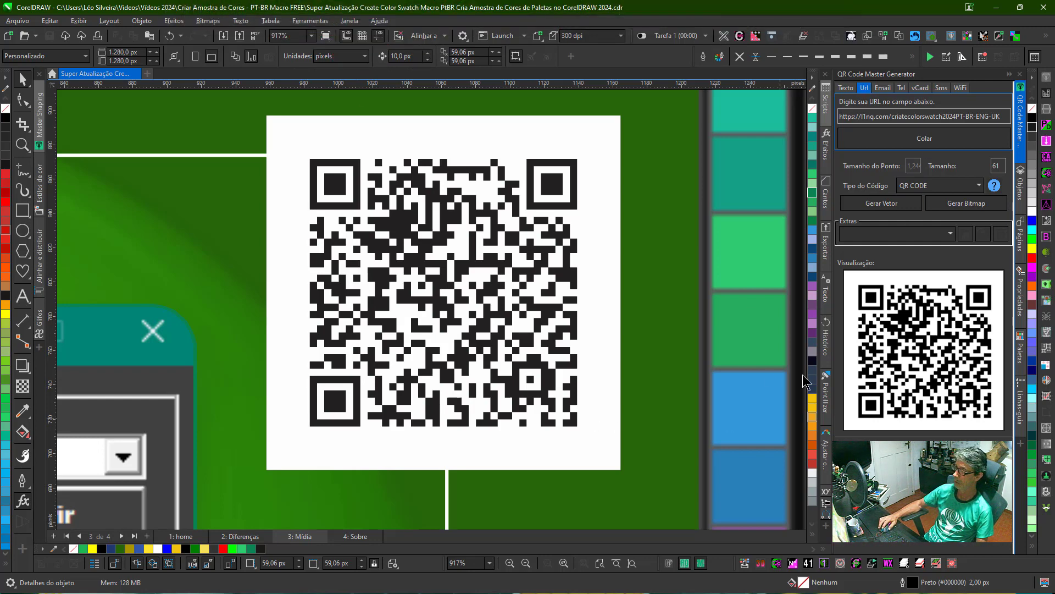
click(719, 318)
key(shift+F4)
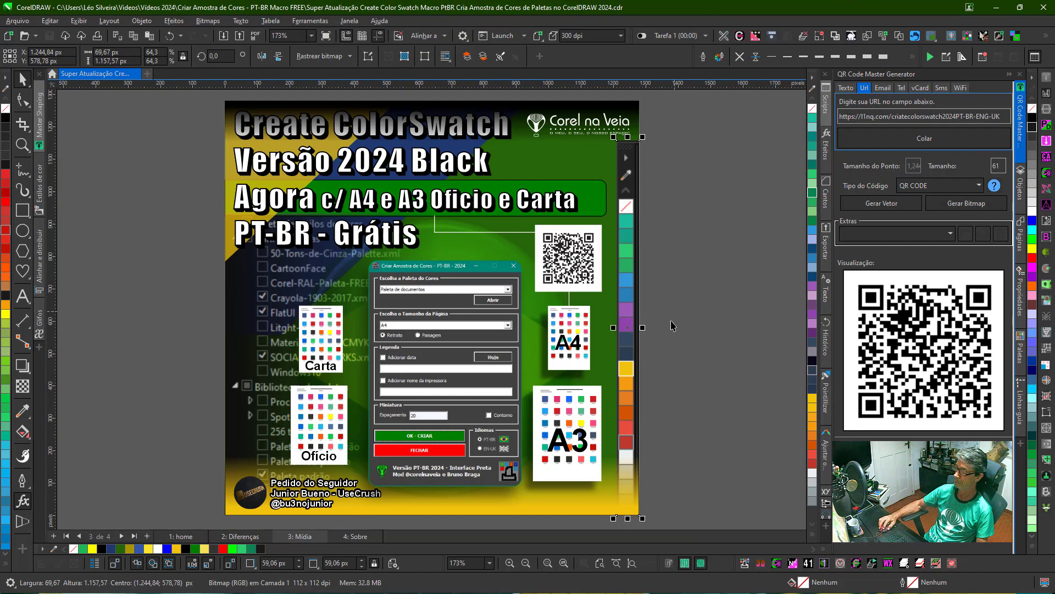
Read through the Sobre page text, then start a new 210 × 297 mm CMYK document
click(355, 535)
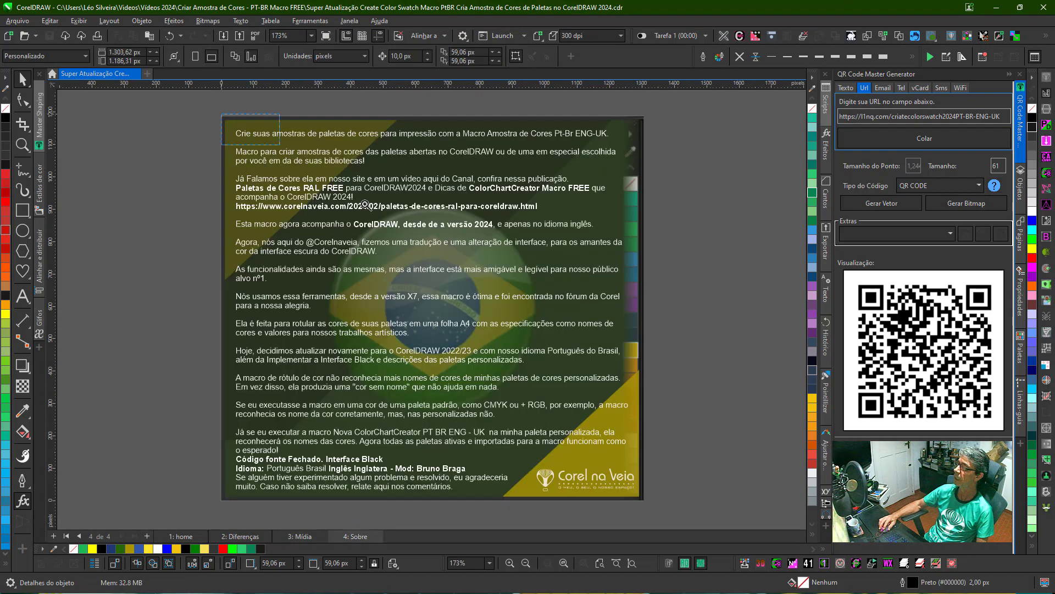
drag(232, 117, 614, 412)
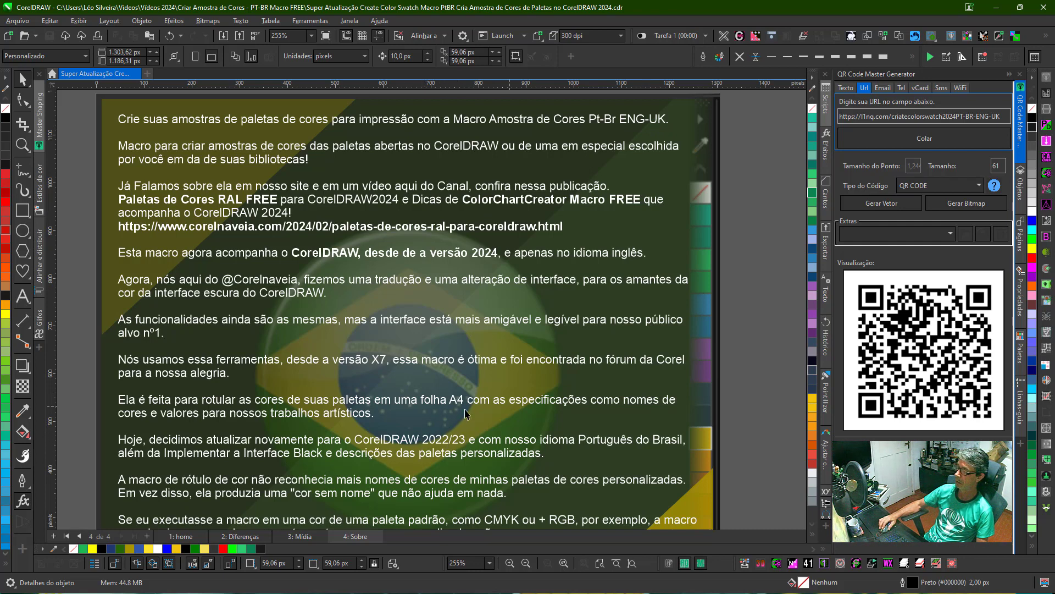
scroll(507, 437, down, 3)
scroll(440, 385, down, 2)
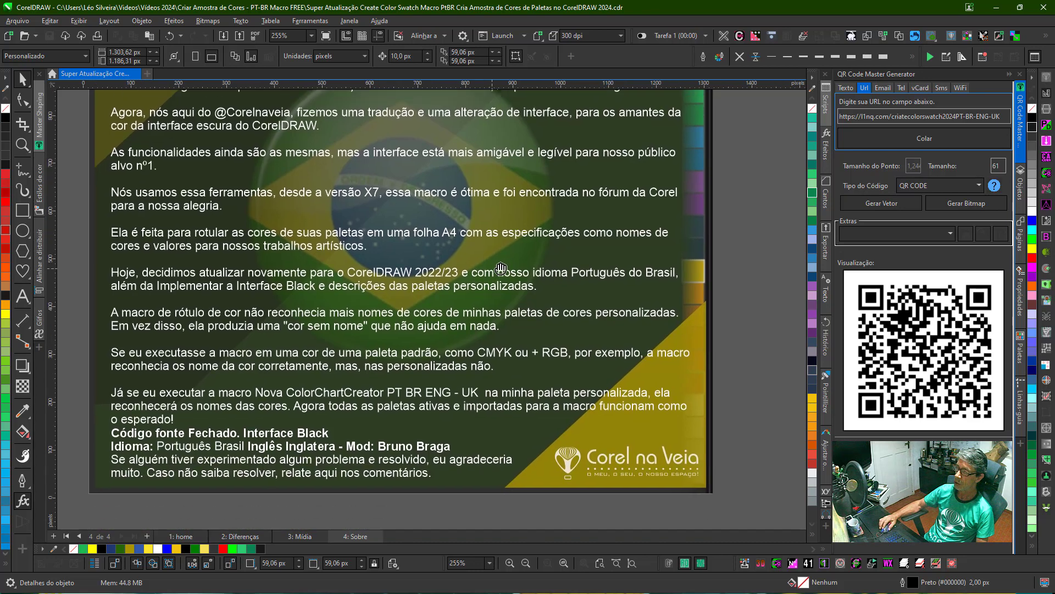
drag(322, 269, 312, 383)
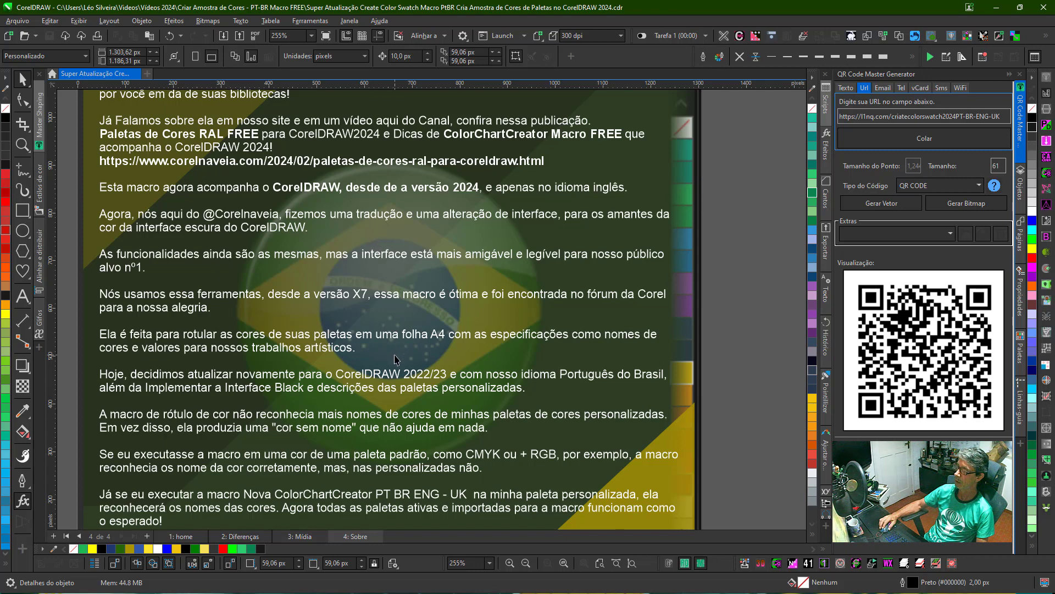
mouse_move(395, 359)
mouse_down()
mouse_move(402, 278)
mouse_move(398, 297)
mouse_move(442, 312)
mouse_up()
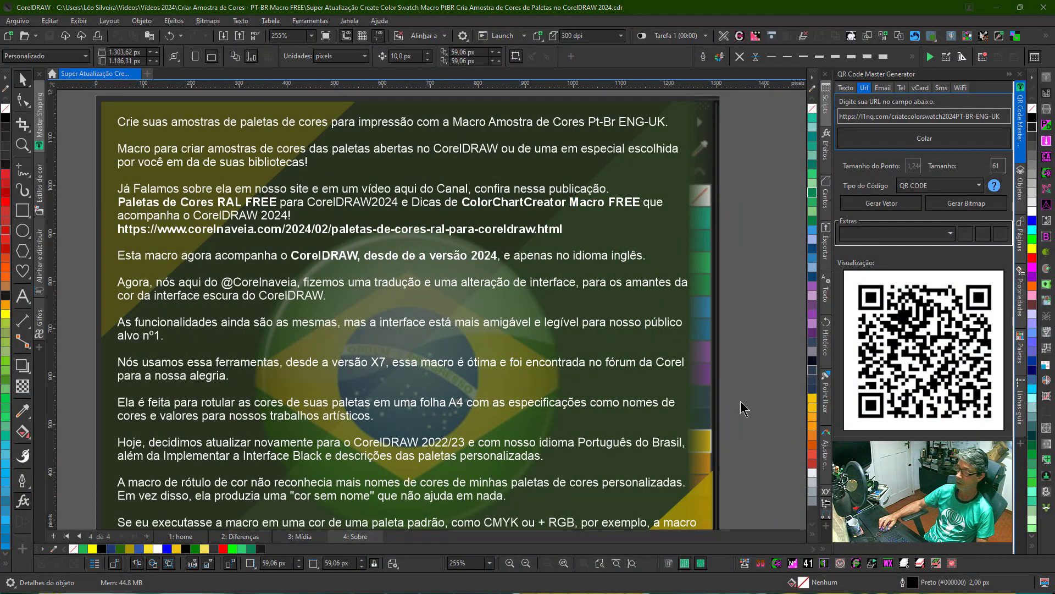
click(744, 562)
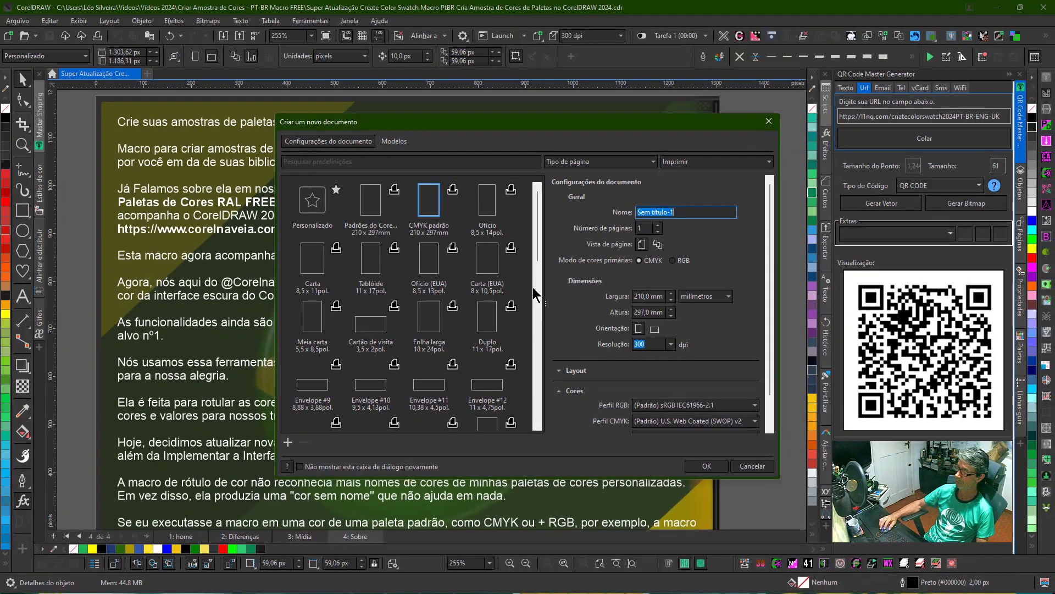
Create the blank A4 document and locate CreateChart under ColorChartCreatorPT_BR_EN_UK_2024 macros
click(706, 465)
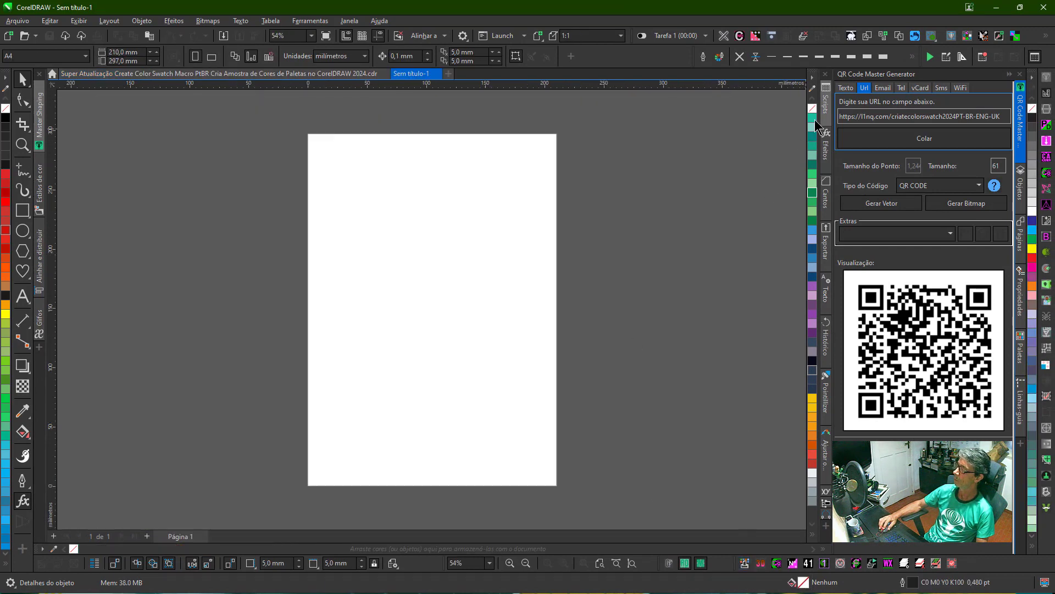
click(825, 104)
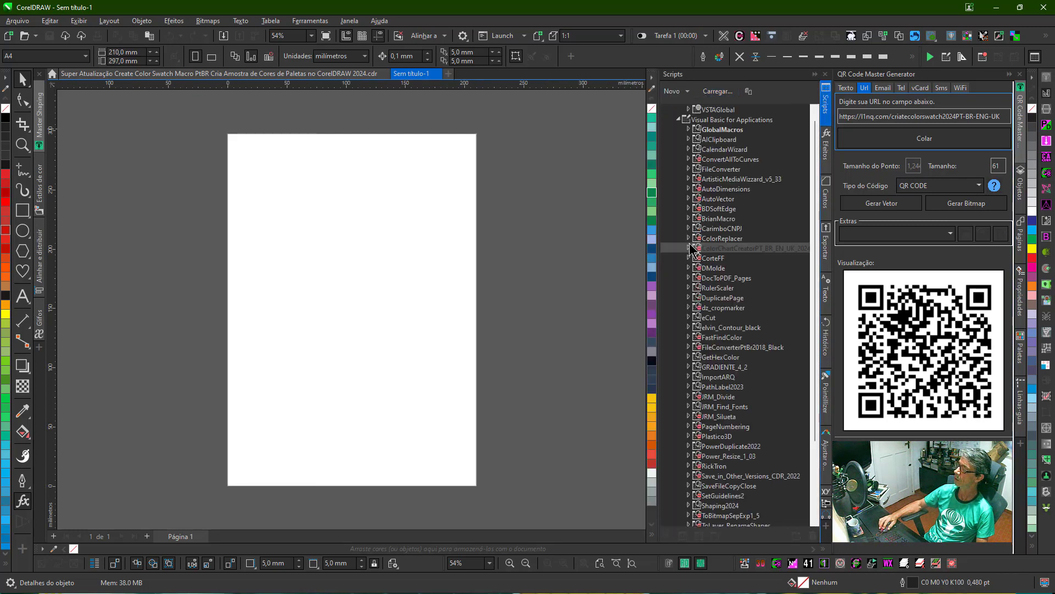
double_click(721, 248)
click(729, 269)
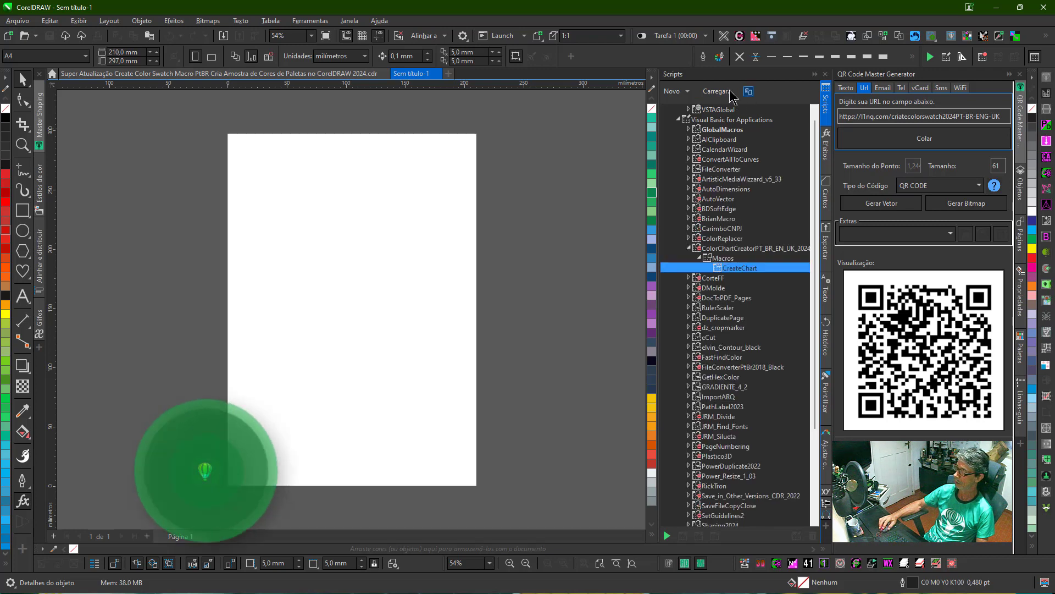
click(815, 73)
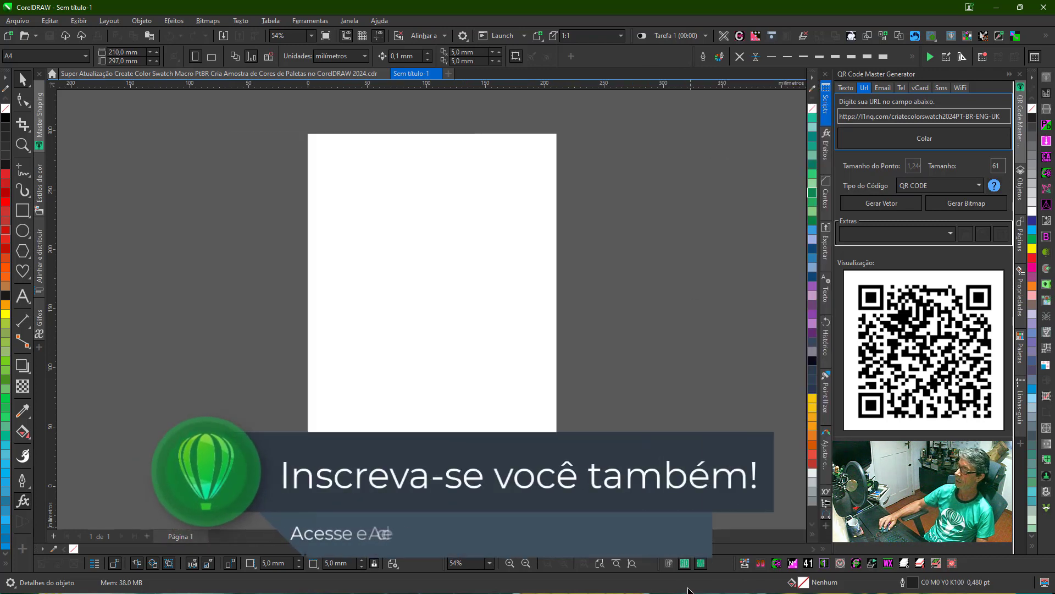
Run CreateChart and browse the Escolha a Paleta do Cores list, keeping FlatUIGPT selected
click(758, 561)
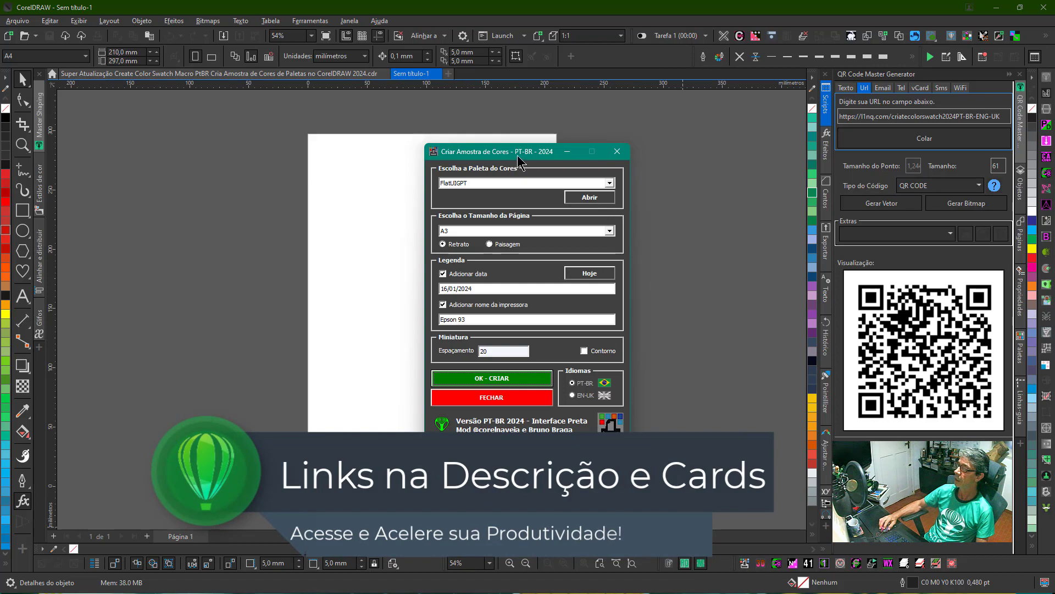
drag(542, 157, 555, 170)
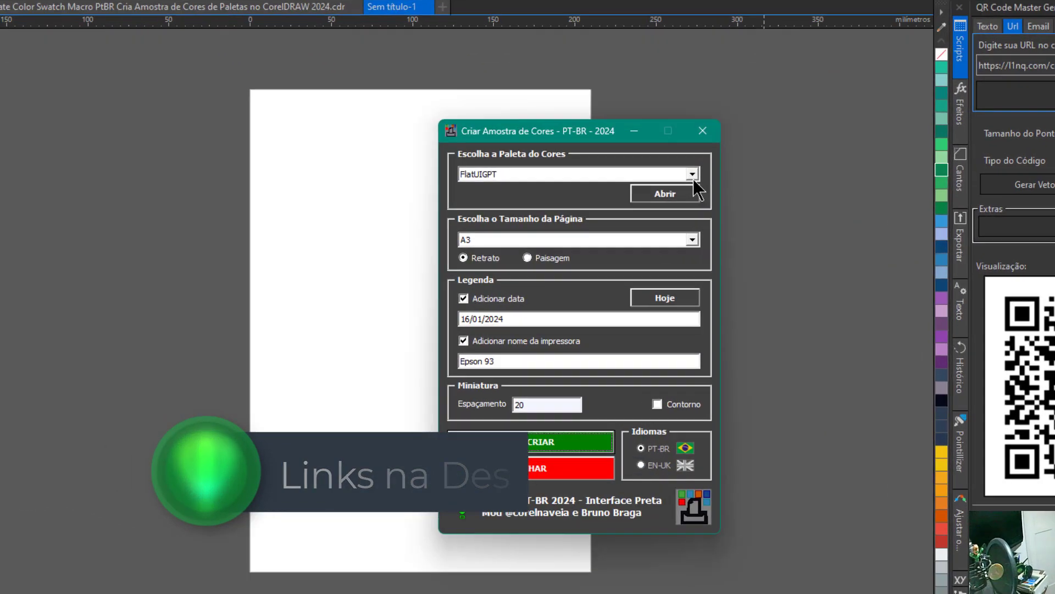
click(631, 196)
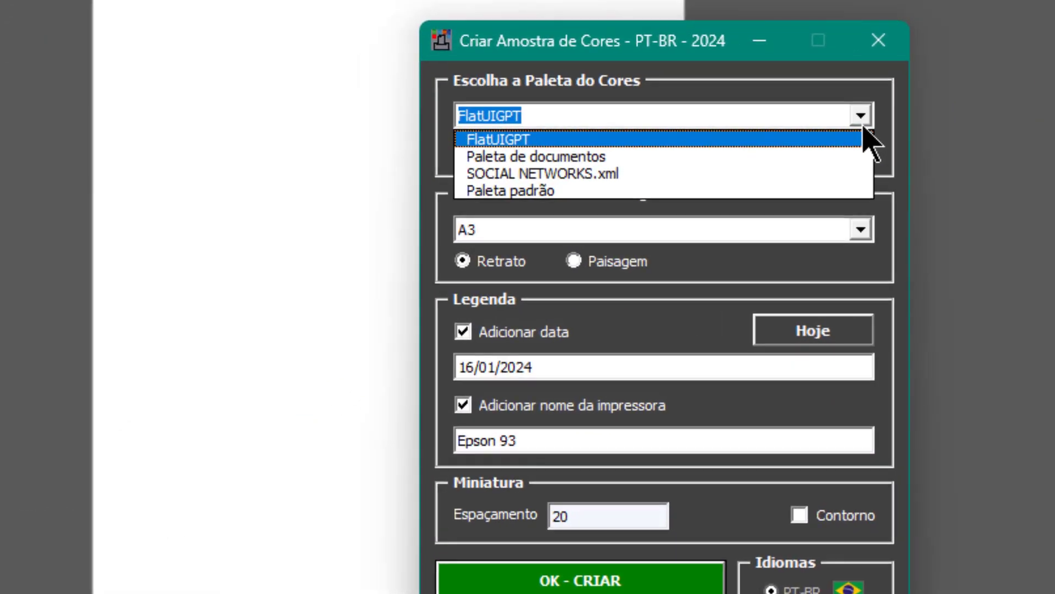
click(860, 135)
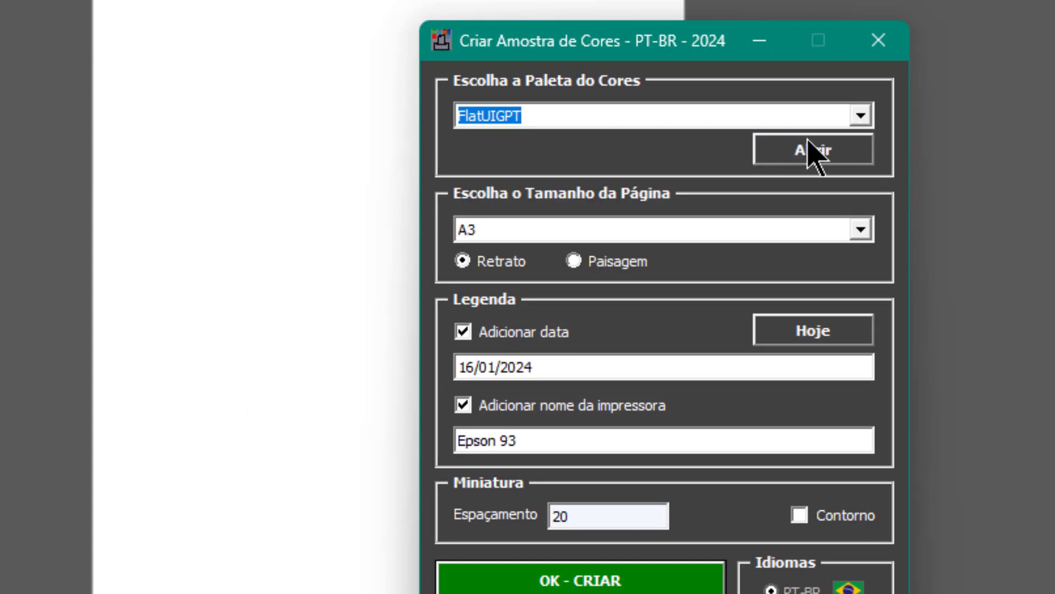
click(861, 115)
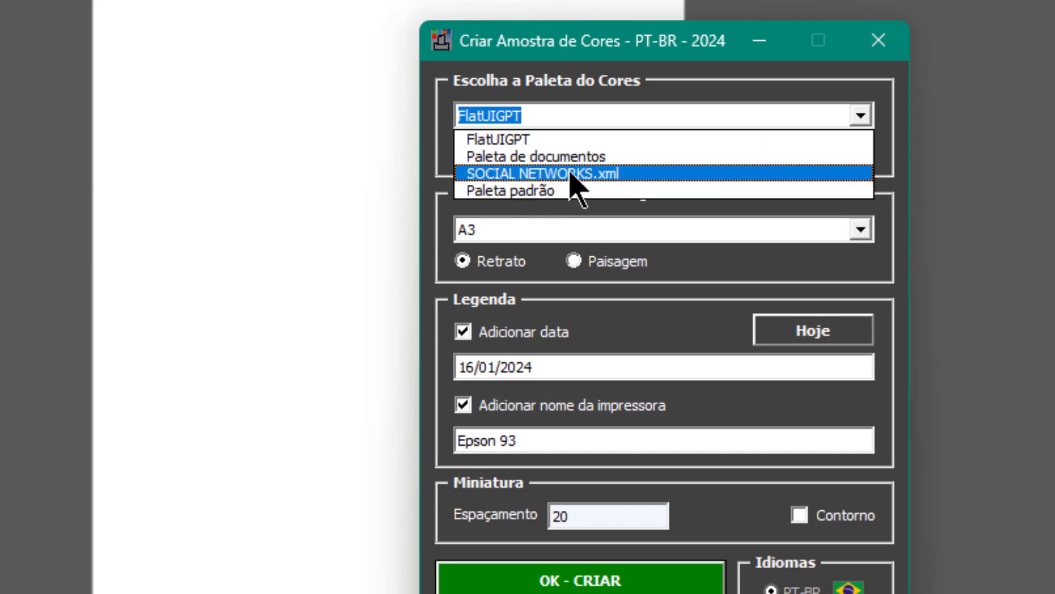
key(Down)
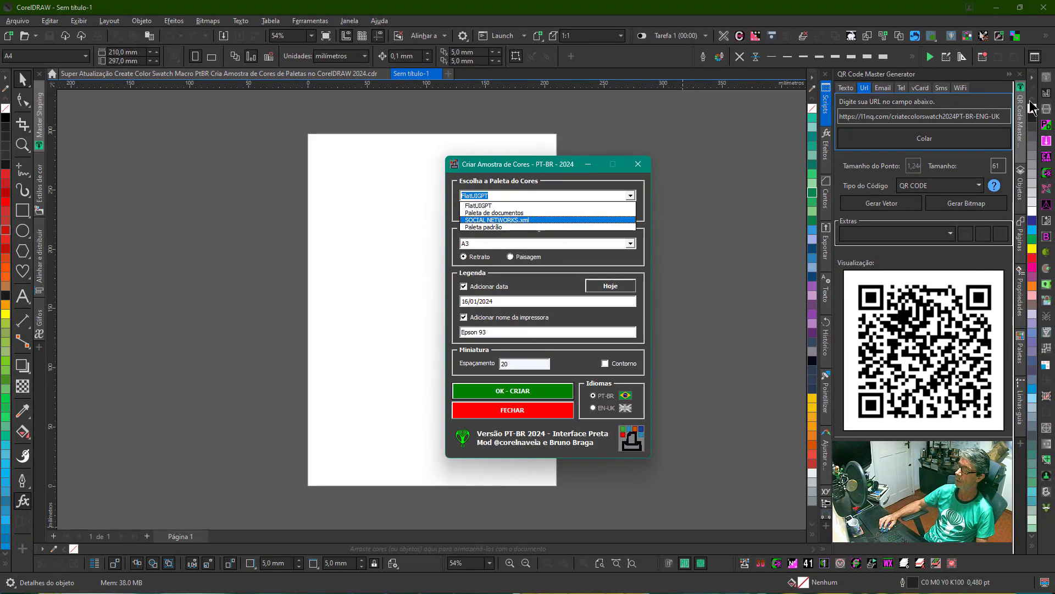
click(489, 209)
mouse_move(515, 162)
mouse_down()
mouse_move(670, 141)
mouse_move(644, 137)
mouse_up()
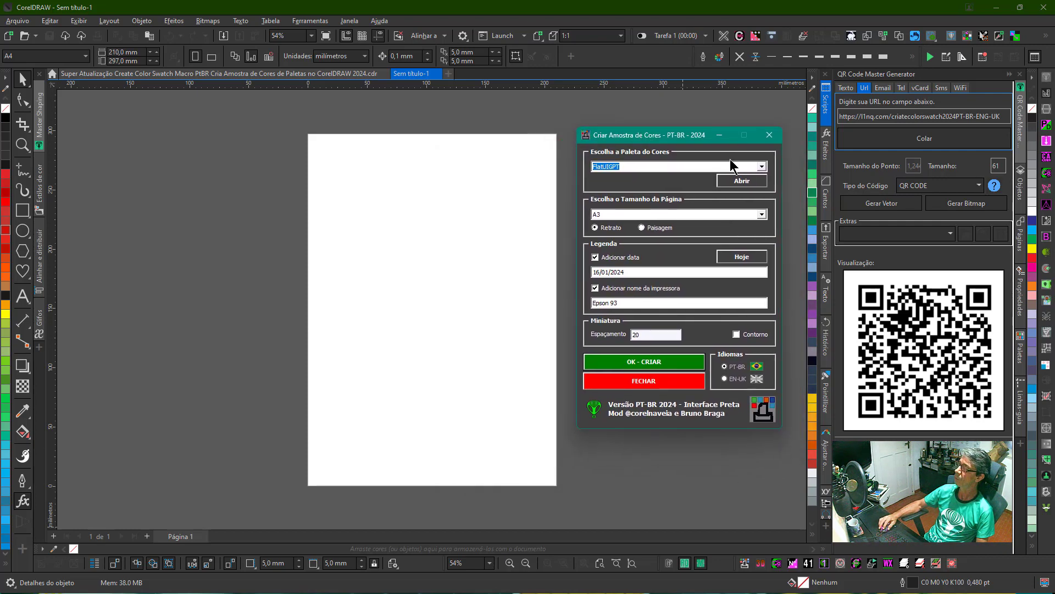
click(619, 168)
click(635, 176)
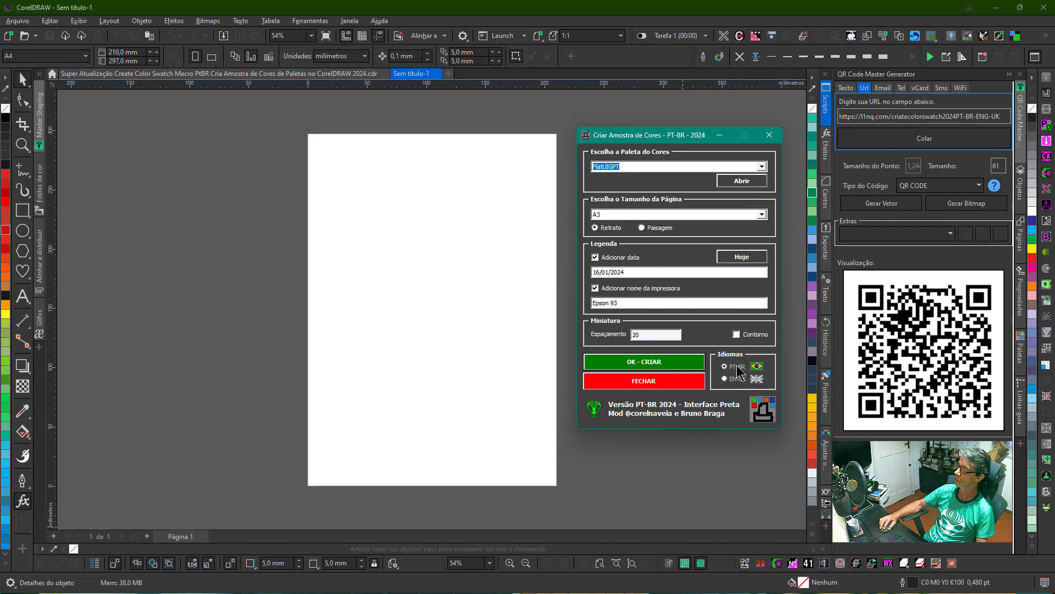
click(725, 379)
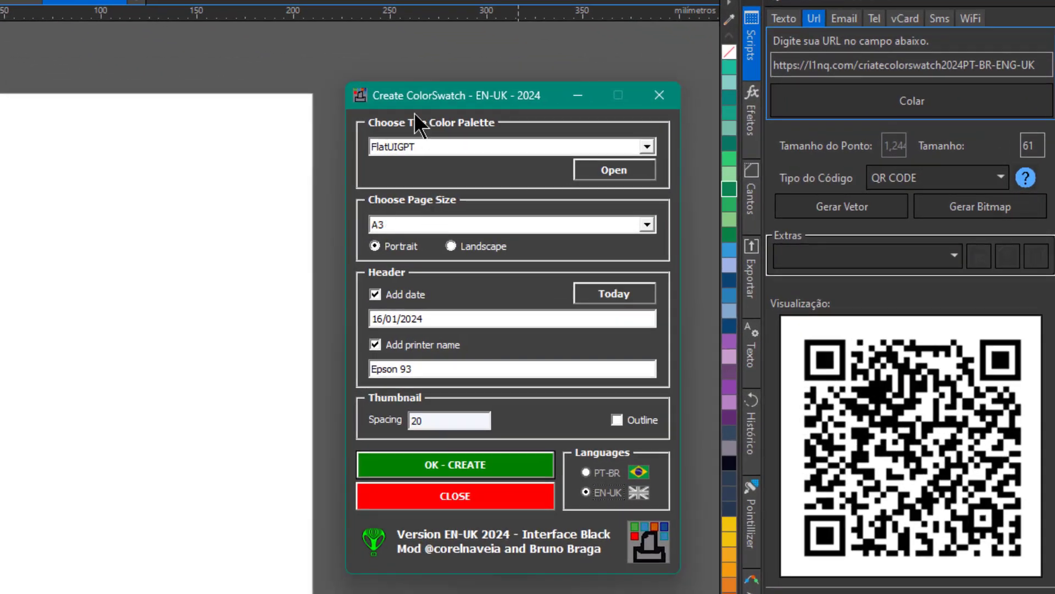
click(591, 474)
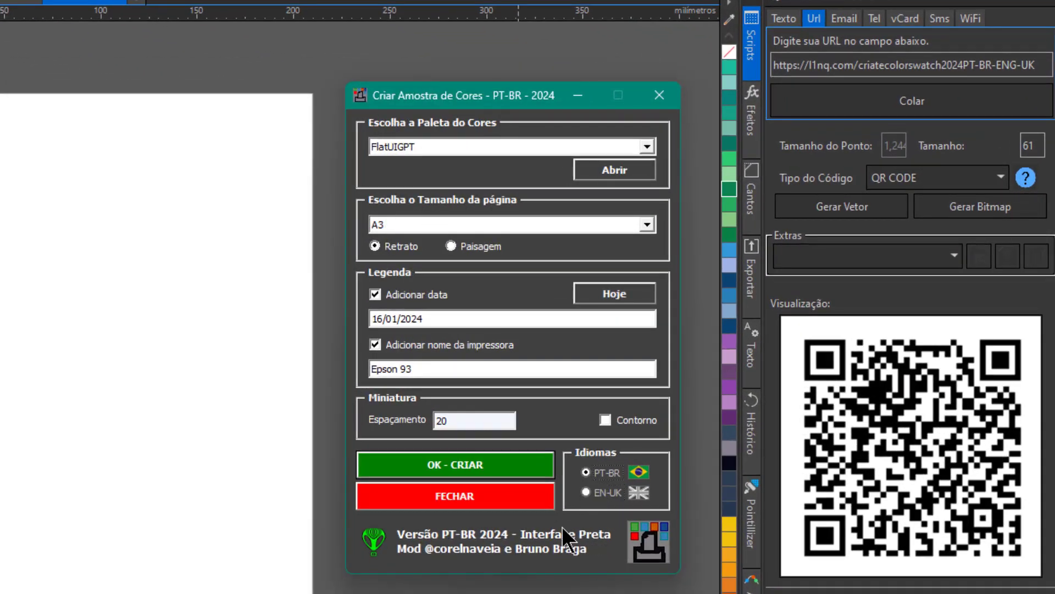
click(587, 492)
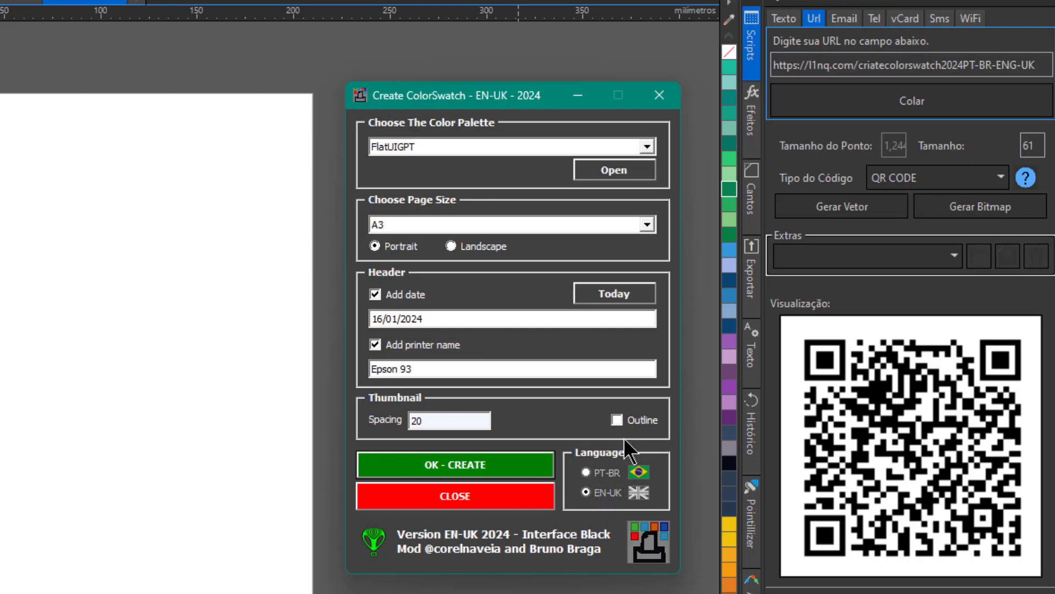
click(586, 472)
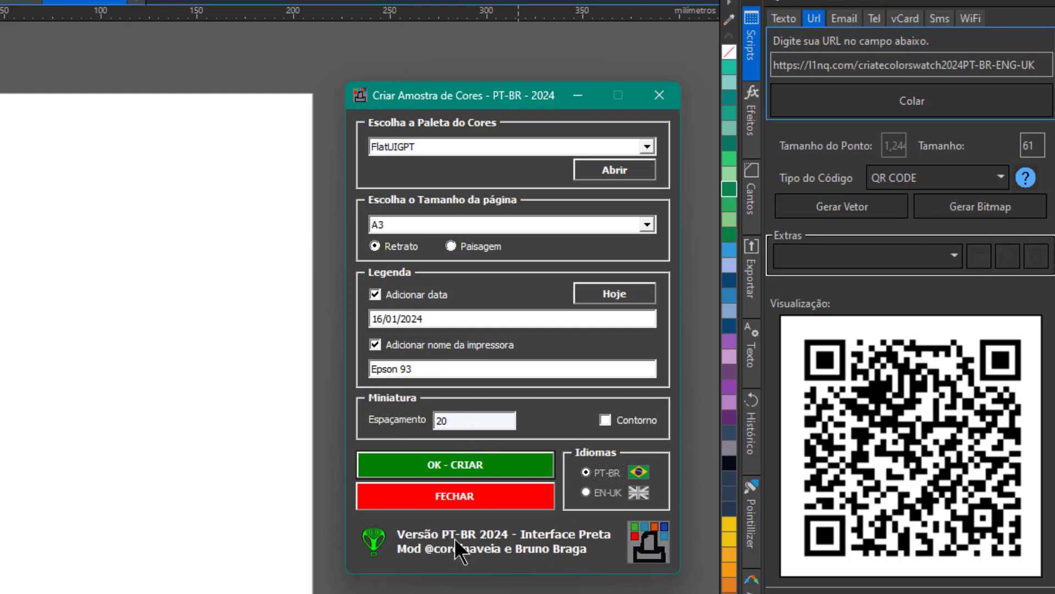
click(586, 492)
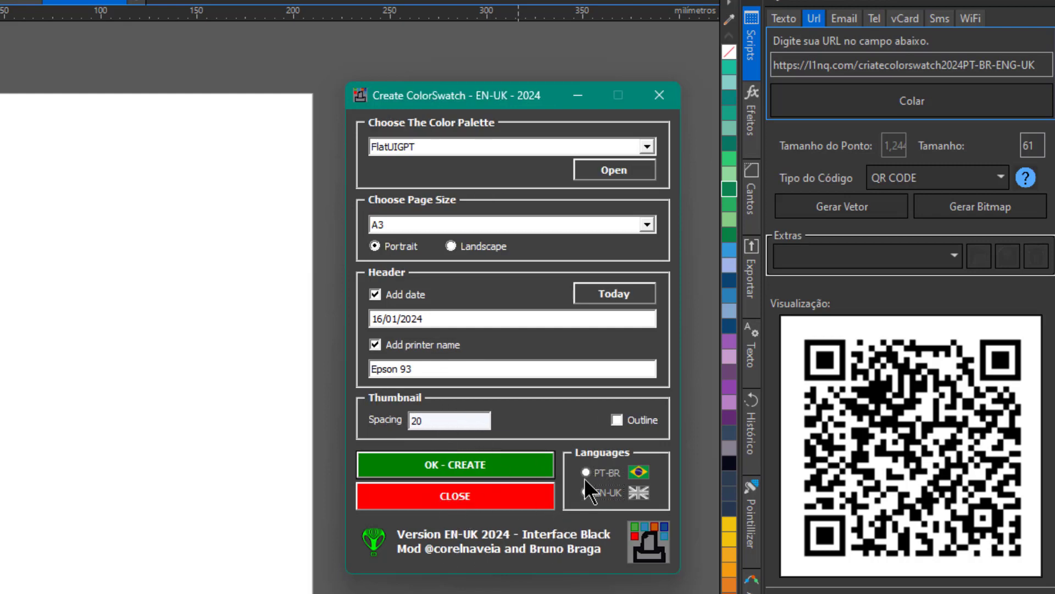
click(586, 472)
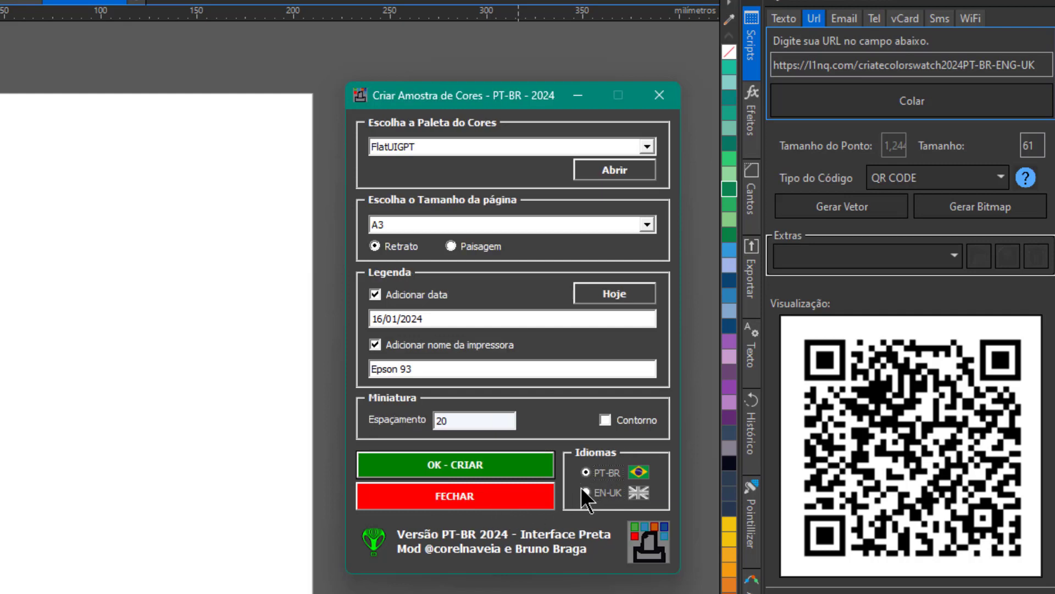
click(587, 492)
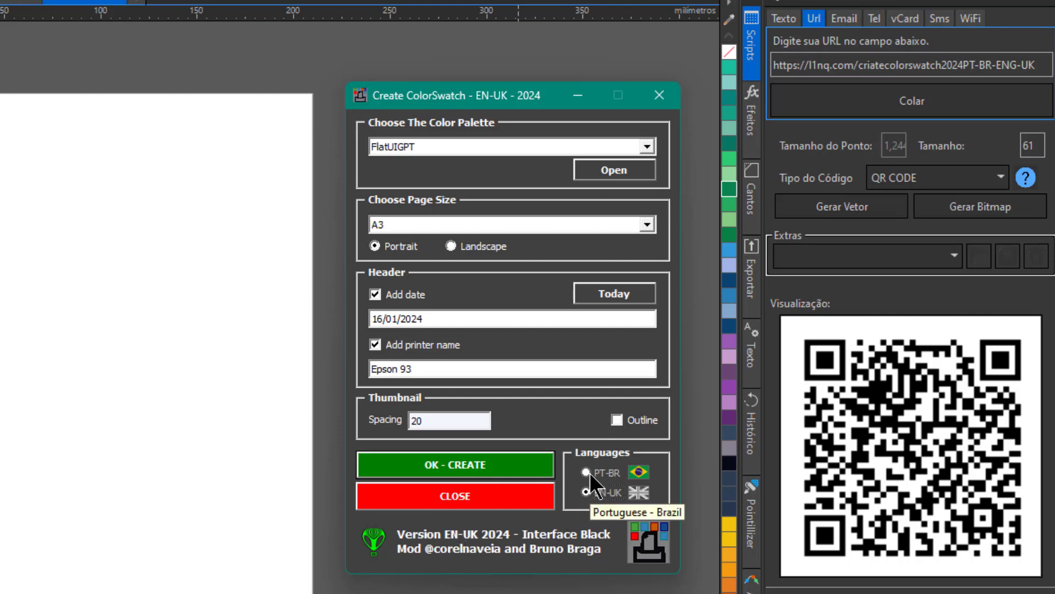
click(589, 473)
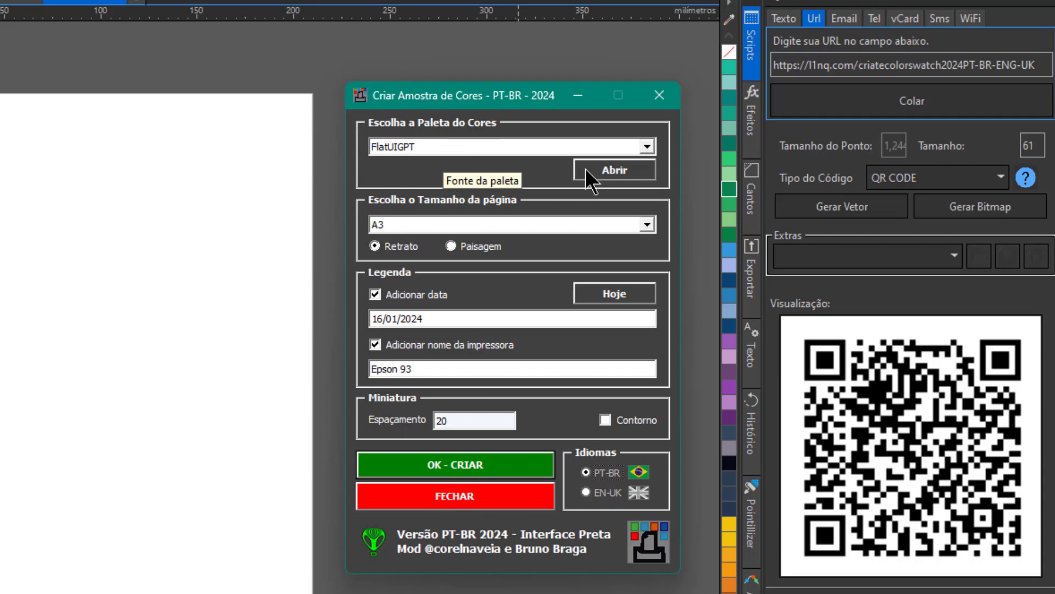
Generate an A4 FlatUIGPT swatch sheet with printer name Epson 93 in the legend
click(398, 224)
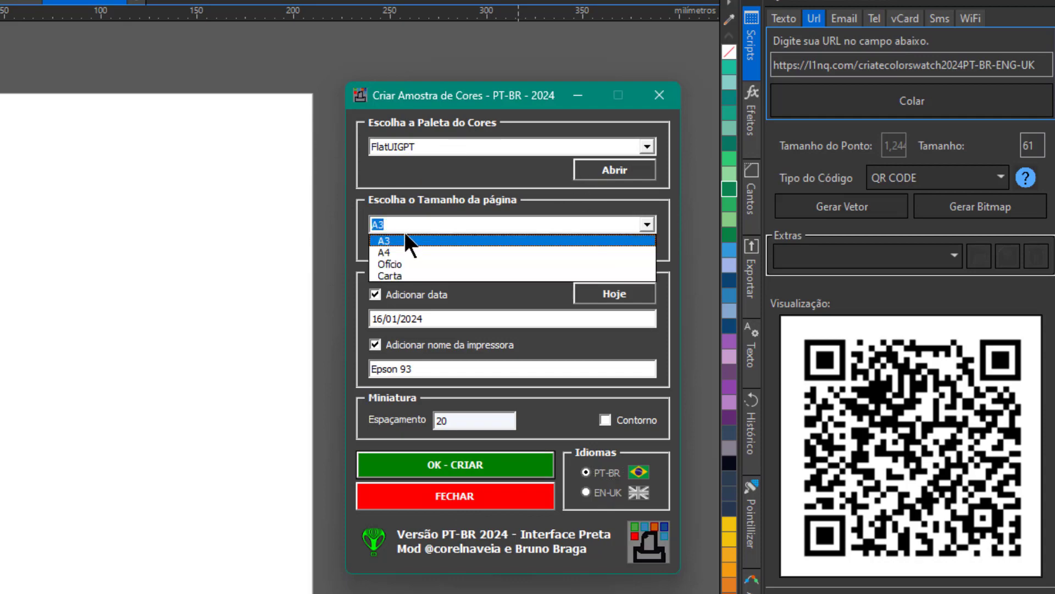
click(402, 253)
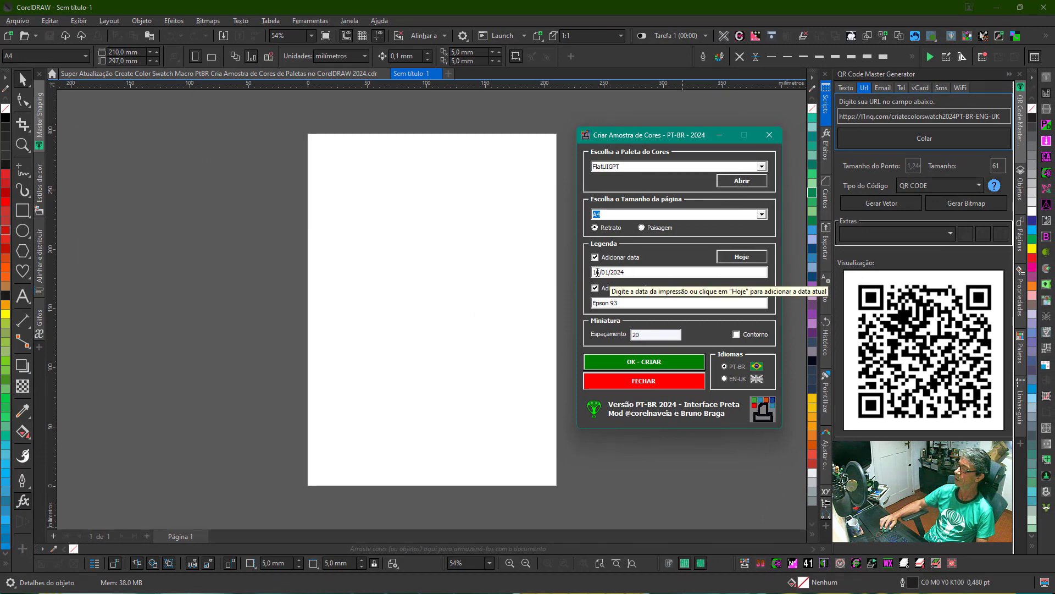
click(613, 302)
text(93)
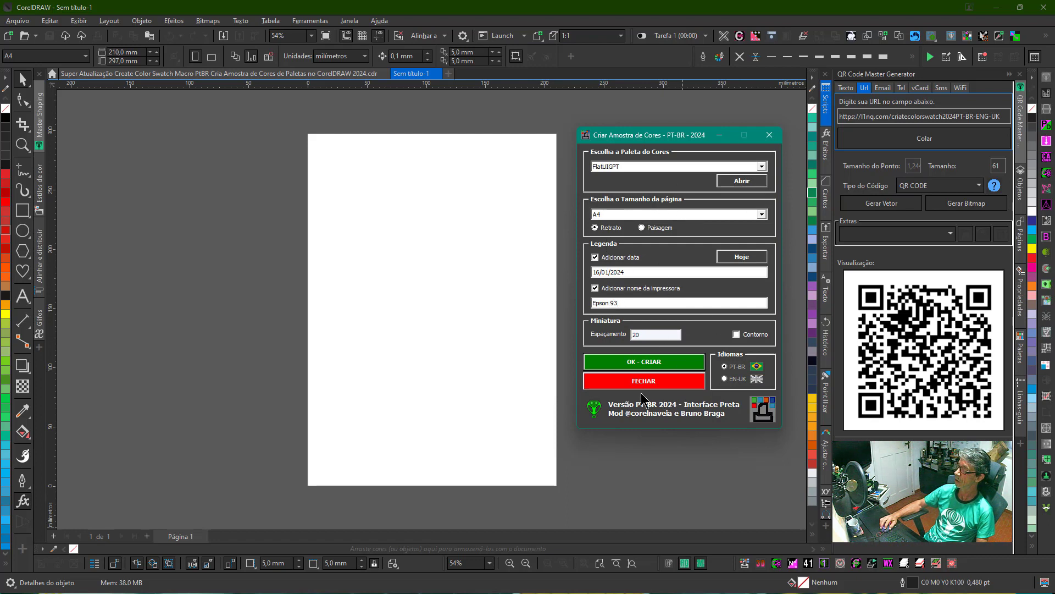
click(638, 362)
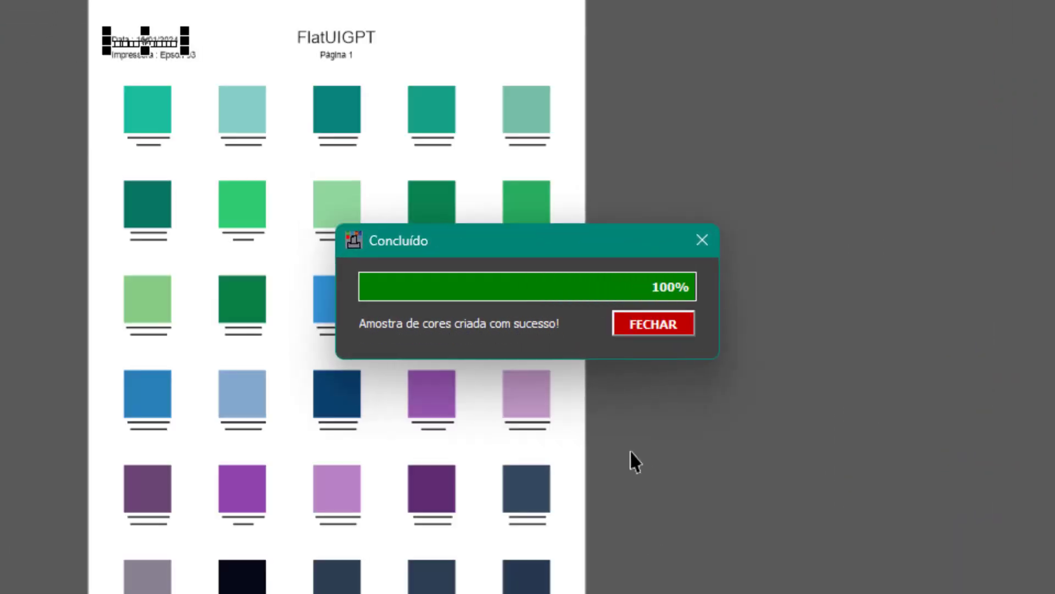
Dismiss the Concluído message, view pages 2 and 1, and close the sheet without saving
drag(513, 240, 838, 52)
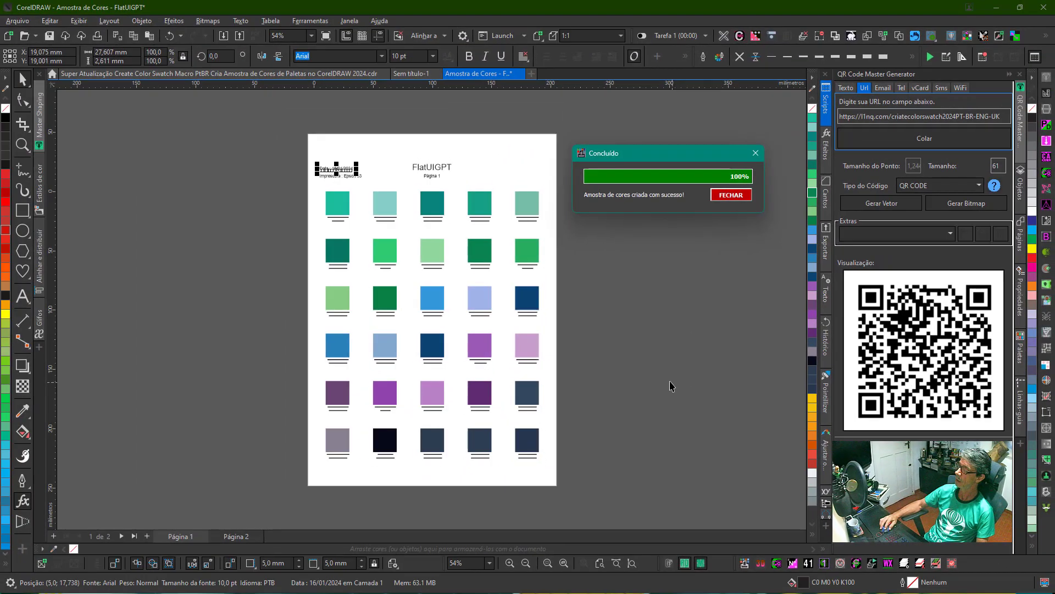
click(730, 198)
click(662, 230)
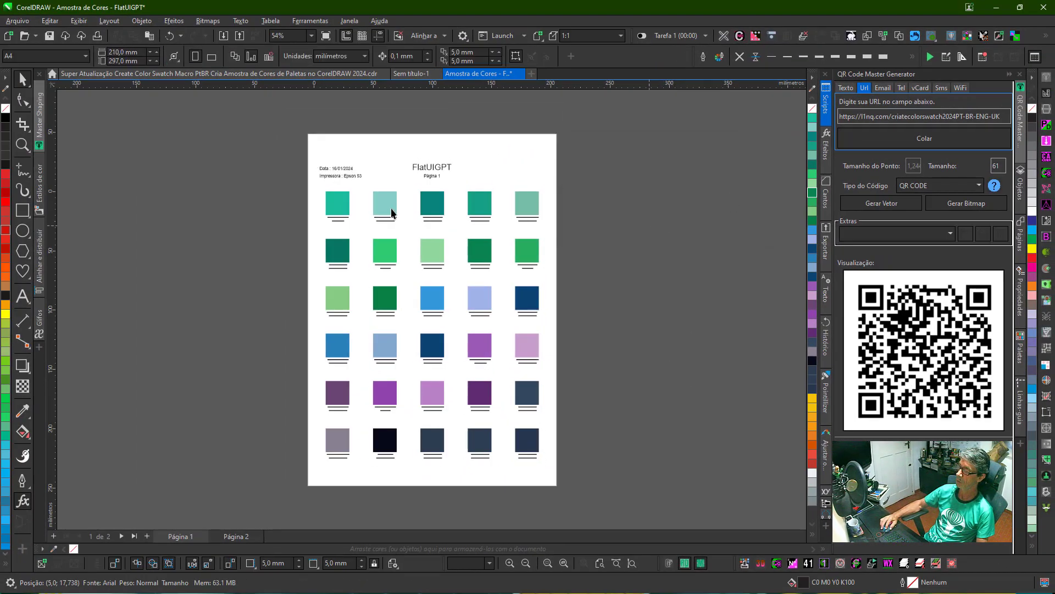
click(242, 537)
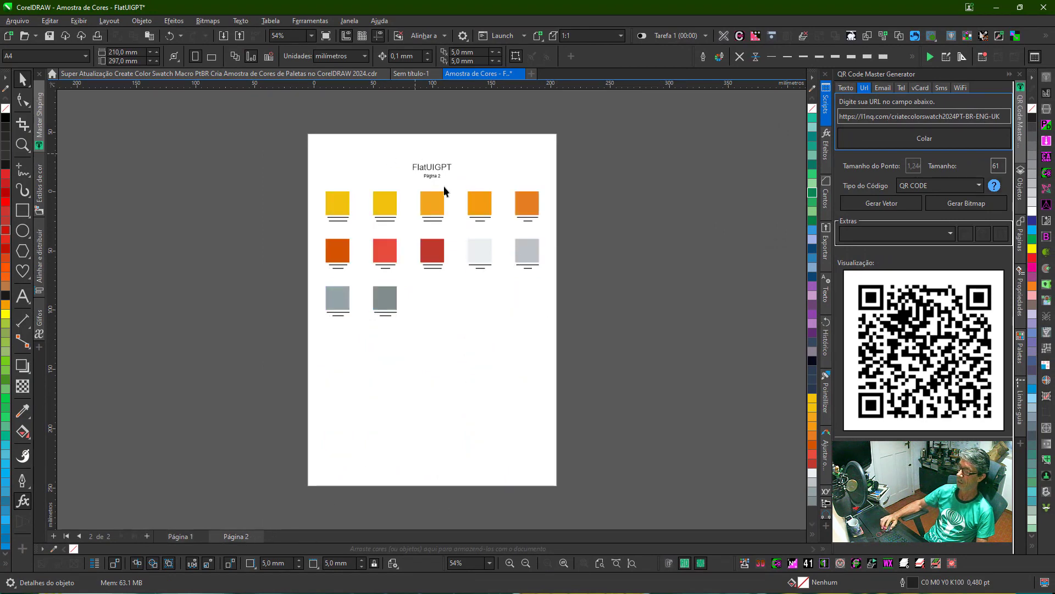
click(191, 534)
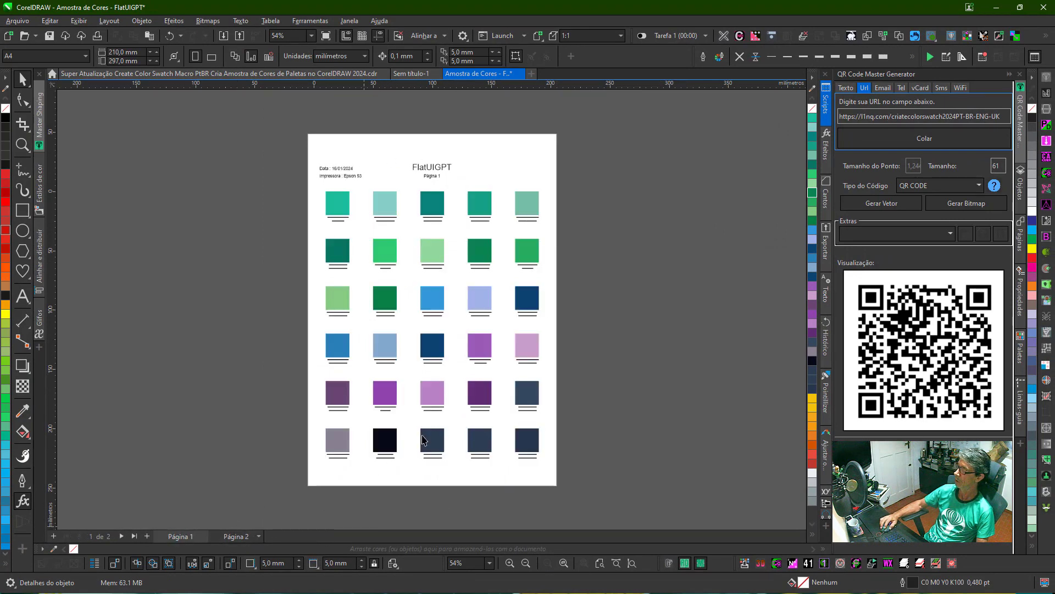
click(519, 73)
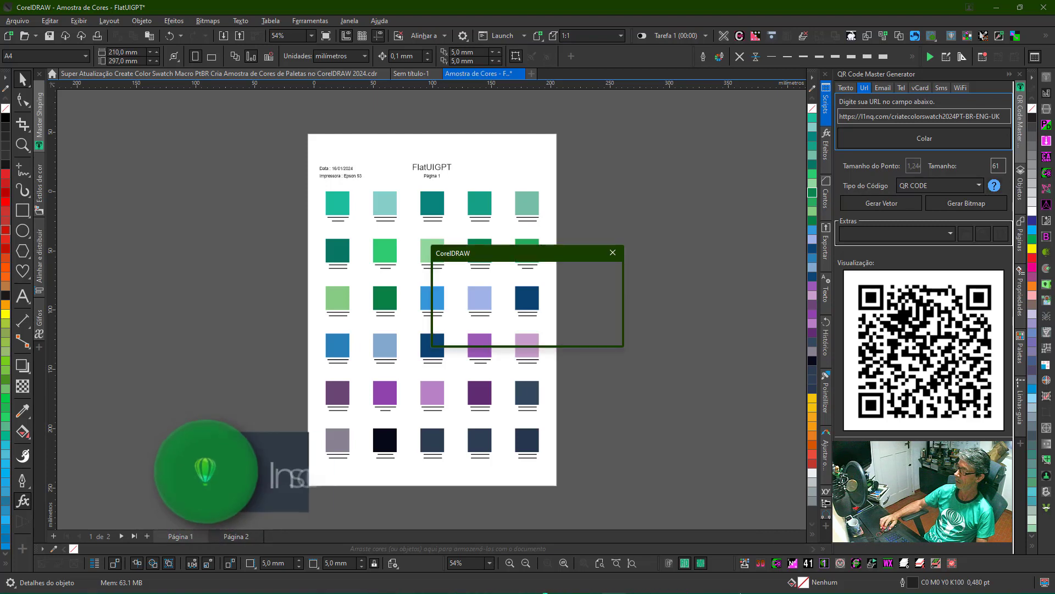
click(545, 329)
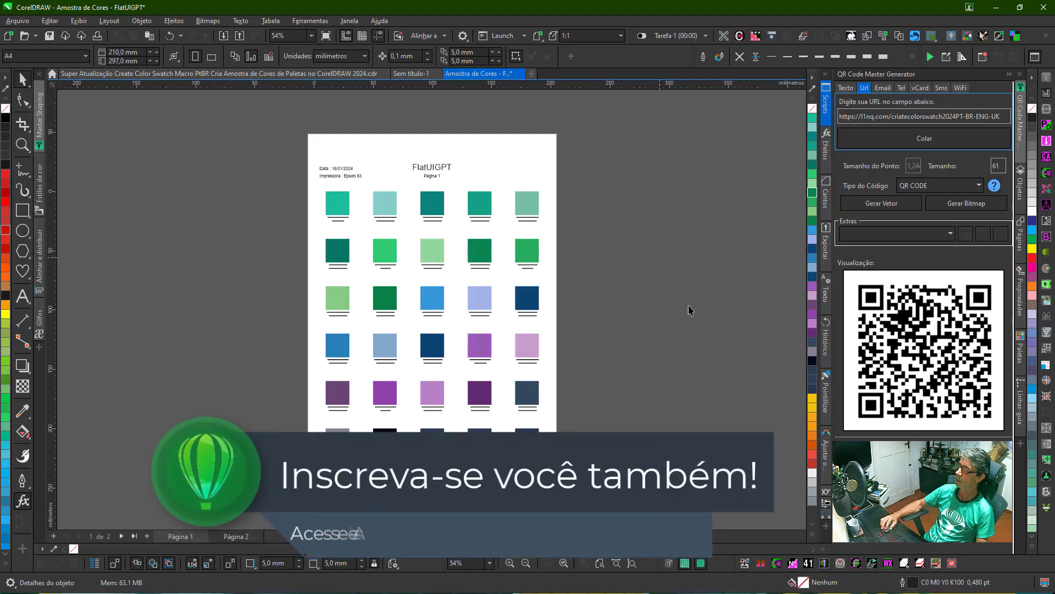
Run the Create Color Swatch macro and set its page size to A3
click(744, 563)
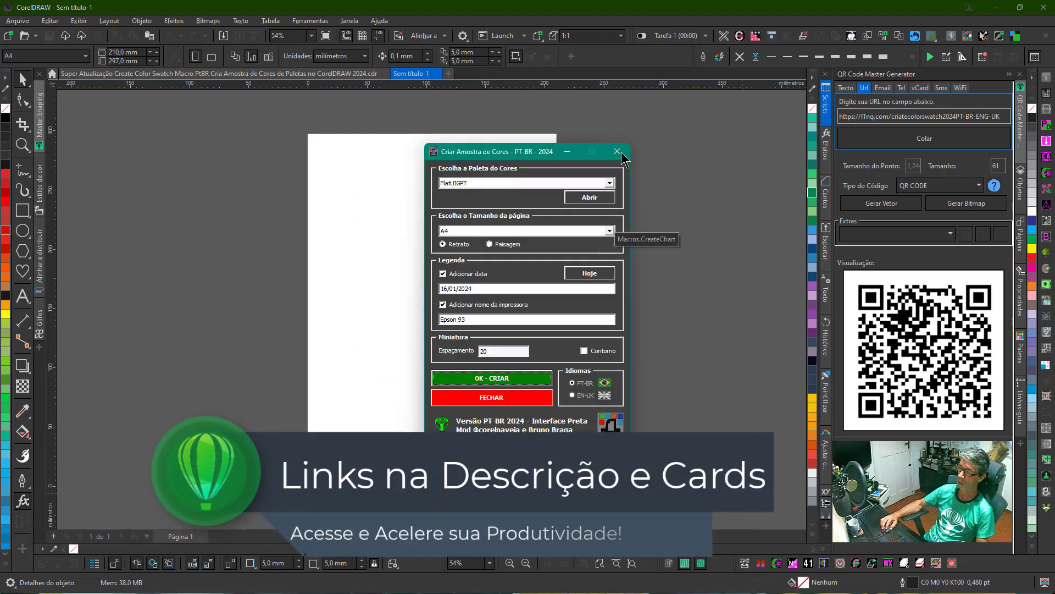
click(566, 152)
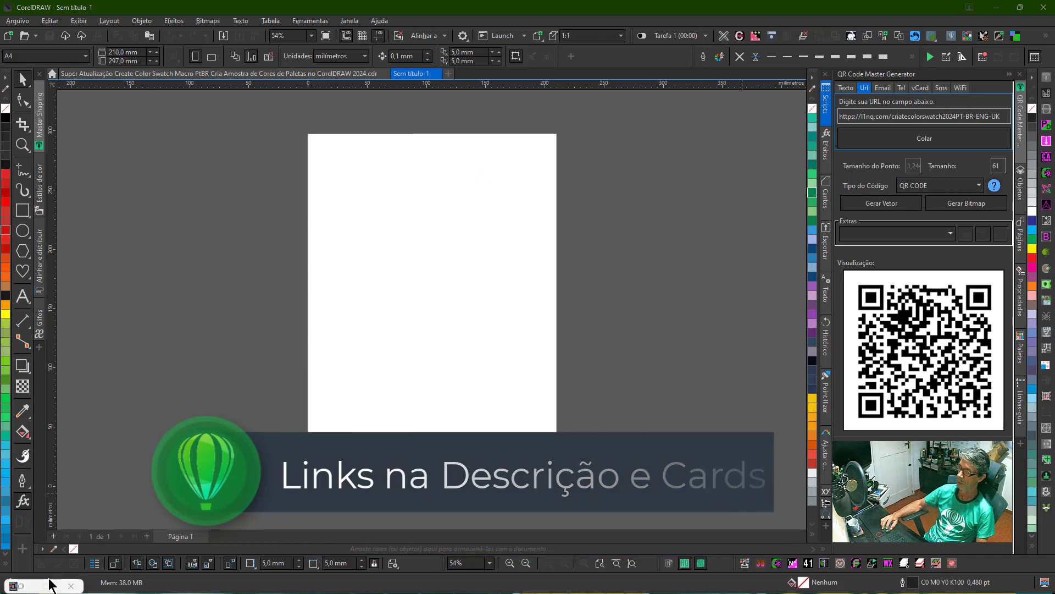
click(22, 586)
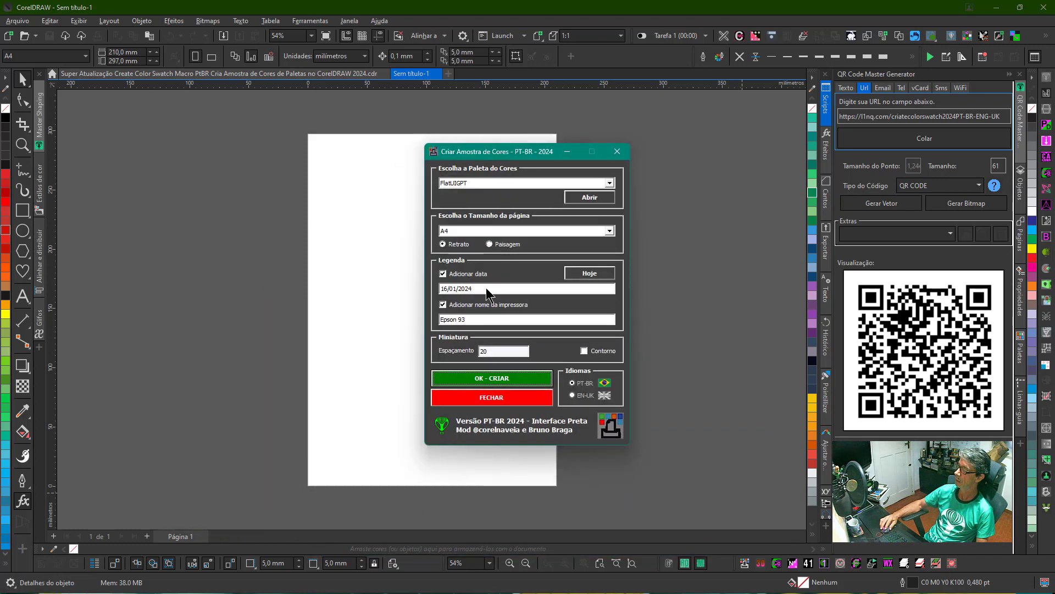
drag(509, 155, 671, 140)
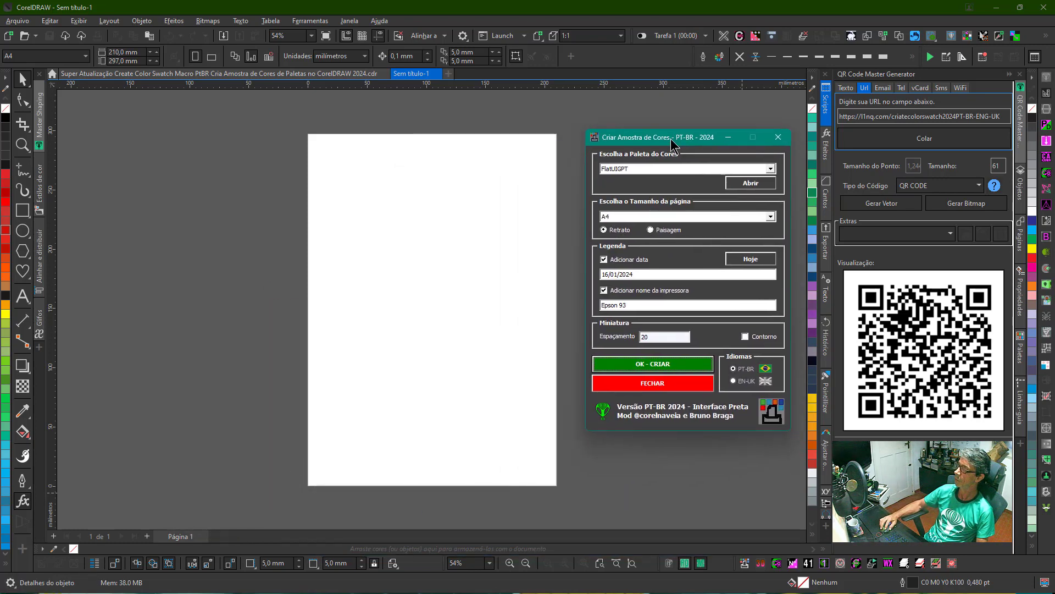
click(680, 217)
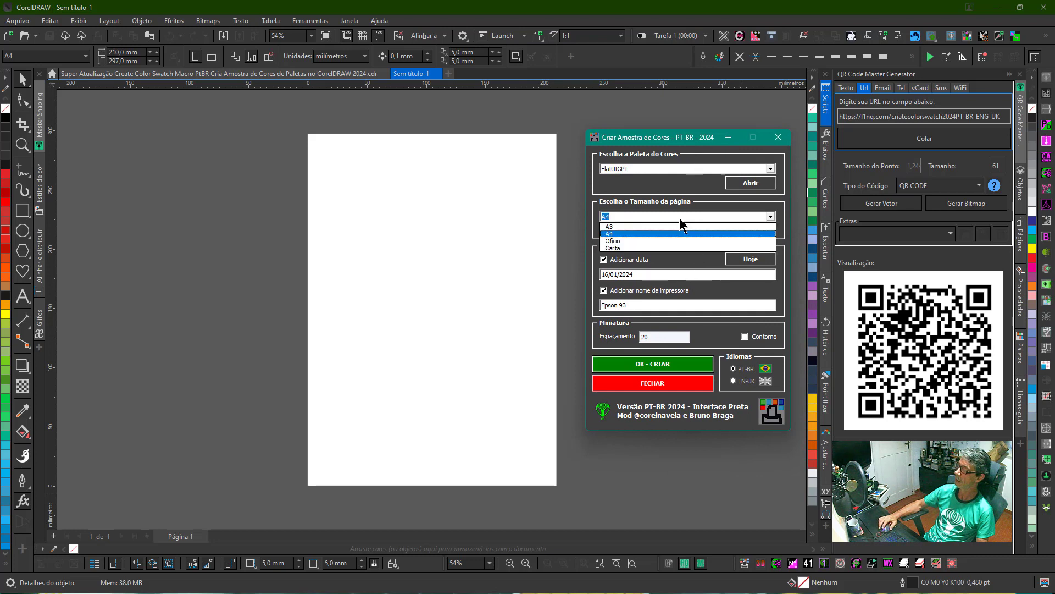
click(624, 232)
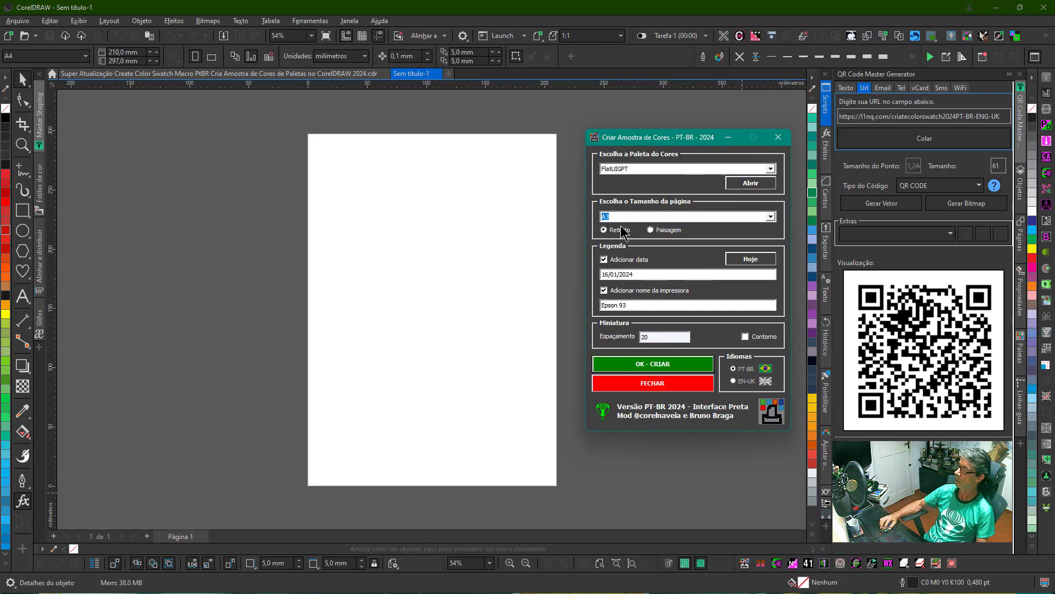
Generate the A3 FlatUIGPT sheet, dismiss the success message, and discard it unsaved
click(653, 367)
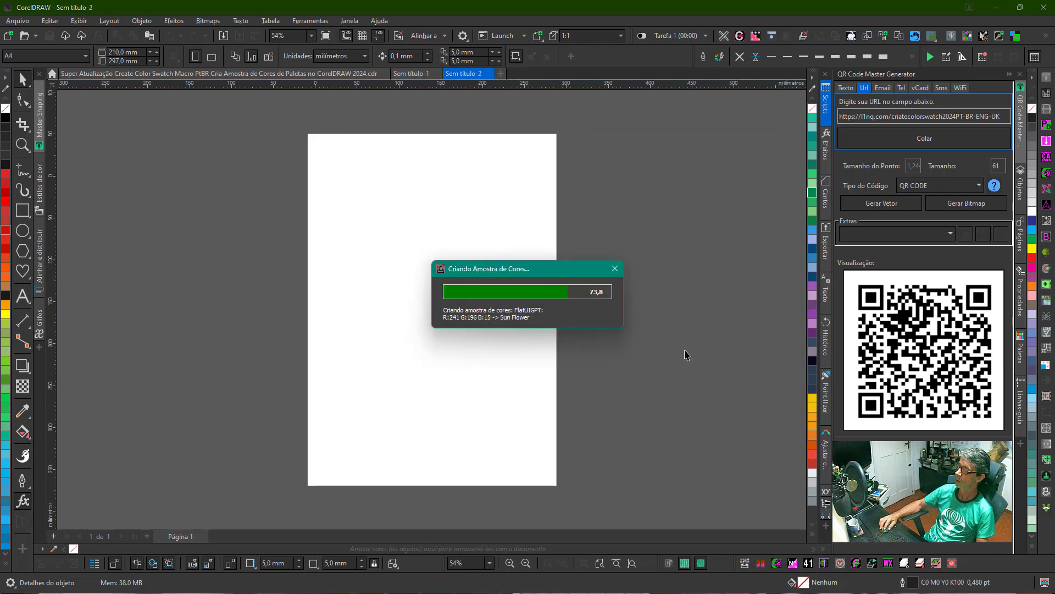
drag(516, 269, 676, 143)
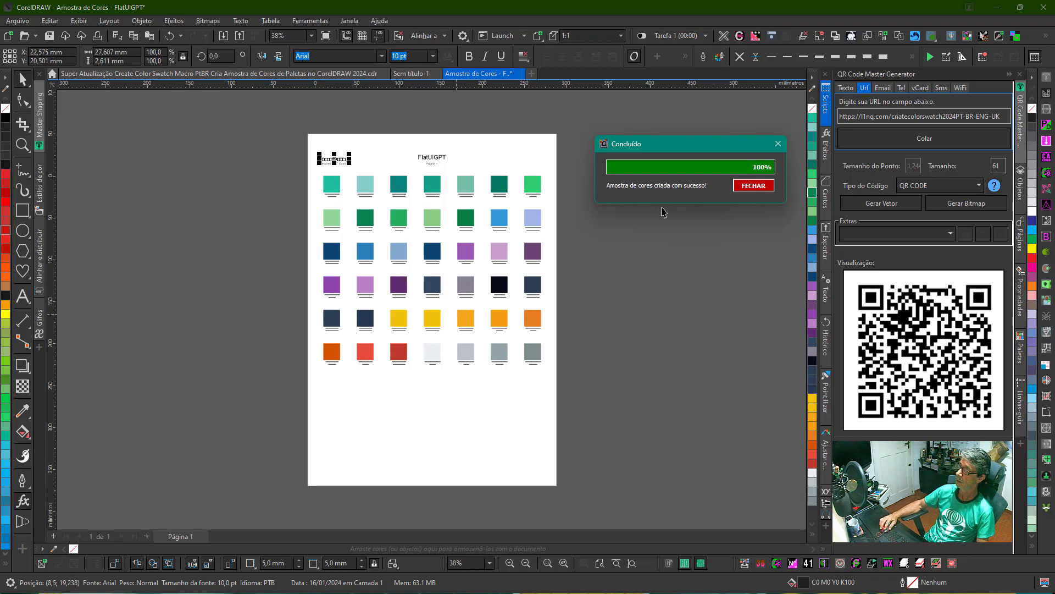
click(737, 187)
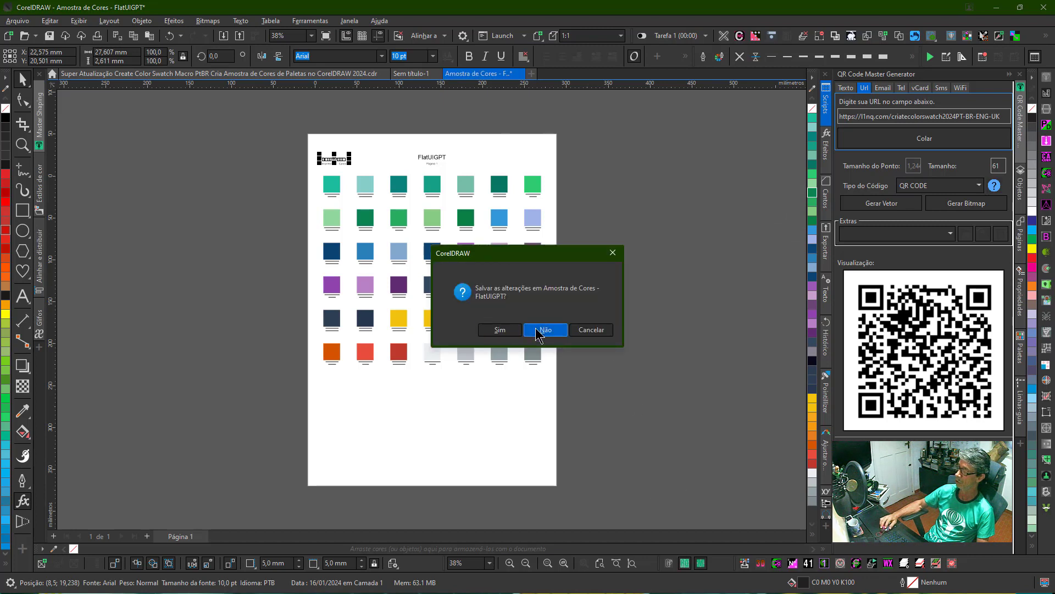
click(545, 330)
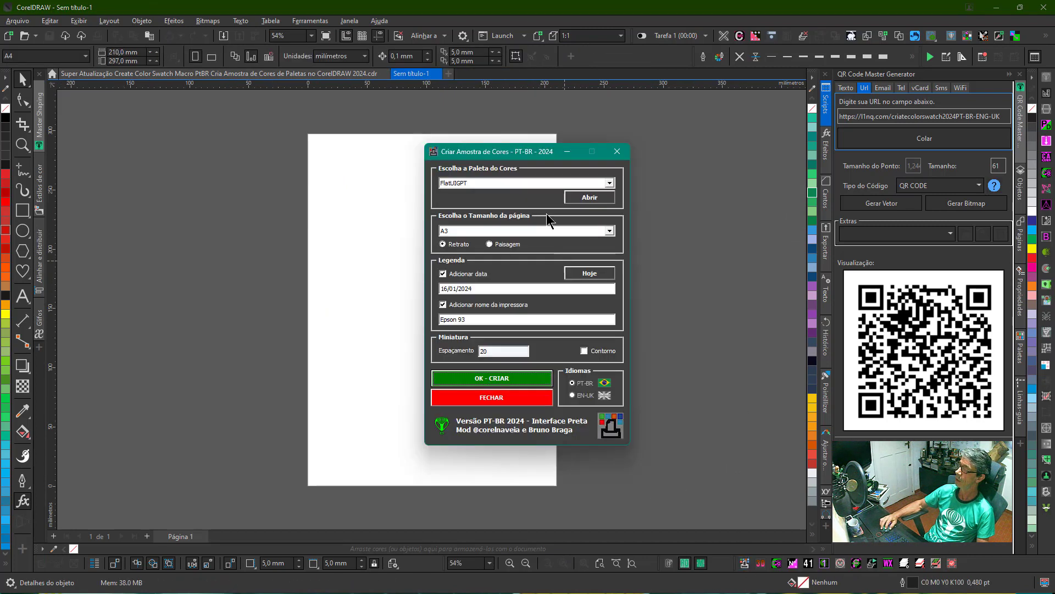
Generate a two-page FlatUIGPT sheet on Ofício paper, review its pages, and begin closing it
drag(495, 150, 652, 146)
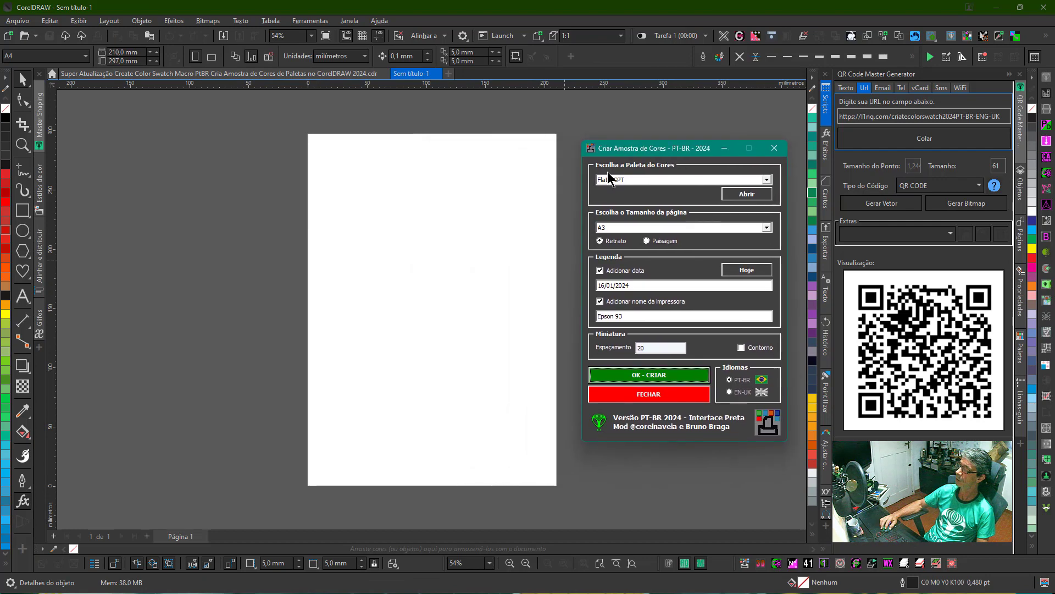
click(614, 230)
click(629, 257)
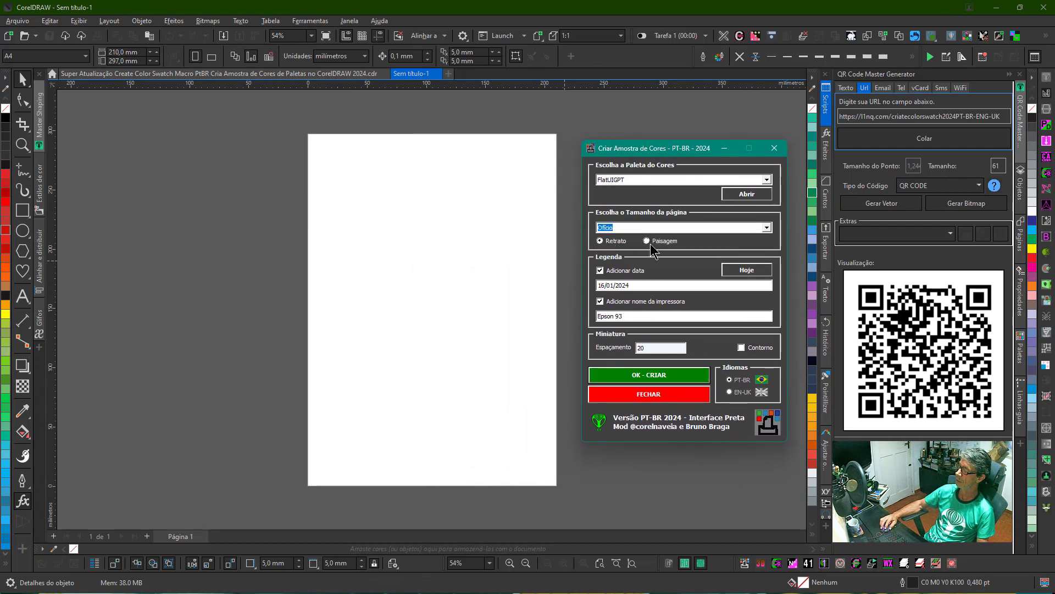
click(652, 378)
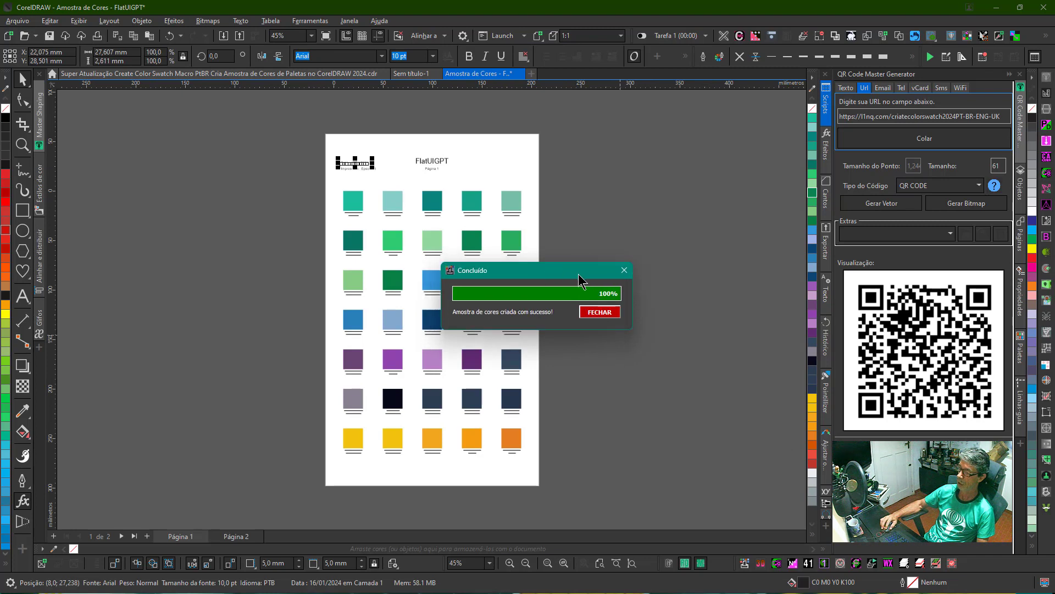
drag(582, 269, 720, 150)
click(725, 190)
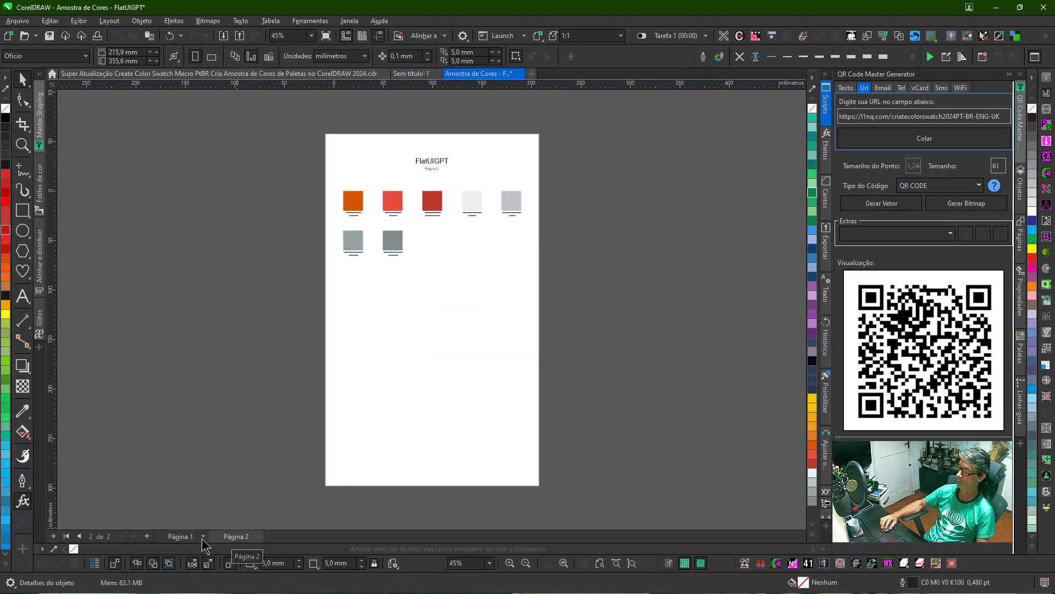
click(182, 536)
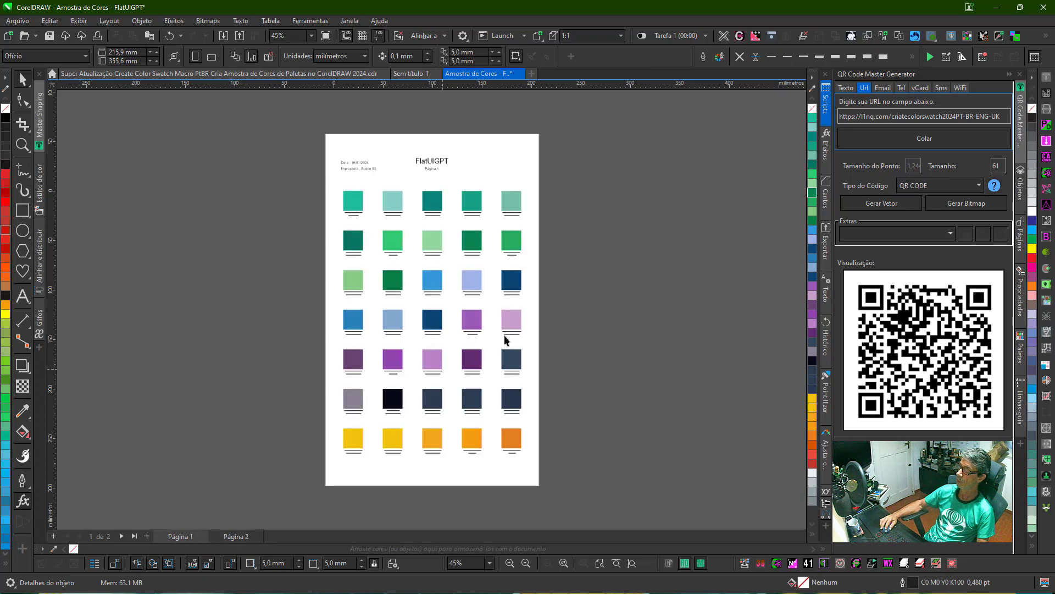
mouse_move(479, 73)
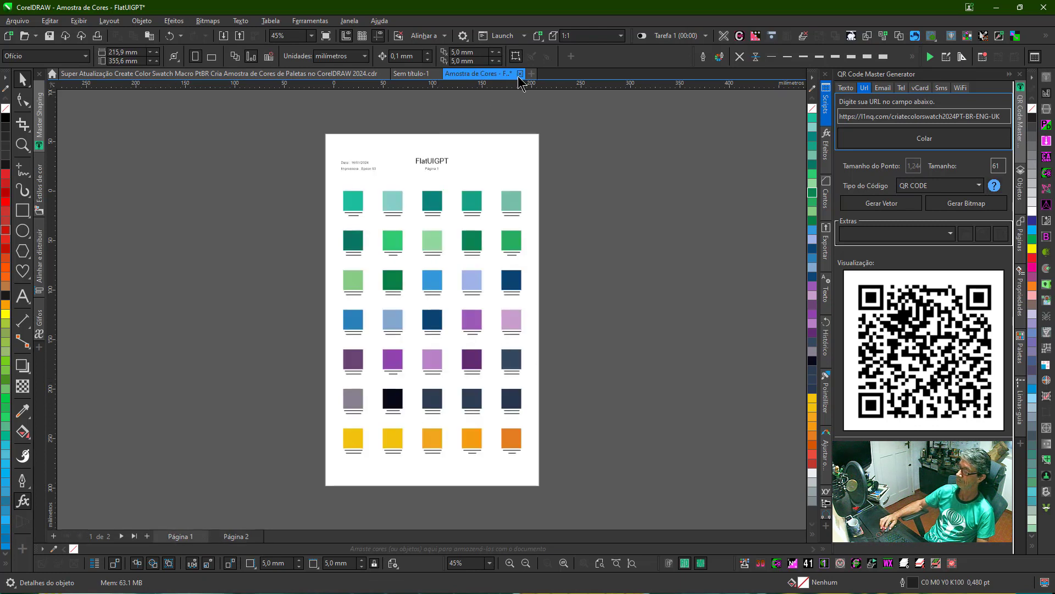
key(ctrl+F4)
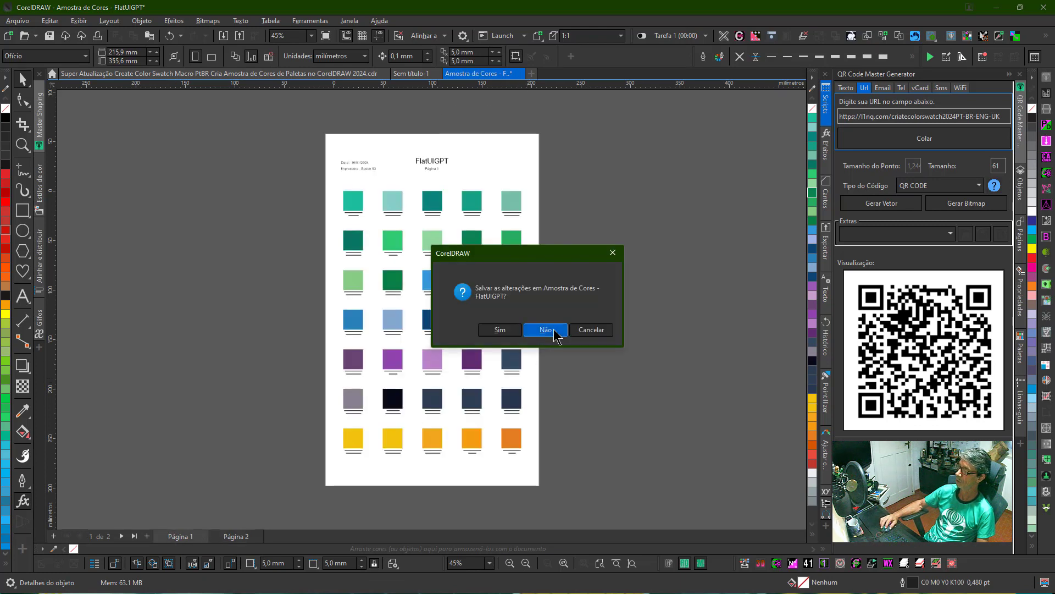
Discard the Ofício sheet and generate a new FlatUIGPT swatch sheet on Carta paper
click(544, 330)
click(744, 563)
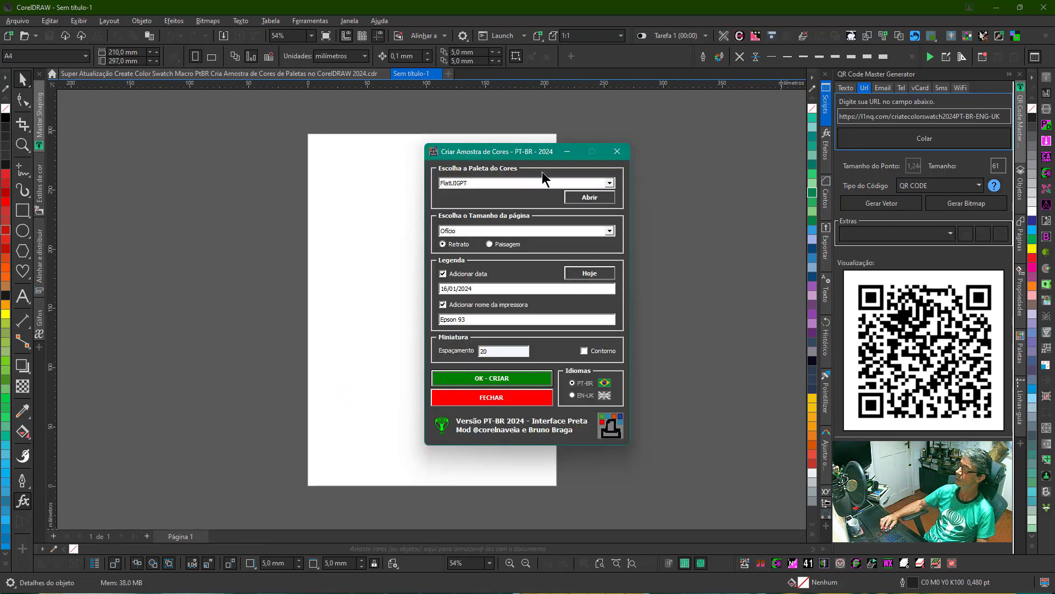
drag(484, 155, 640, 153)
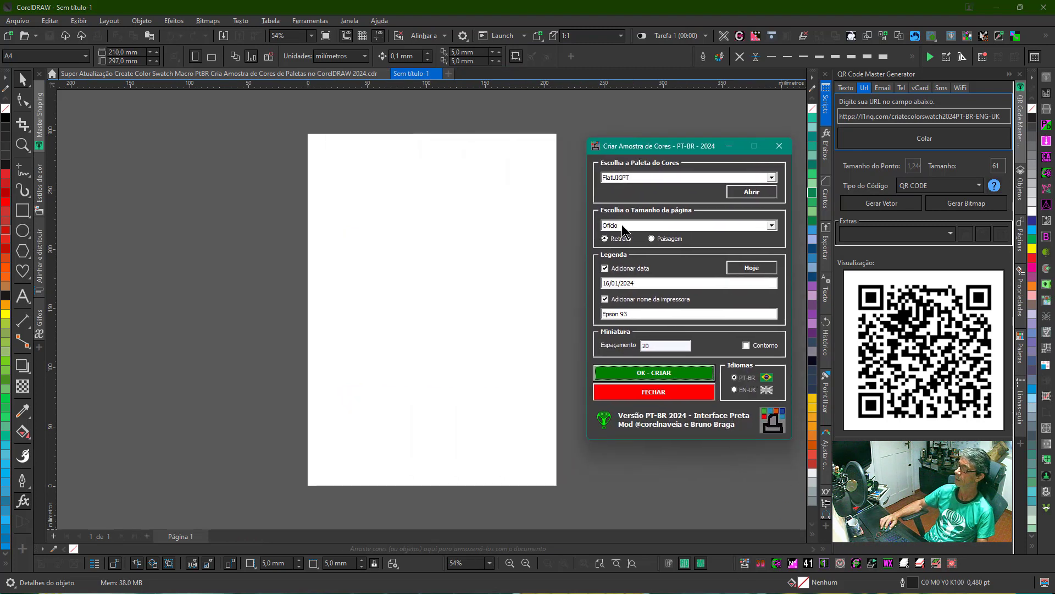
click(624, 226)
click(625, 257)
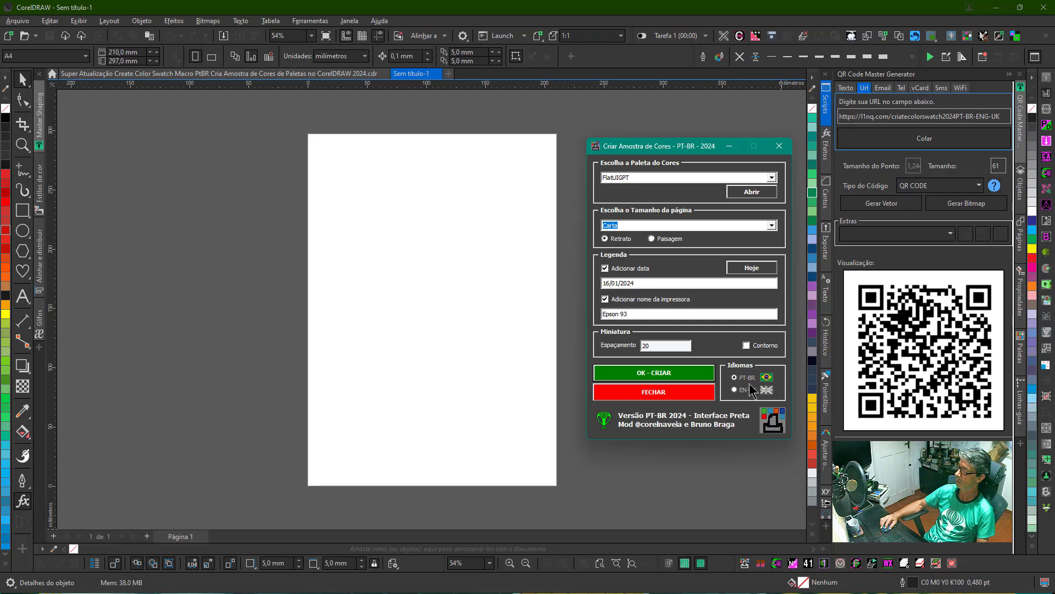
click(649, 373)
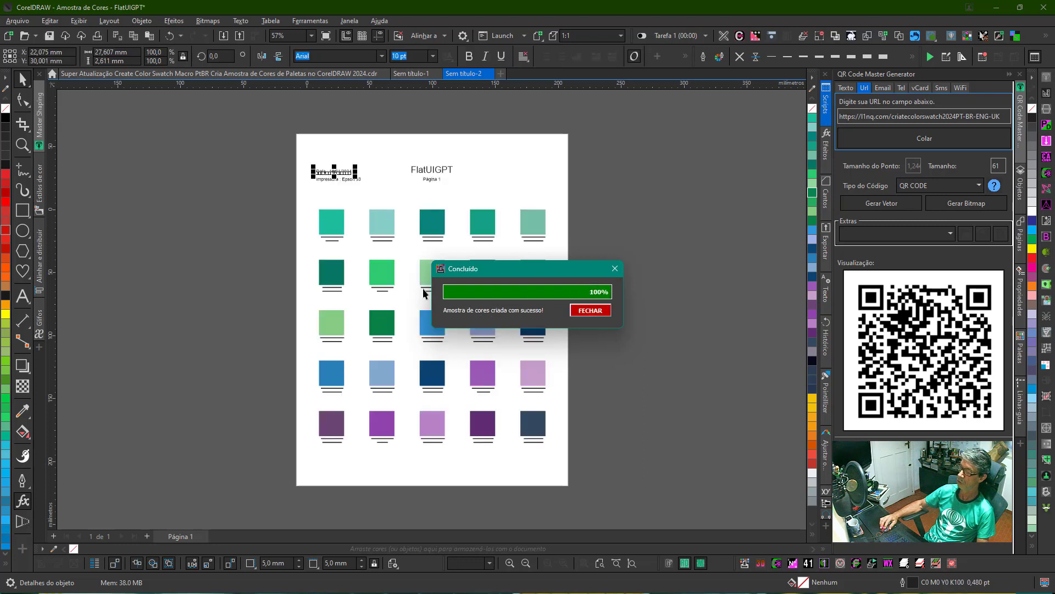
Dismiss the Concluído message, view page 2, and begin saving Amostra de Cores - FlatUIGPT.cdr
drag(495, 268, 661, 151)
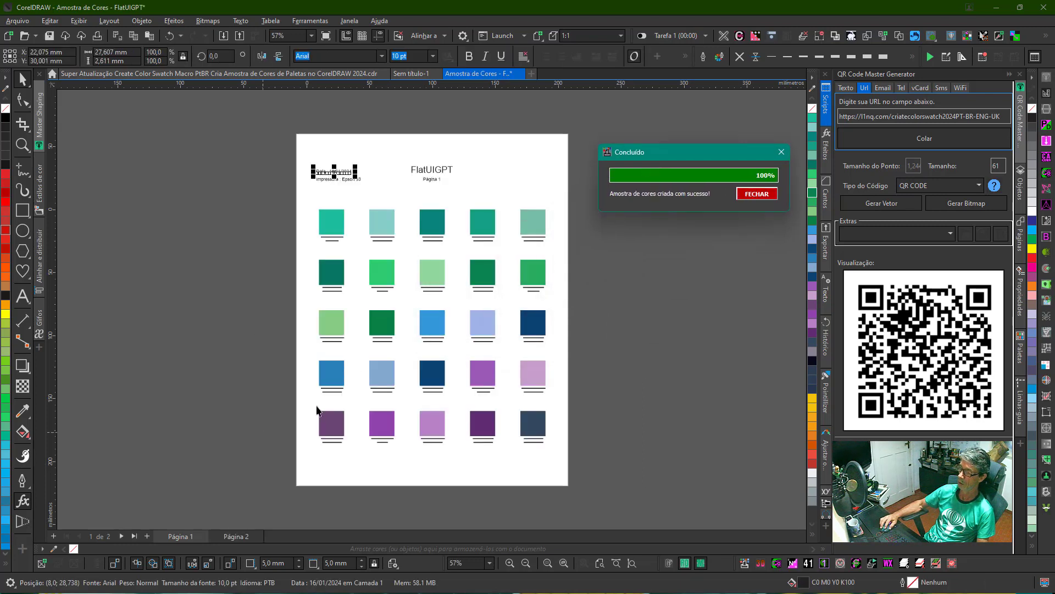
click(757, 193)
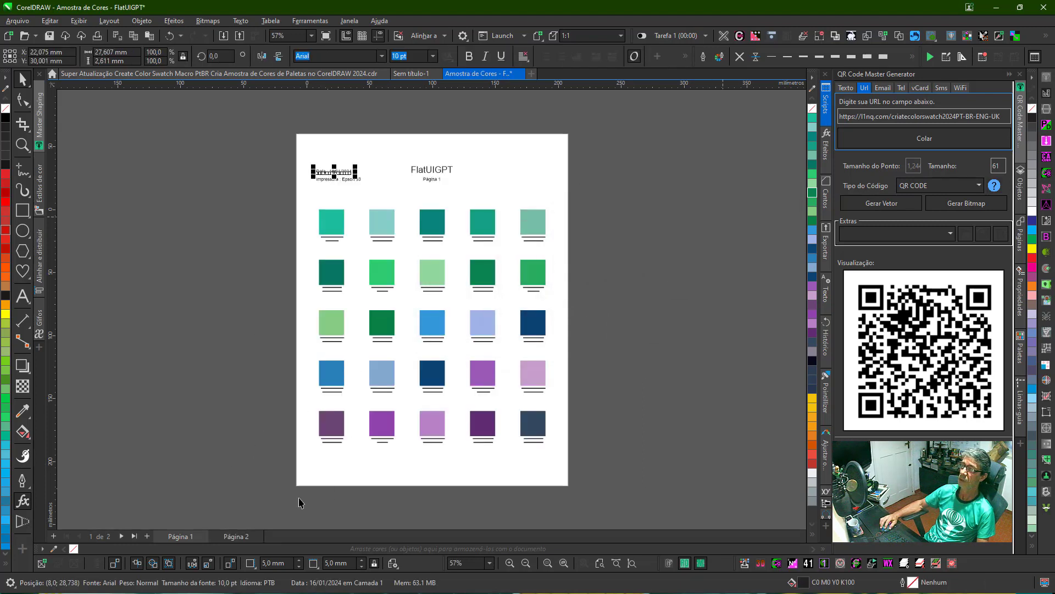
click(234, 536)
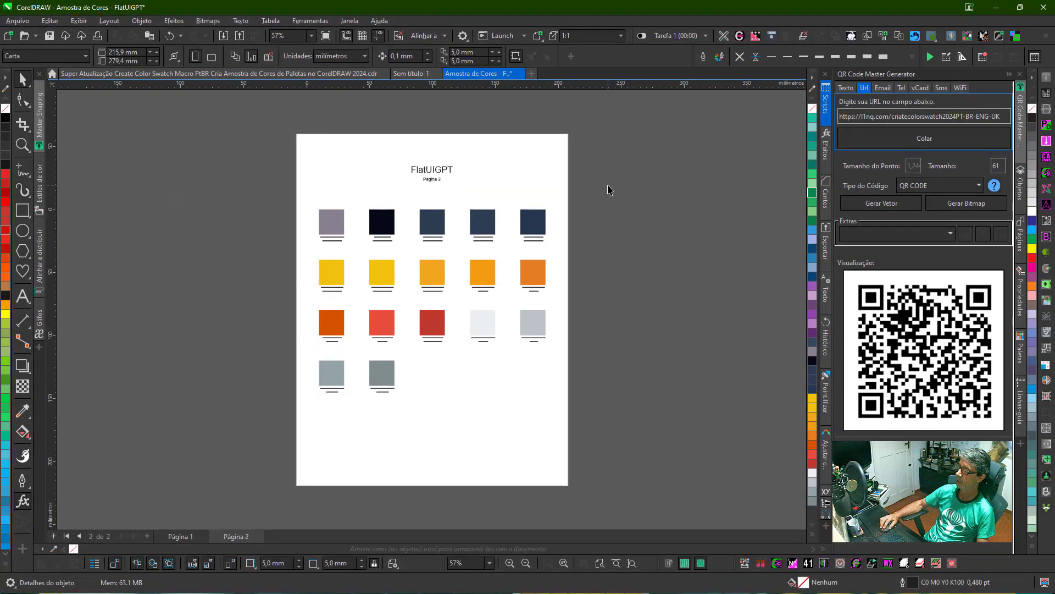
key(ctrl+s)
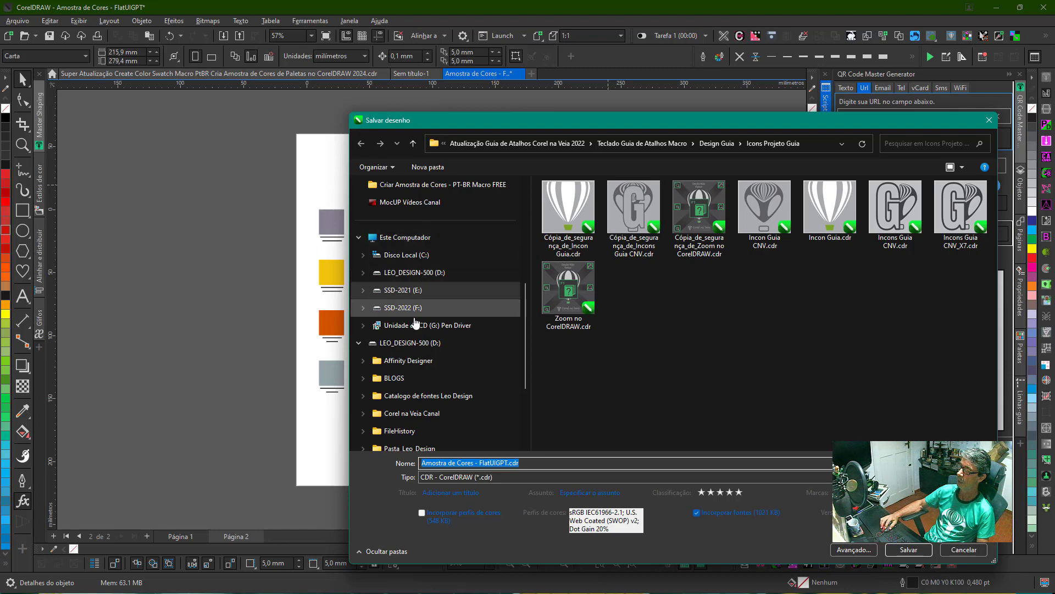
Save Amostra de Cores - FlatUIGPT.cdr into Vídeos 2024 > Criar Amostra de Cores - PT-BR Macro FREE
scroll(410, 251, up, 5)
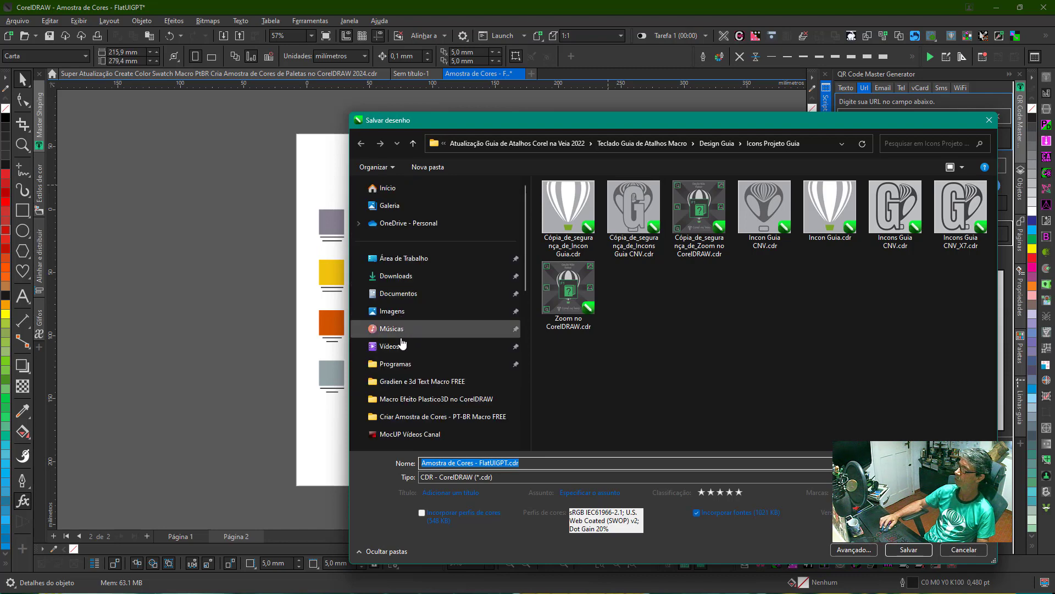
click(392, 345)
scroll(799, 225, down, 3)
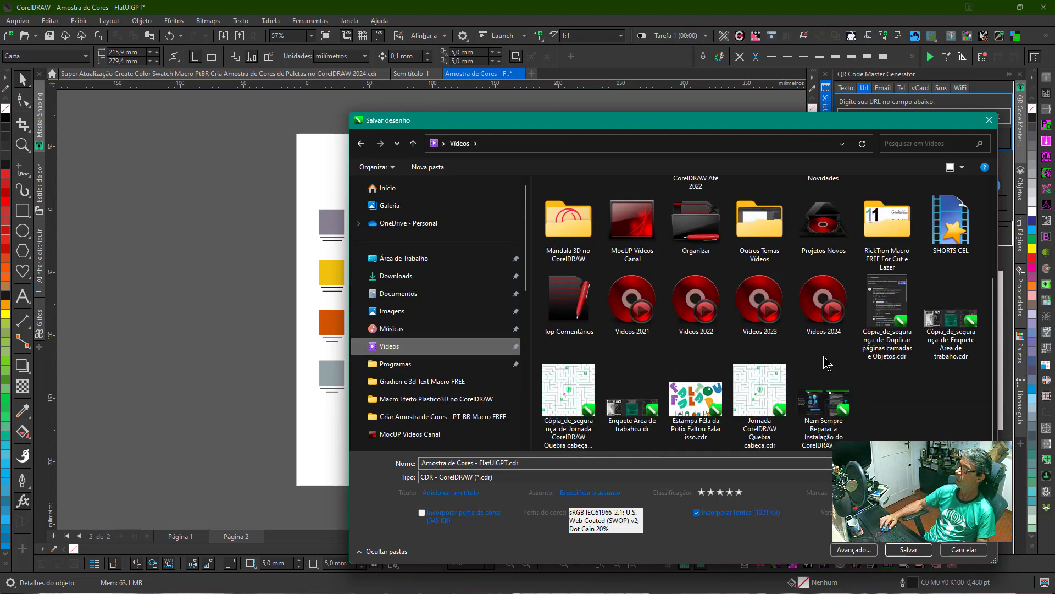
double_click(823, 308)
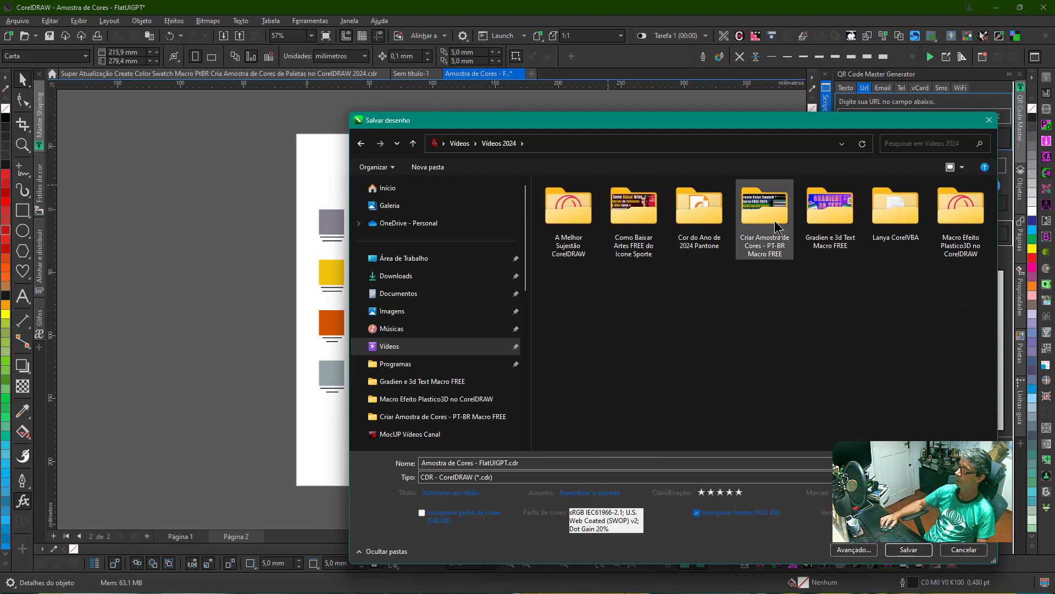
double_click(765, 218)
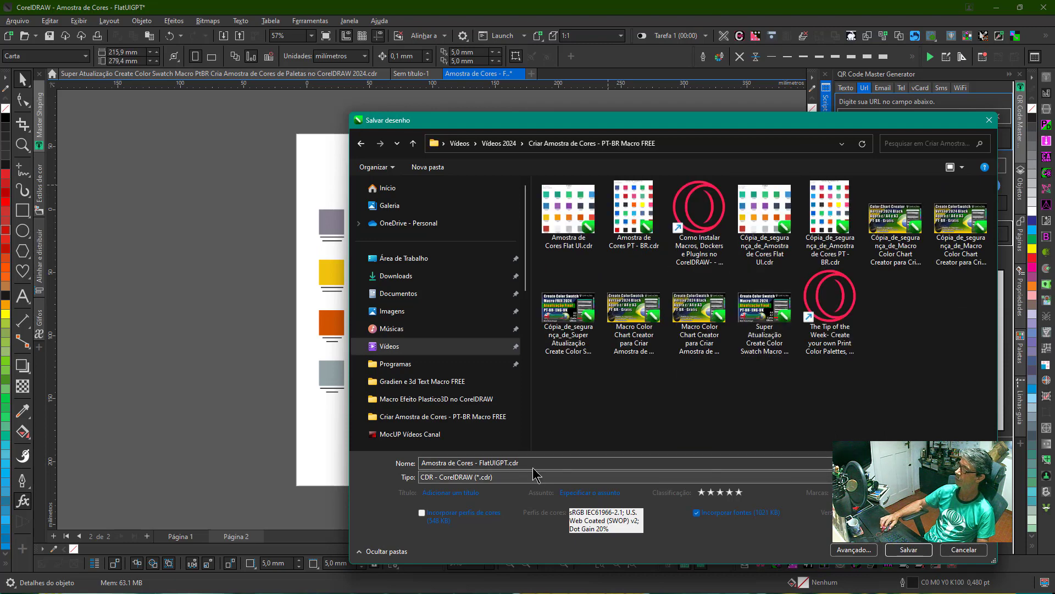
click(495, 462)
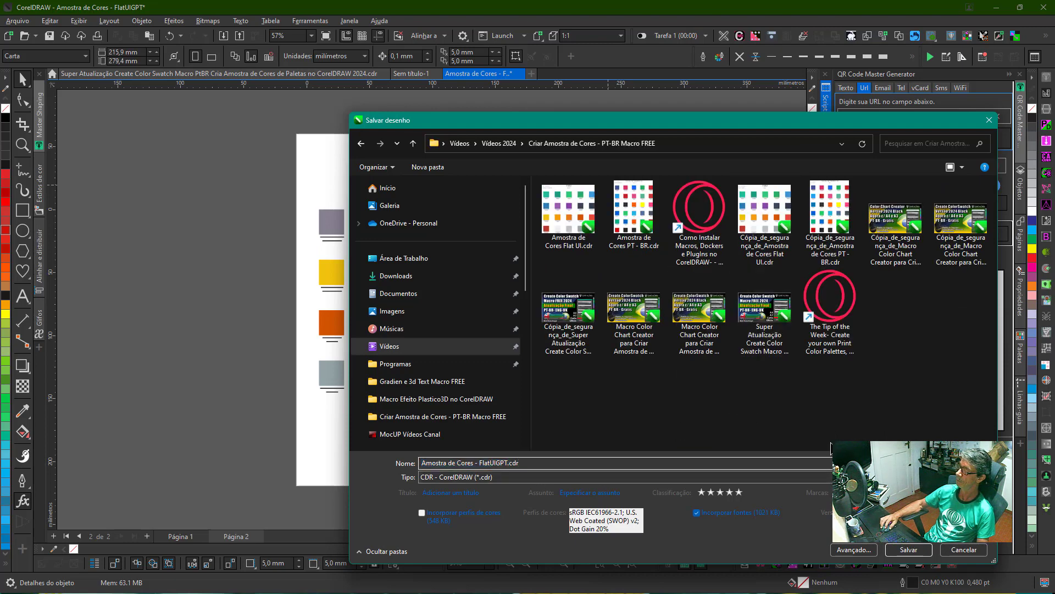
click(909, 549)
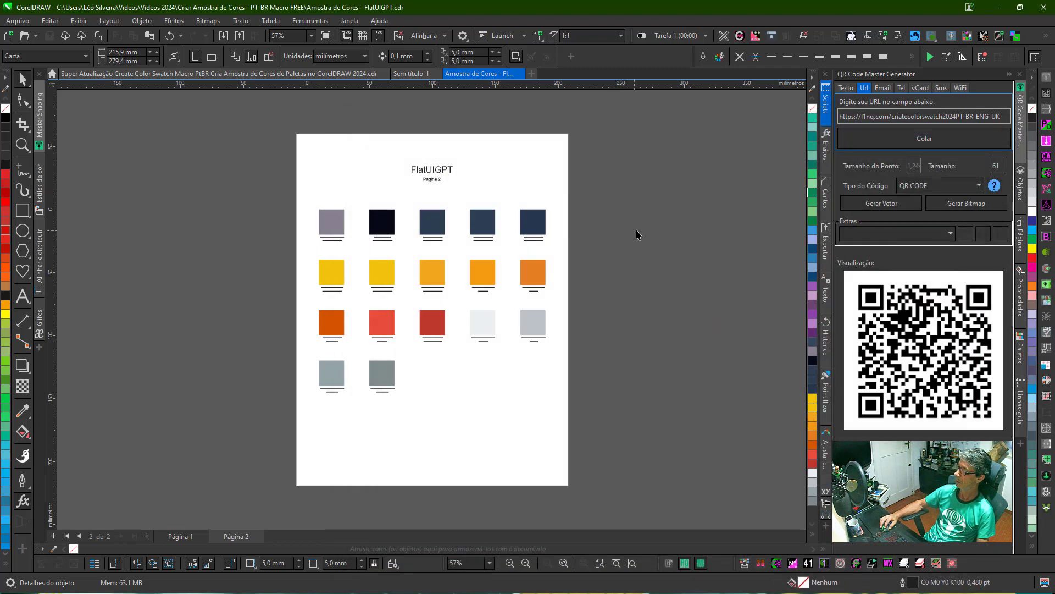
Launch the Criar Amostra de Cores macro beside the page and toggle its language, ending on PT-BR
click(744, 564)
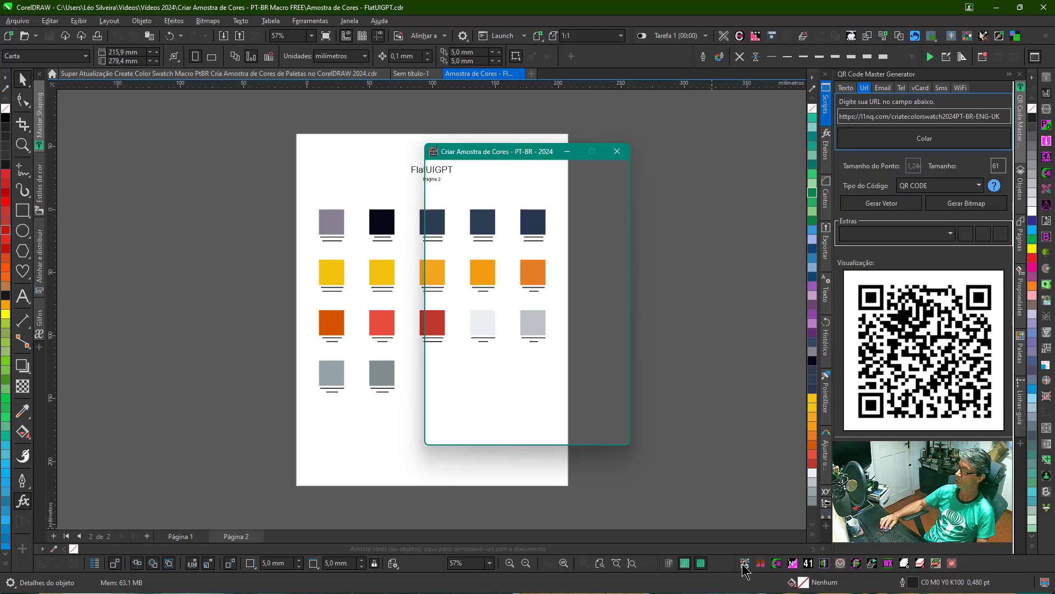
drag(464, 156, 614, 151)
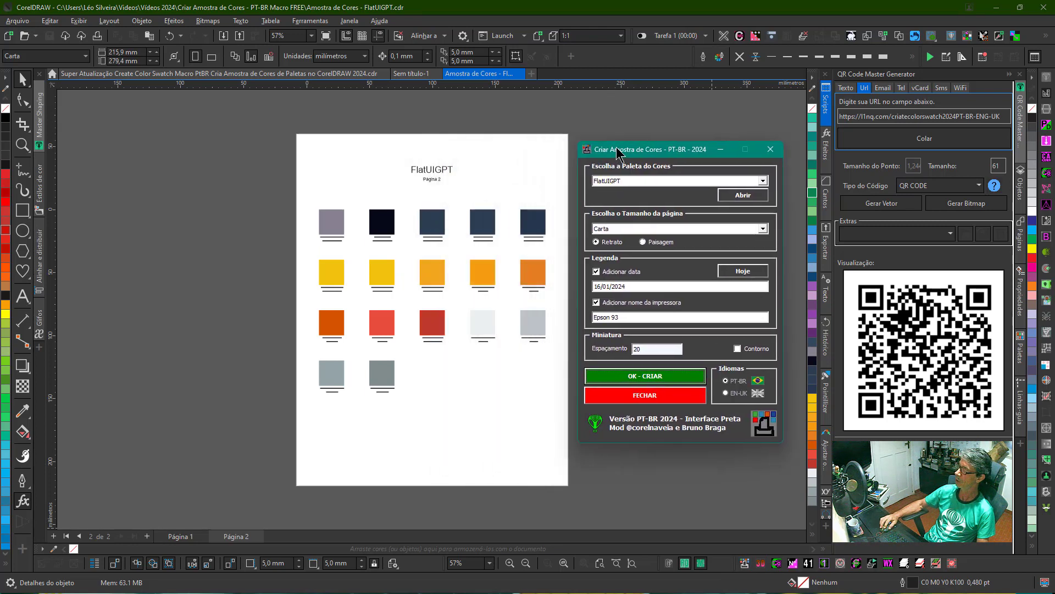
click(740, 391)
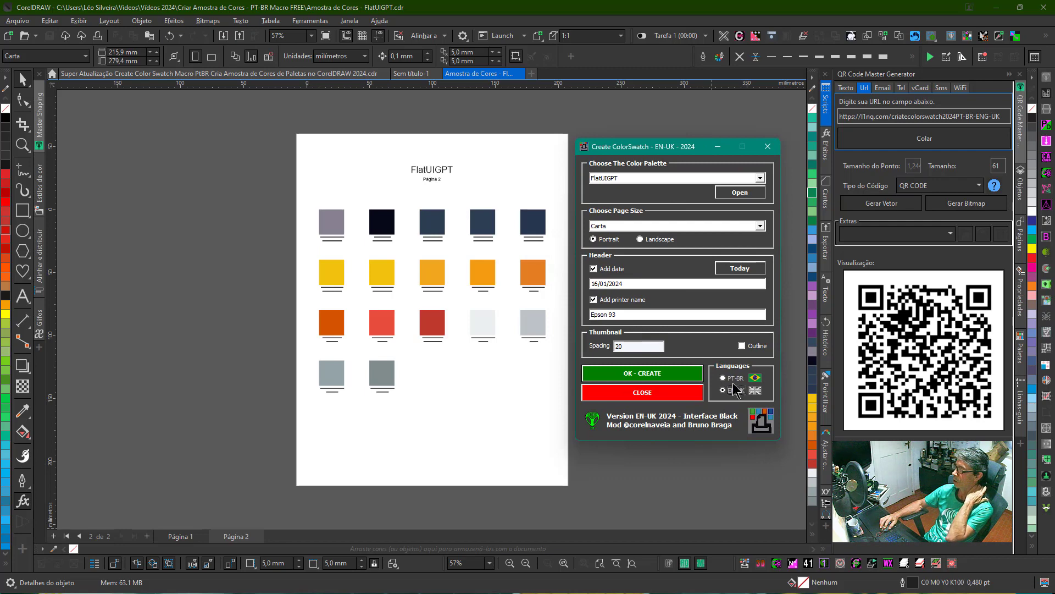
click(725, 378)
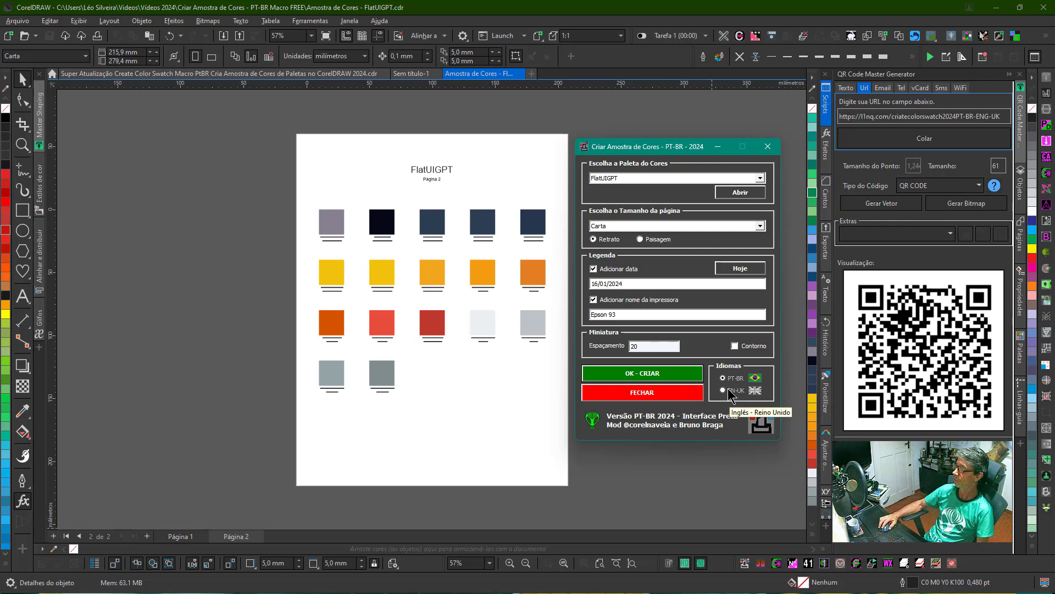
click(730, 392)
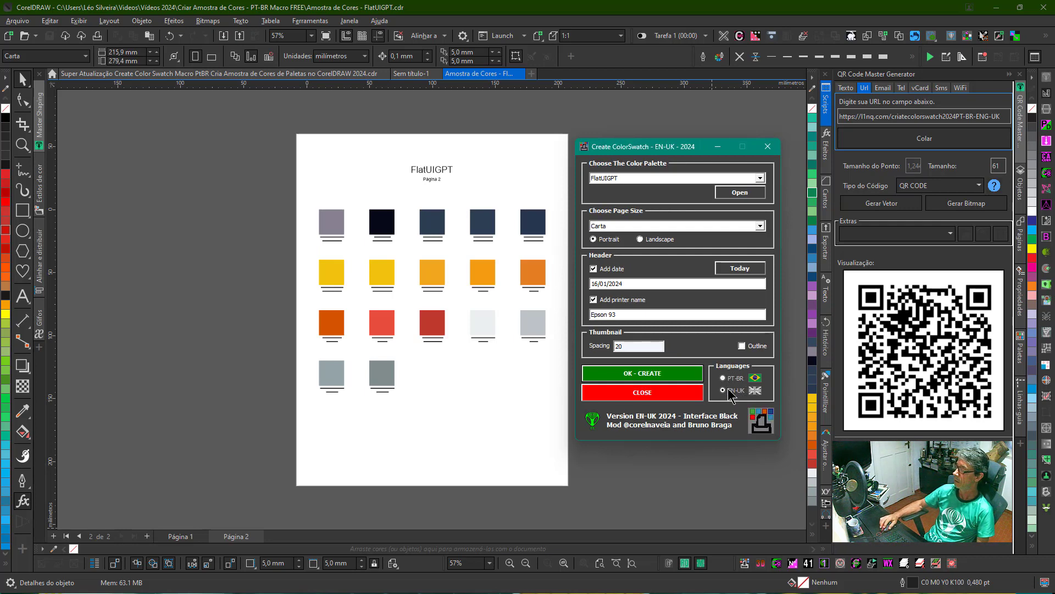
click(723, 379)
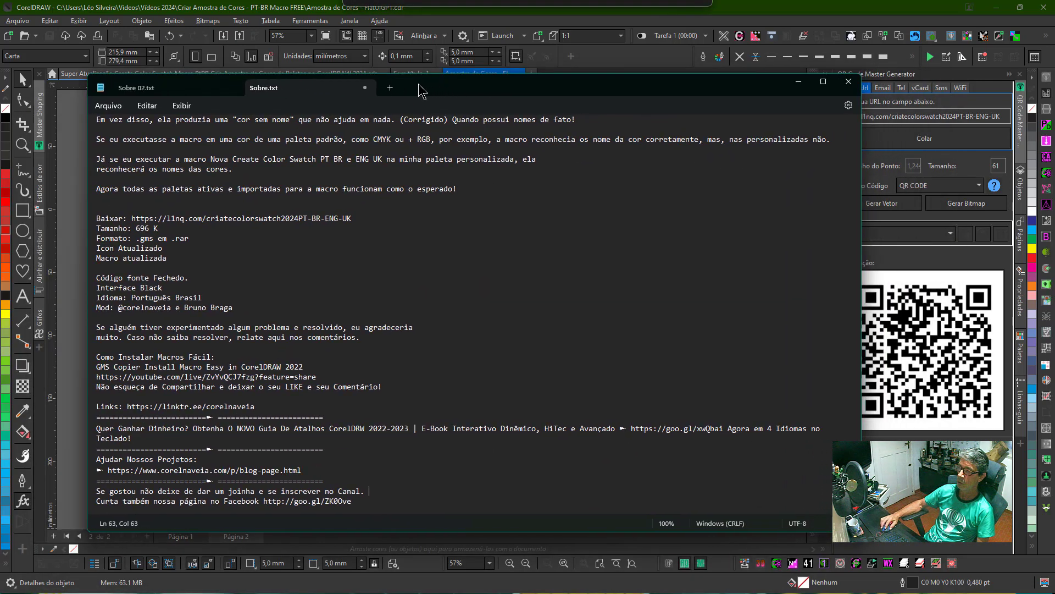
In Sobre.txt, clear the Mod line credit and add 'e ENG - UK' after Brasil
drag(473, 82, 376, 91)
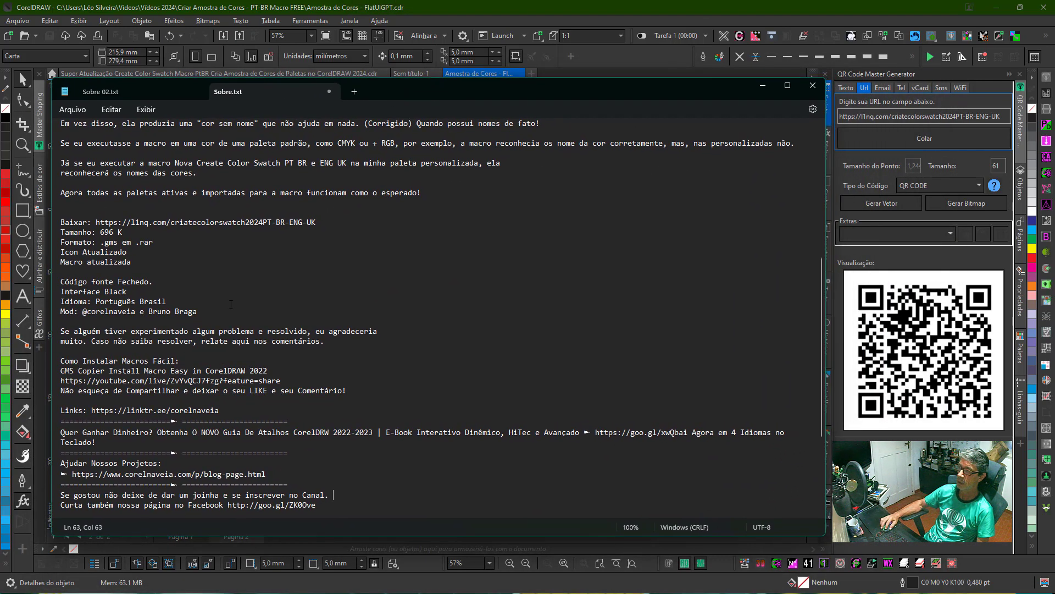
drag(144, 310, 184, 308)
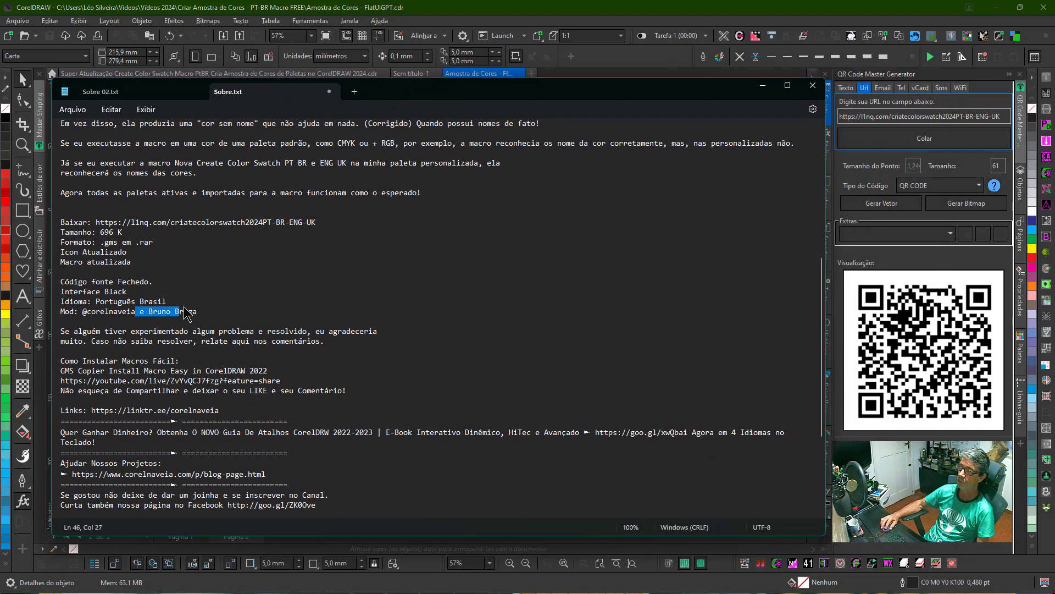
click(106, 319)
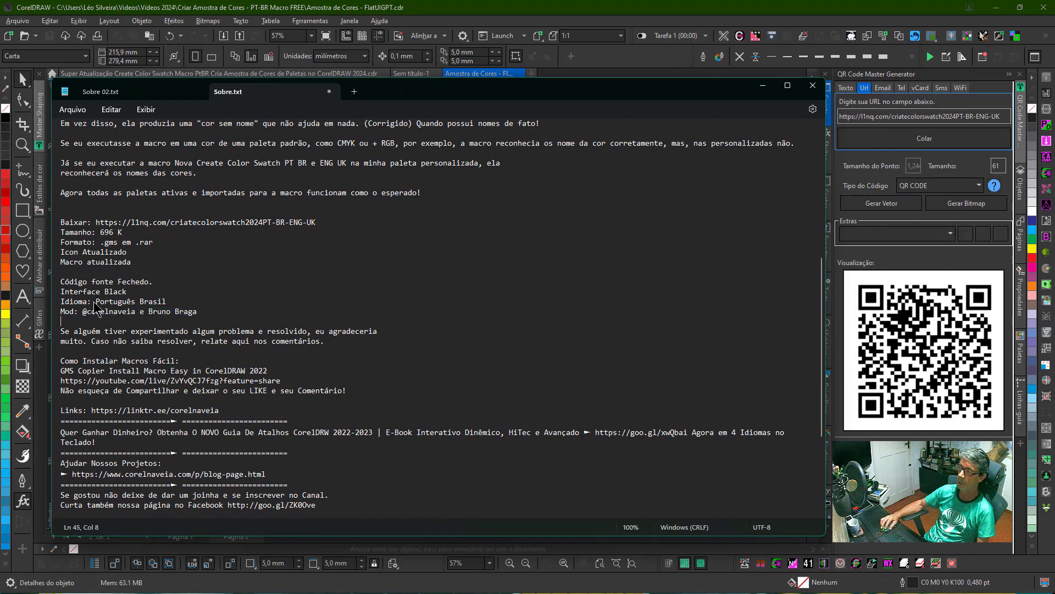
drag(94, 303, 145, 301)
click(154, 301)
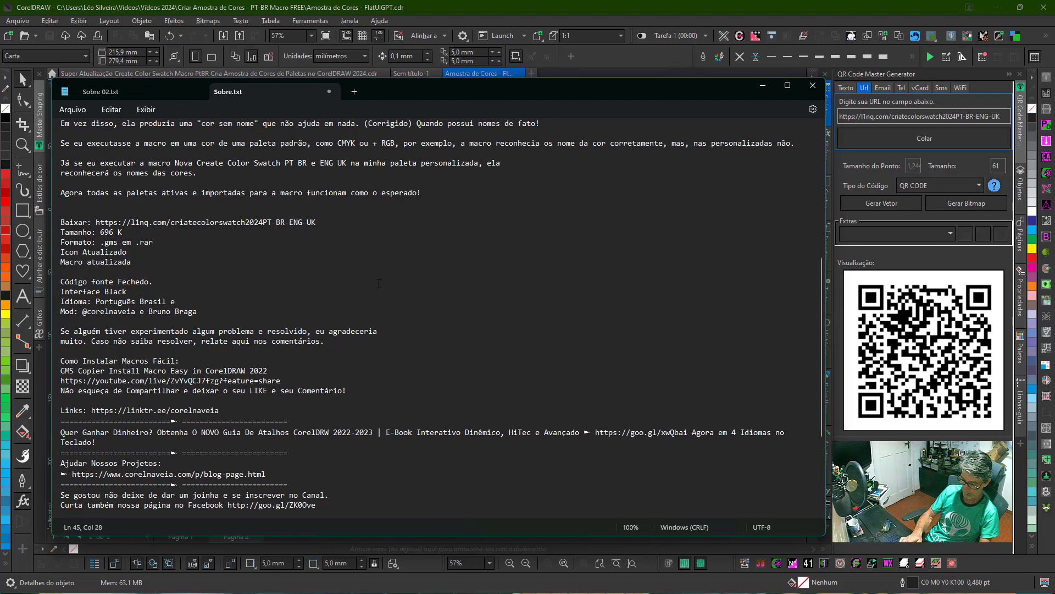
text(e ENG - )
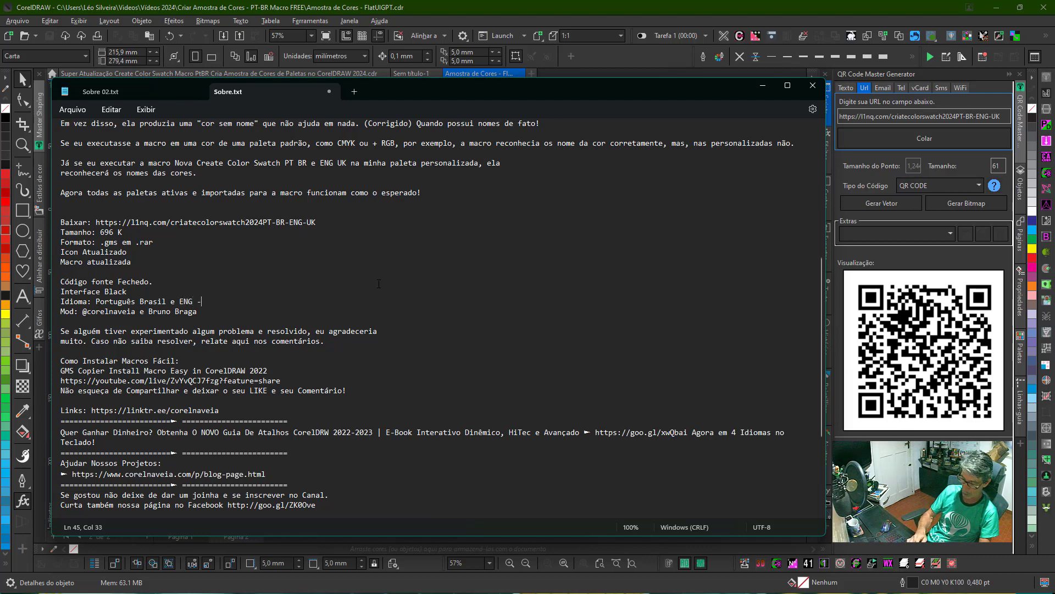
text(UK)
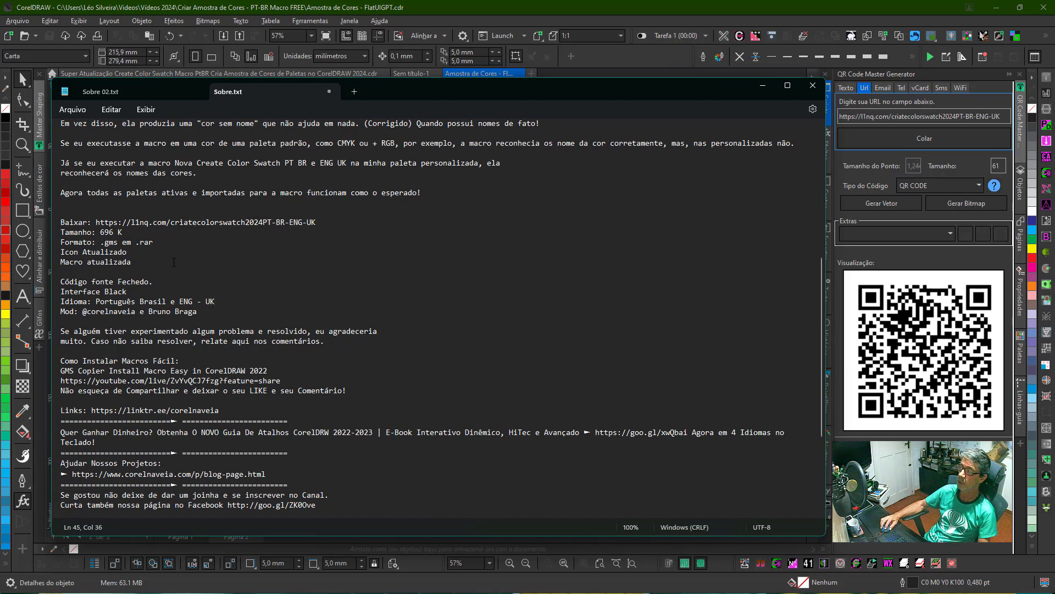
Add '=' separator rows above the Baixar block and the install heading
drag(96, 223, 320, 224)
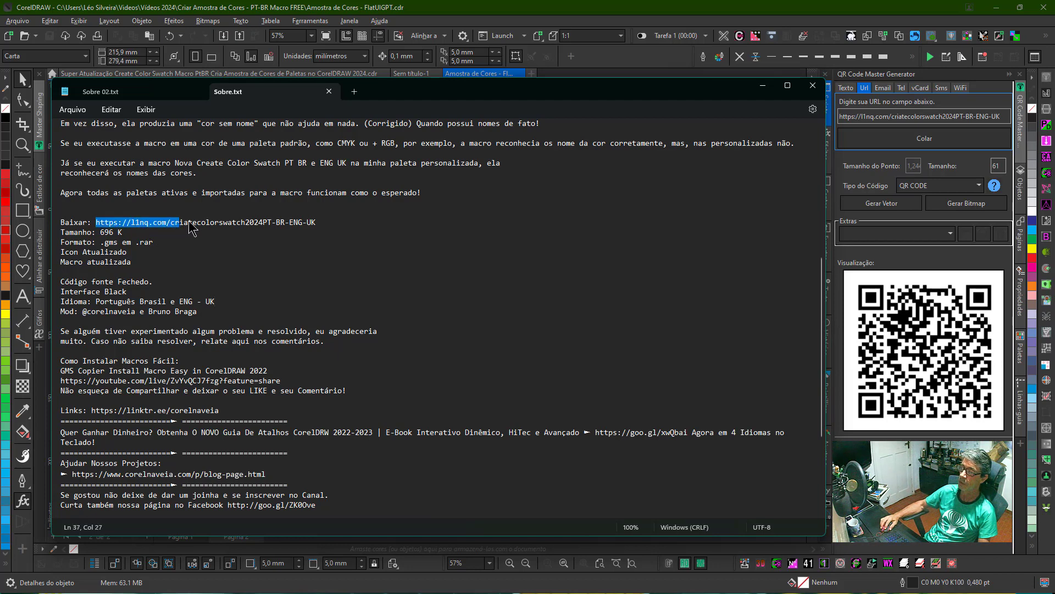
click(217, 210)
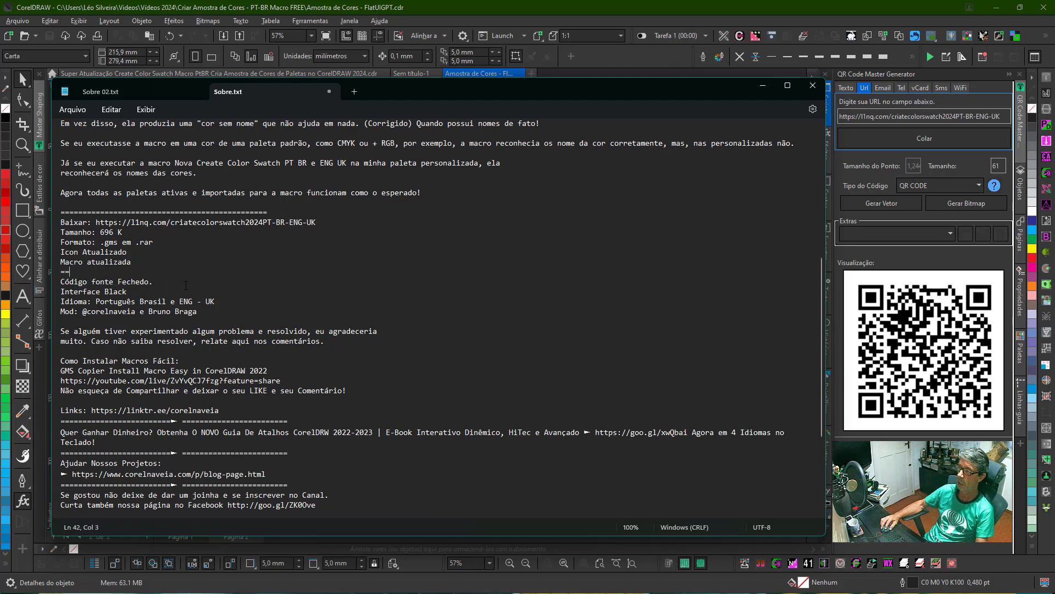
text(=============================================)
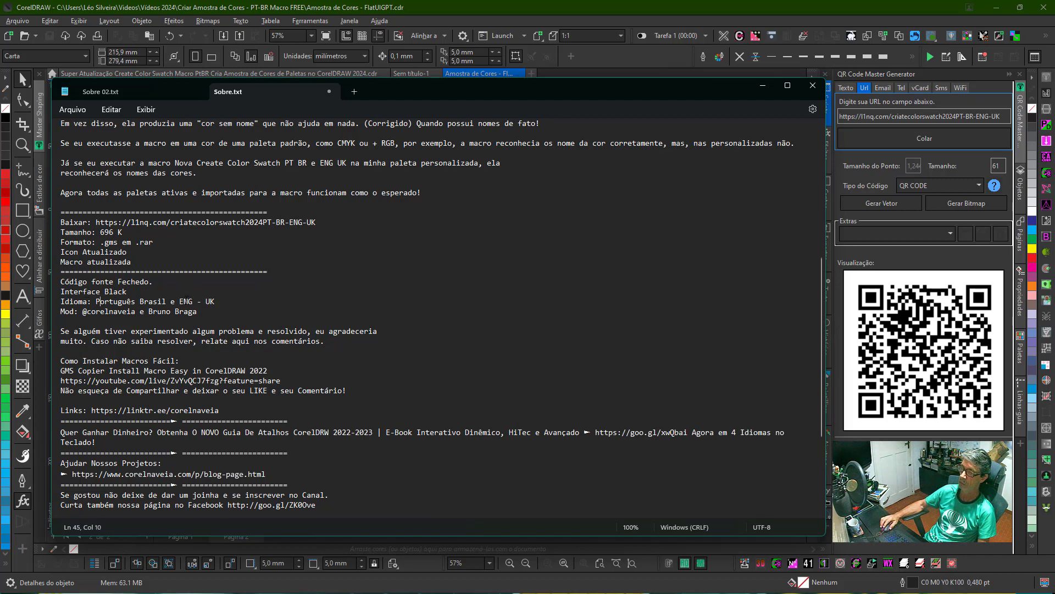
click(85, 311)
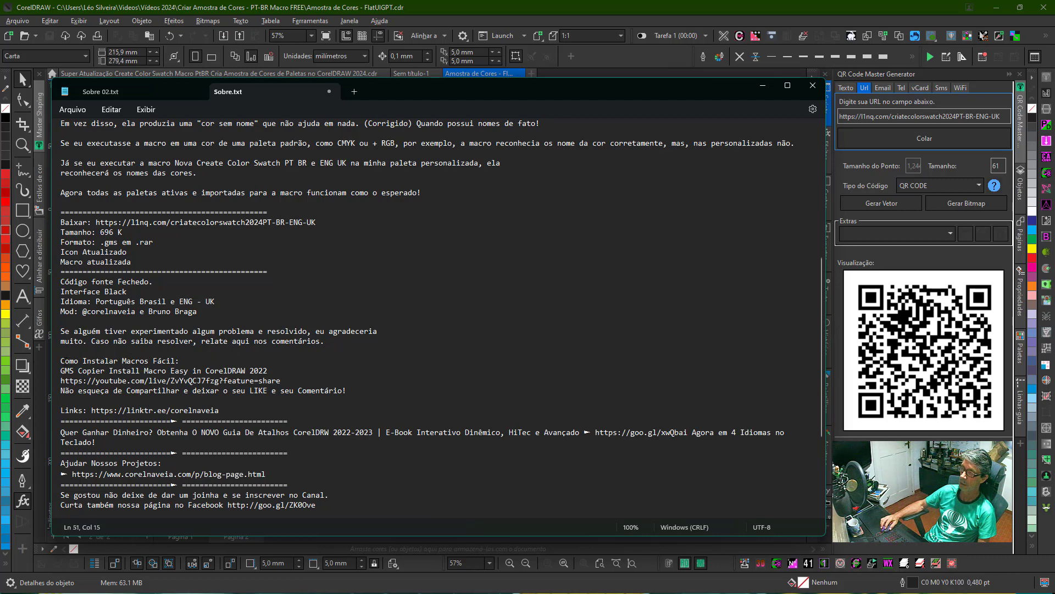
key(shift+Right)
key(shift+Right)
key(shift+Right)
key(shift+Right)
key(shift+Right)
key(shift+Right)
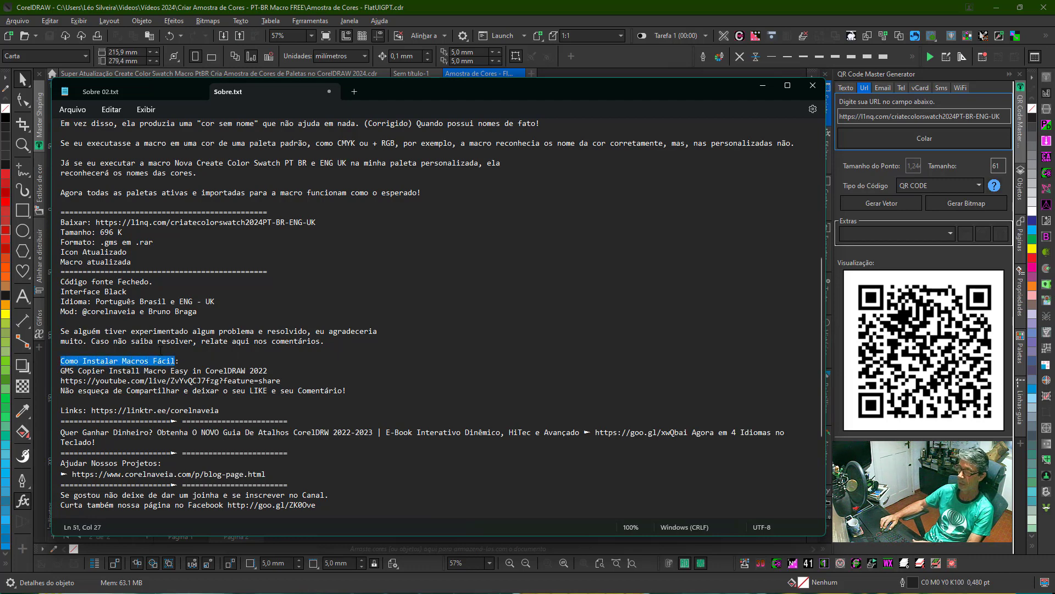
key(Up)
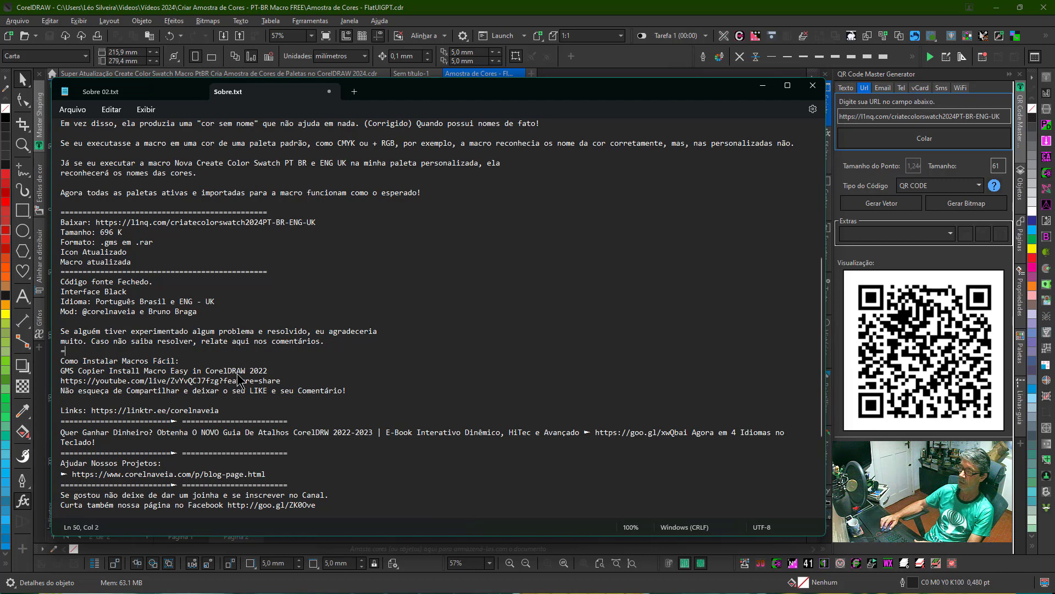
text(=====================================================)
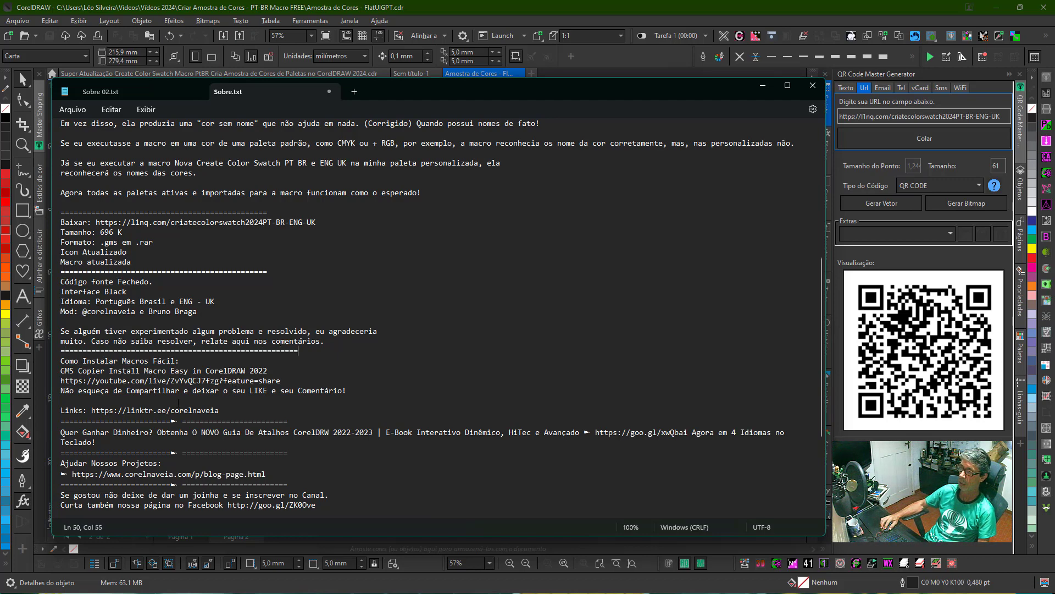
Insert 'de Forma' before Fácil in the install heading and select the YouTube link
click(65, 370)
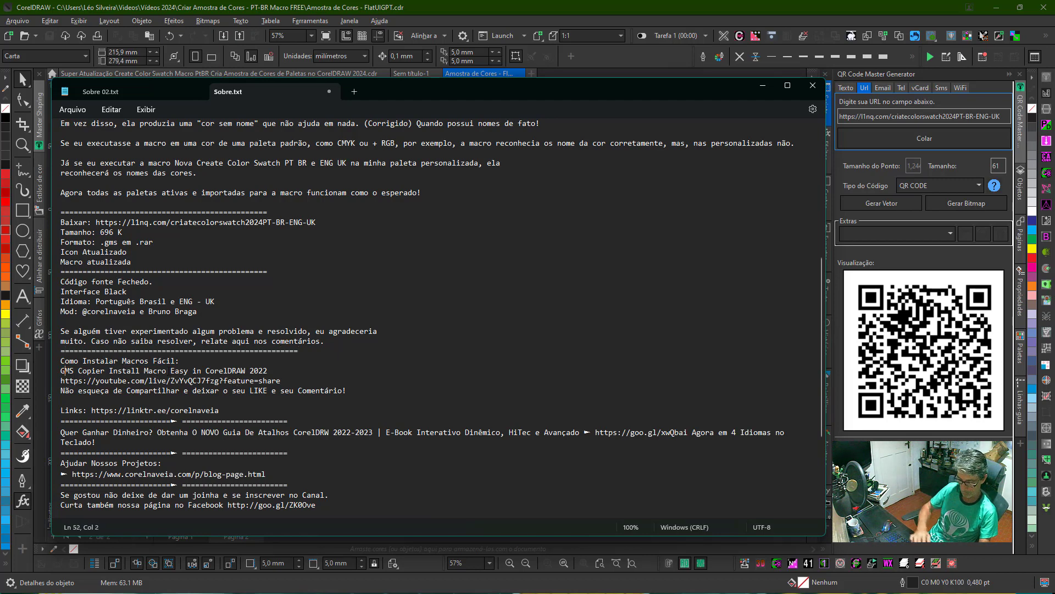
click(154, 361)
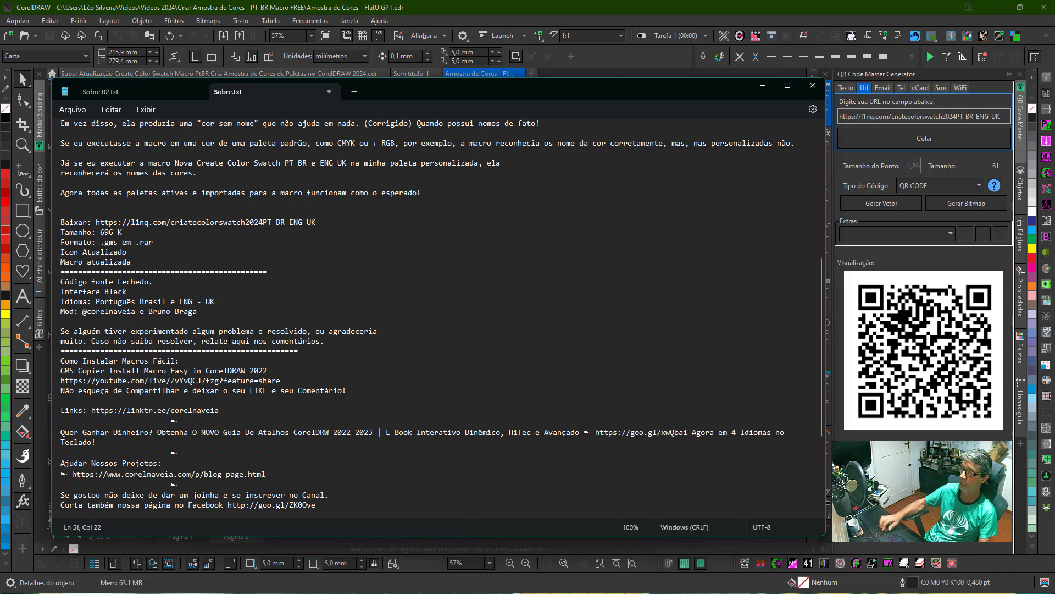
text(de Forma)
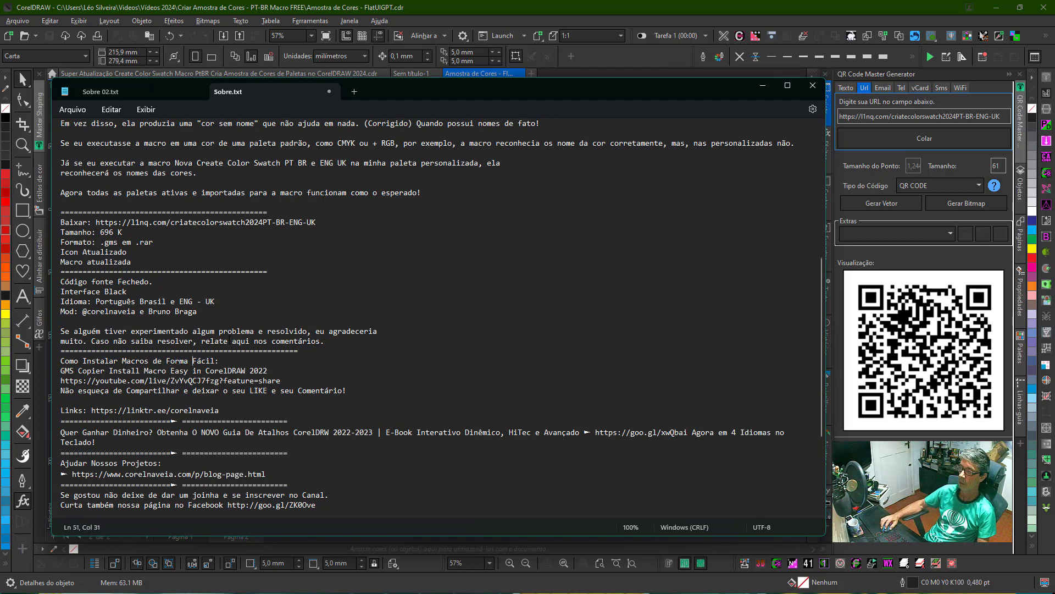
key(Down)
key(Down)
key(Home)
key(Right)
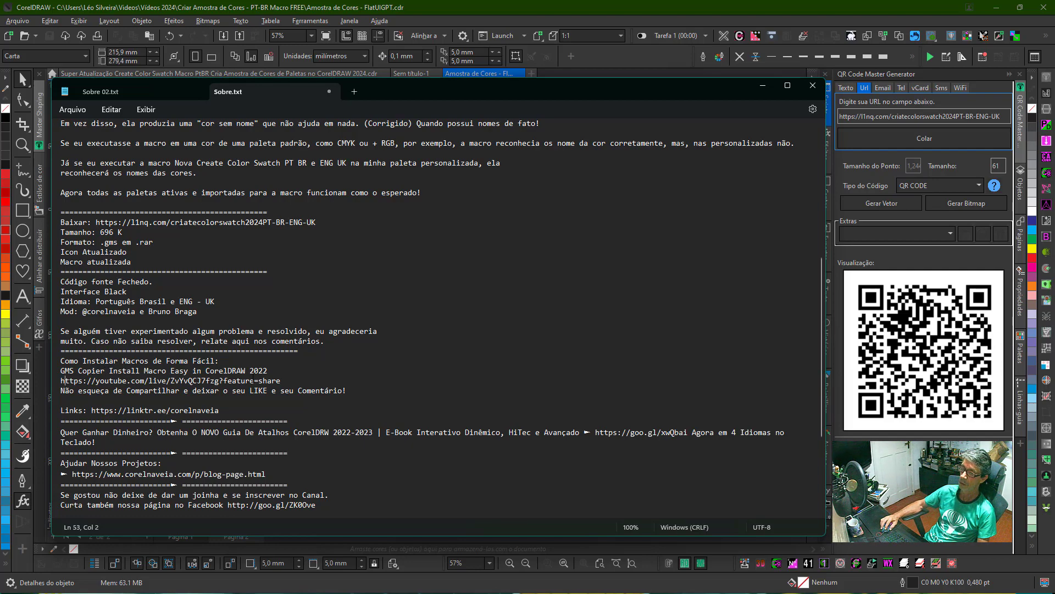
drag(285, 381, 74, 392)
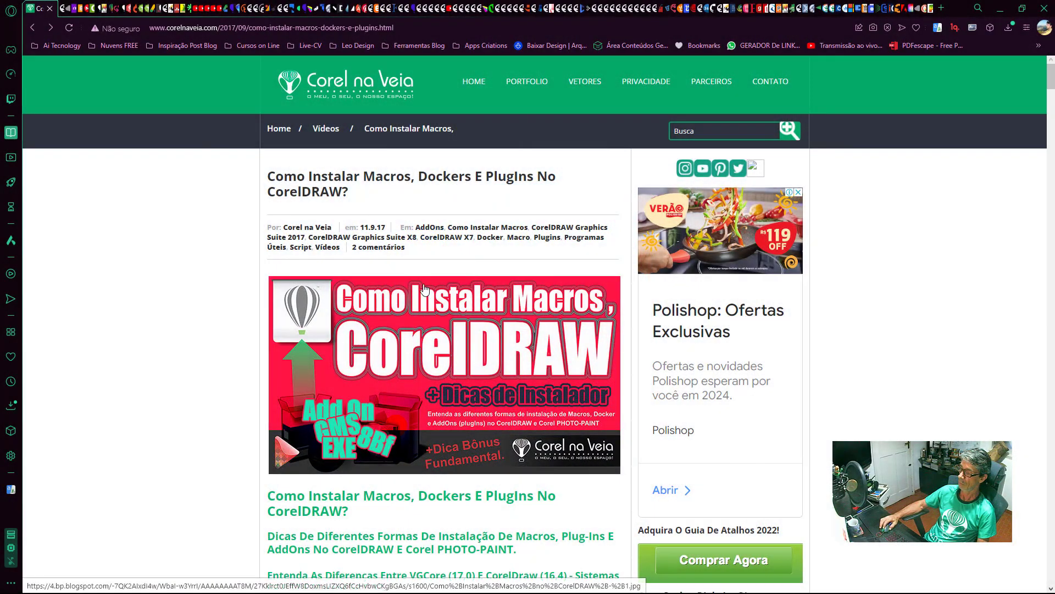
Load the pasted YouTube video link in a new browser tab
scroll(424, 288, down, 5)
scroll(418, 347, down, 6)
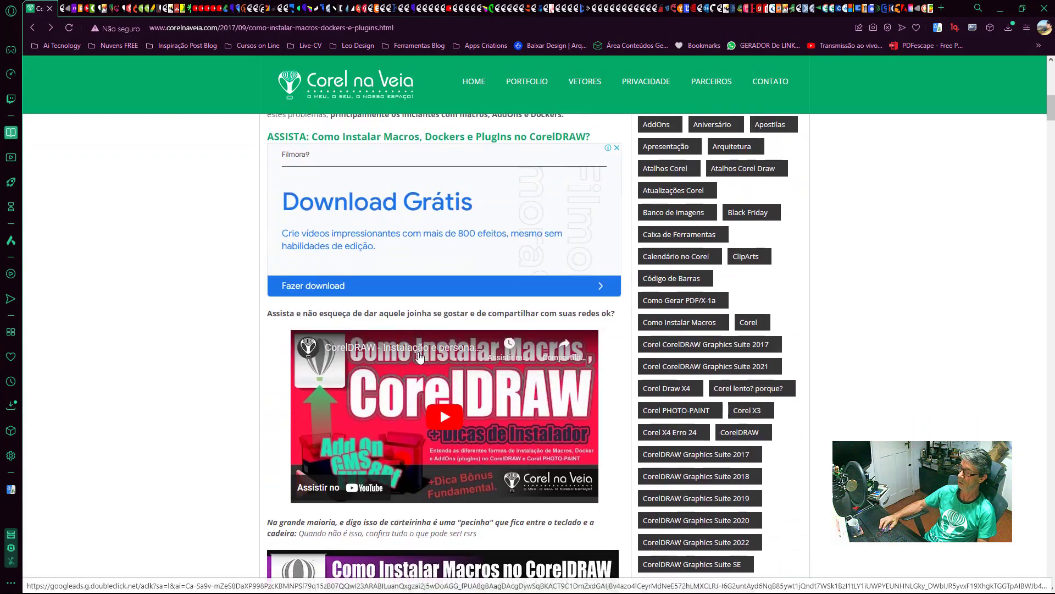
scroll(419, 358, down, 7)
scroll(419, 358, down, 4)
scroll(406, 341, up, 2)
scroll(403, 331, up, 7)
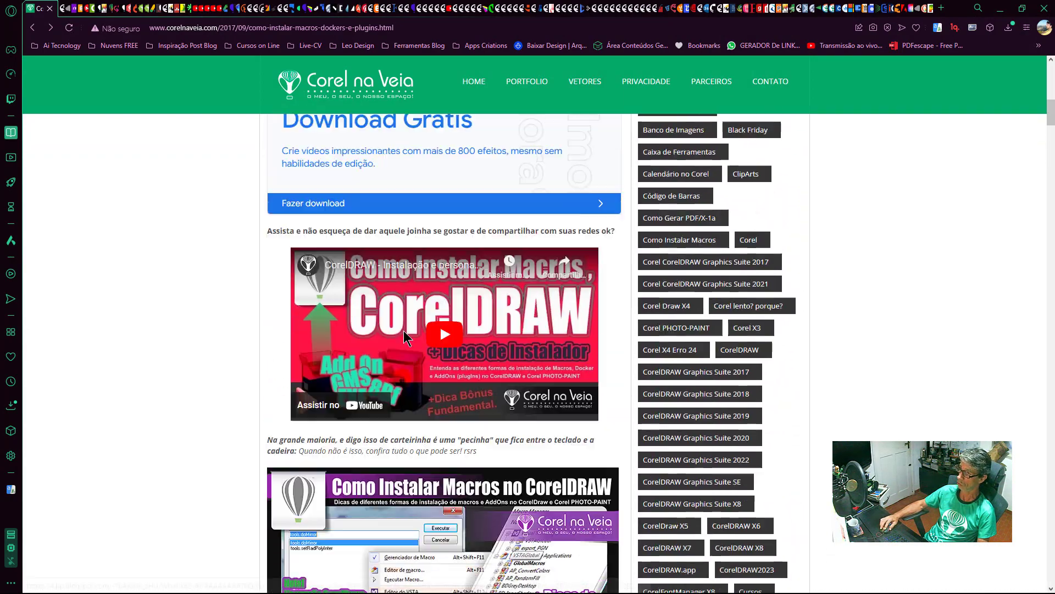
scroll(403, 331, up, 10)
scroll(418, 295, up, 2)
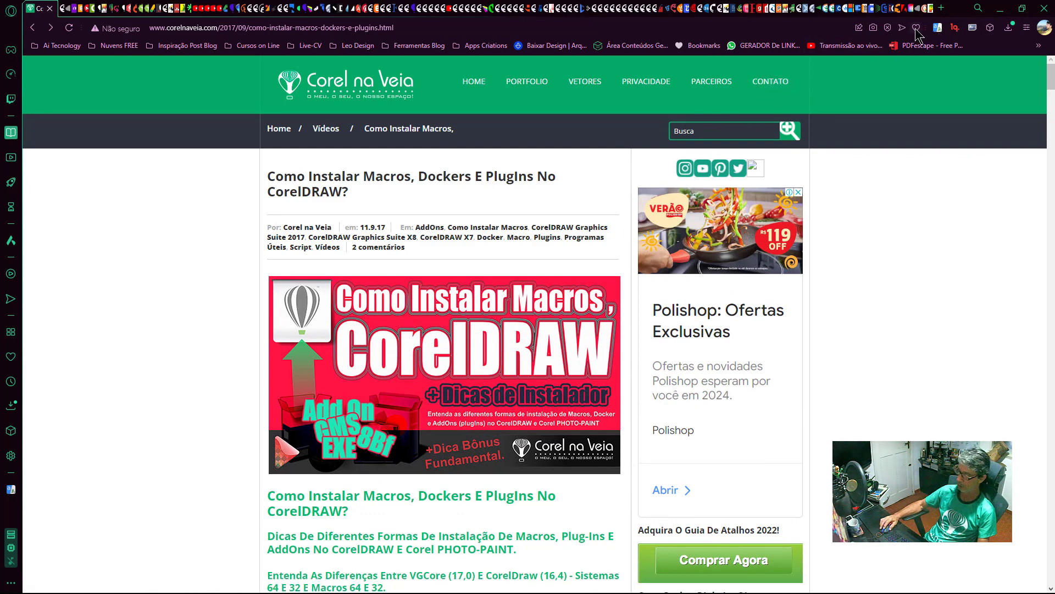
click(942, 8)
text(https://youtube.com/live/ZvYvQCJ7fzg?feature=share)
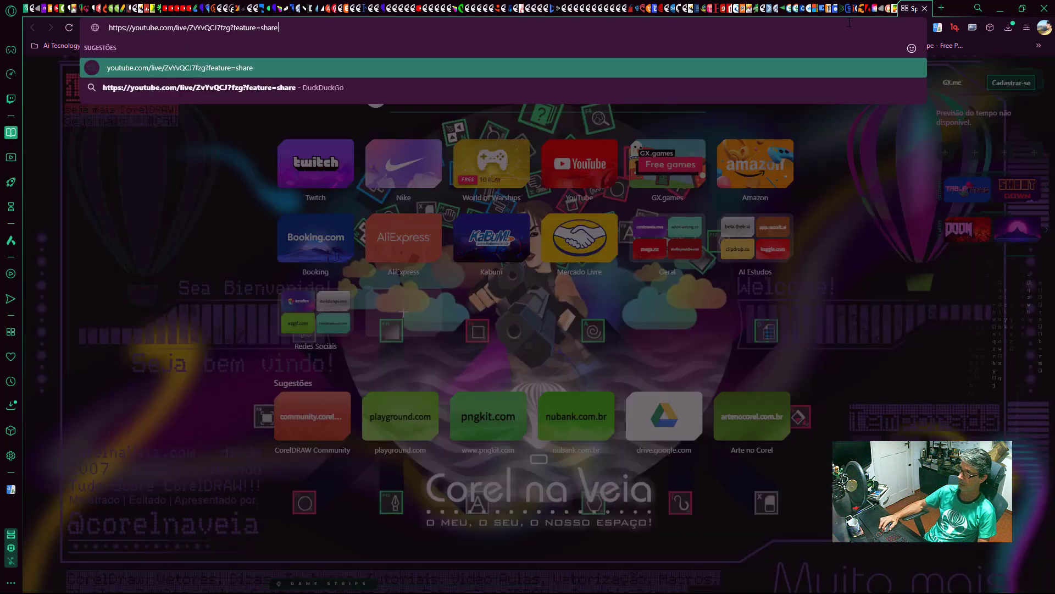
key(Return)
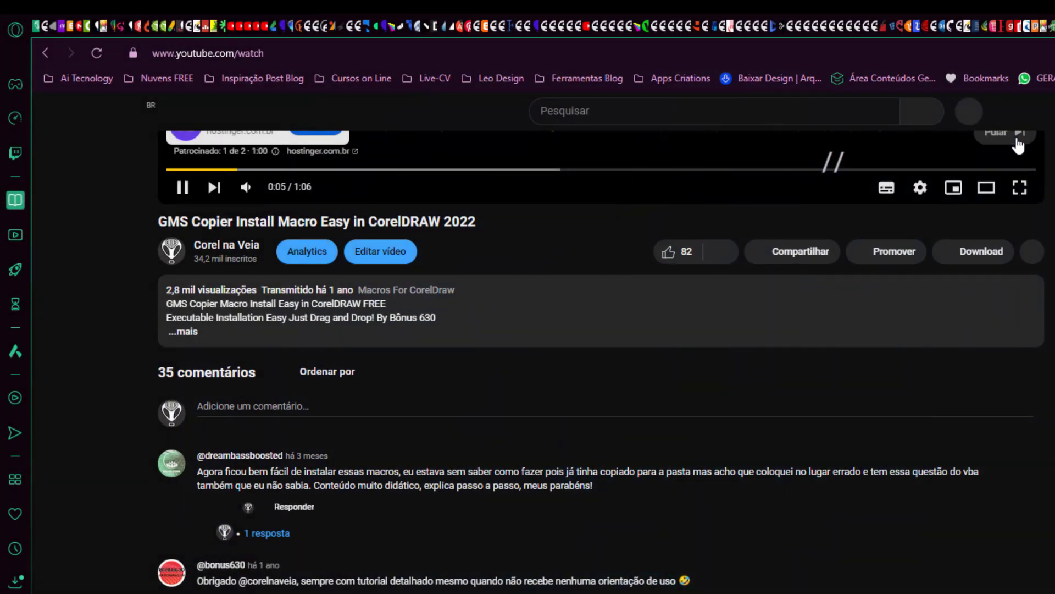
Skip the ad, pause the GMS Copier video, skim its timeline and scroll its details
click(1015, 144)
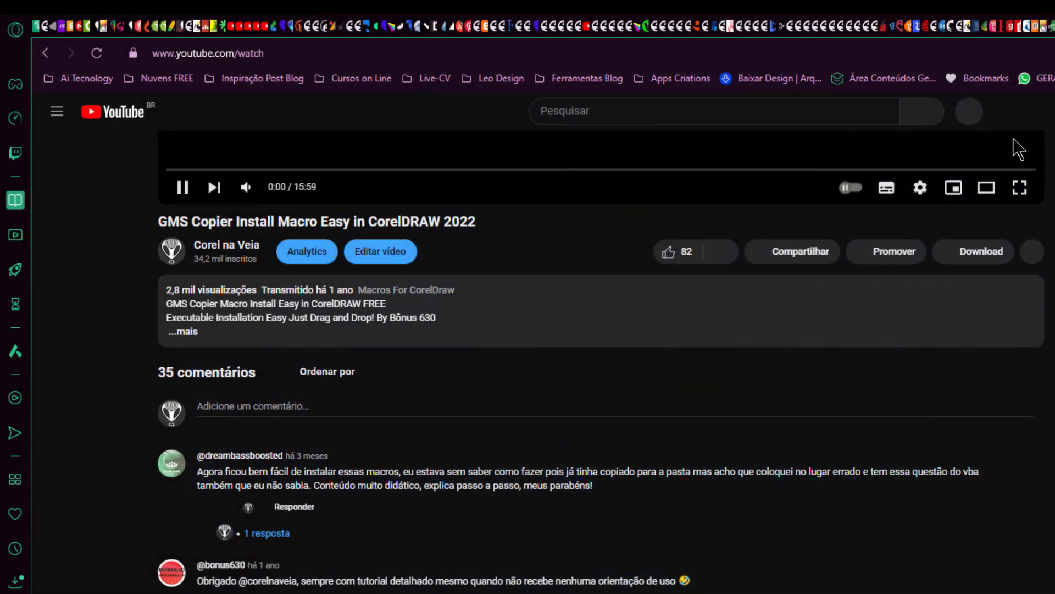
scroll(488, 245, up, 5)
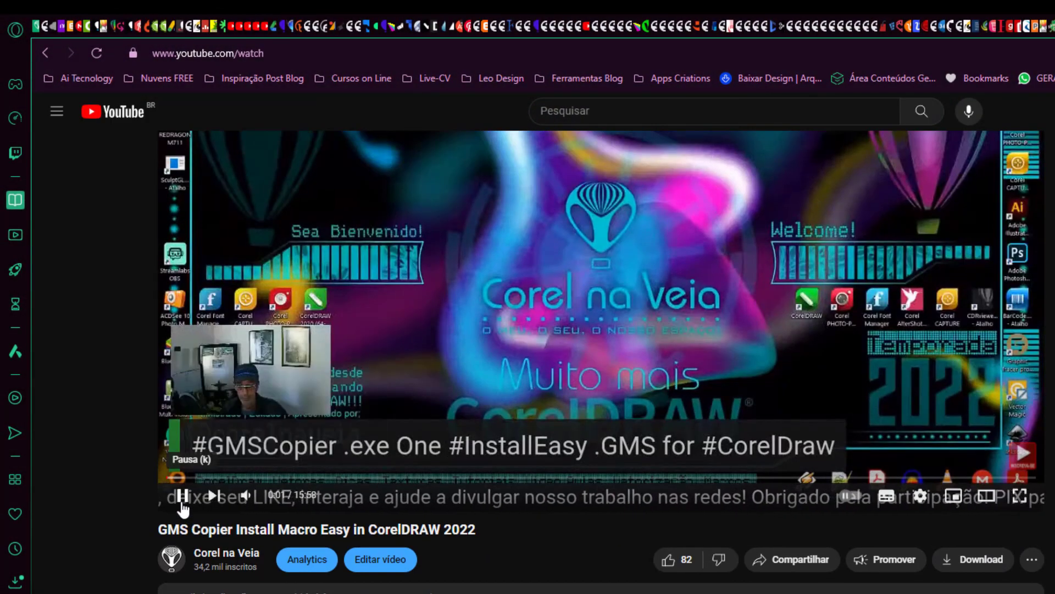
click(606, 386)
drag(182, 478, 324, 588)
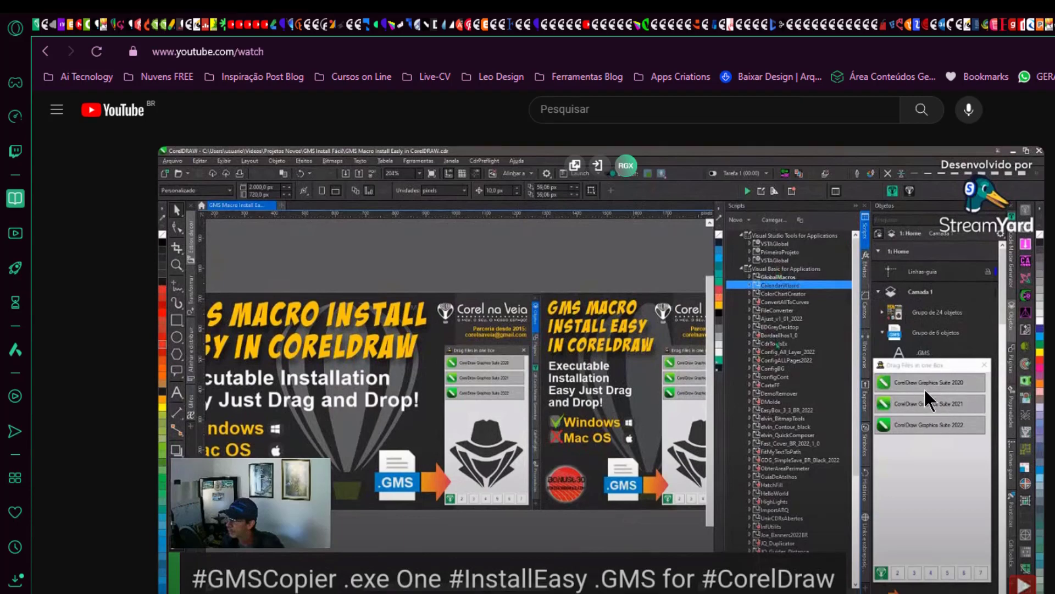
scroll(910, 390, down, 3)
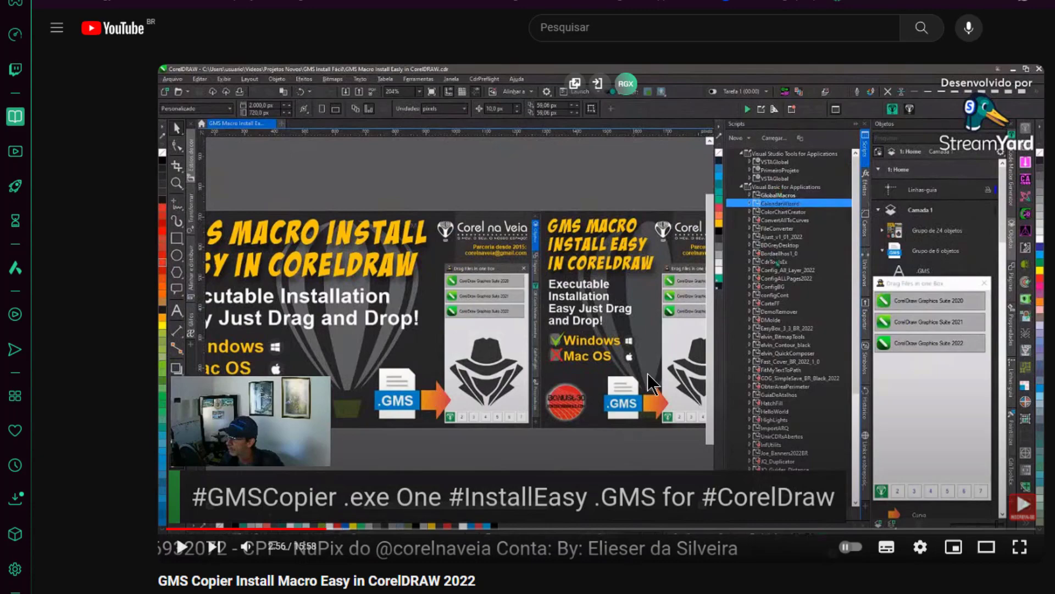
scroll(244, 401, down, 5)
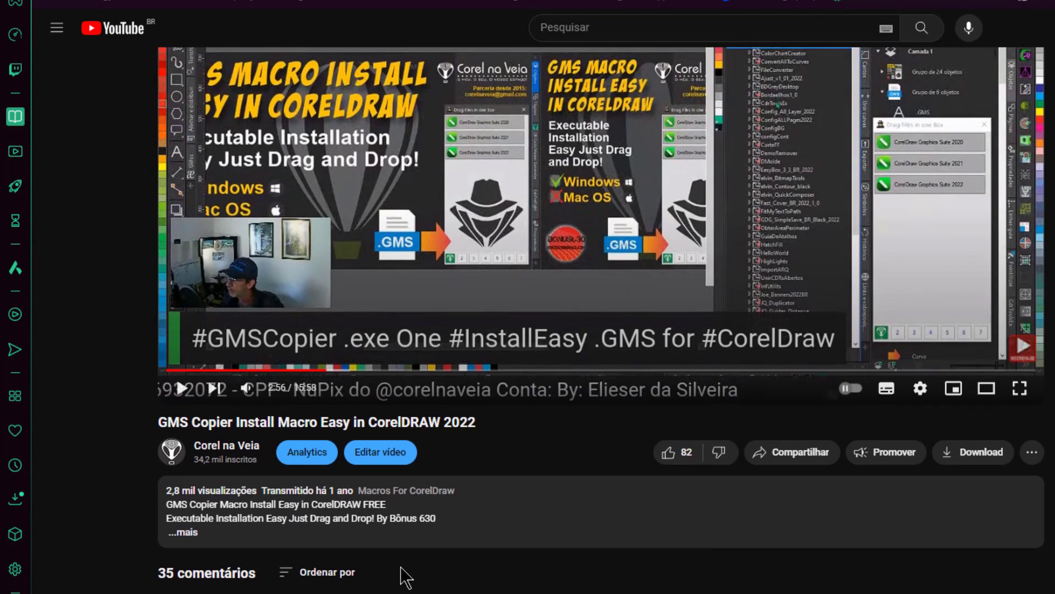
scroll(624, 459, up, 5)
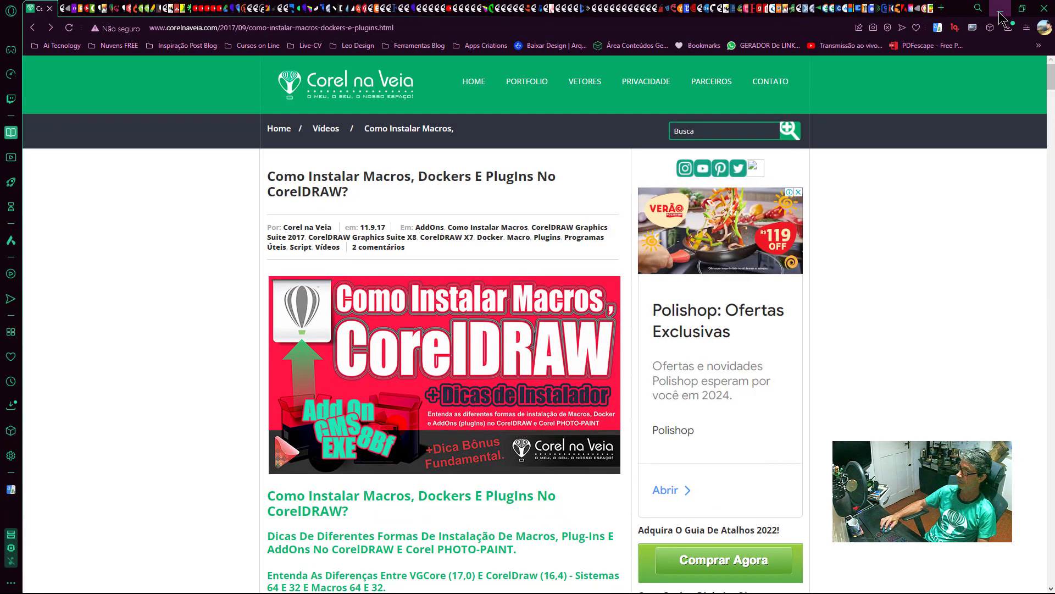
click(1000, 12)
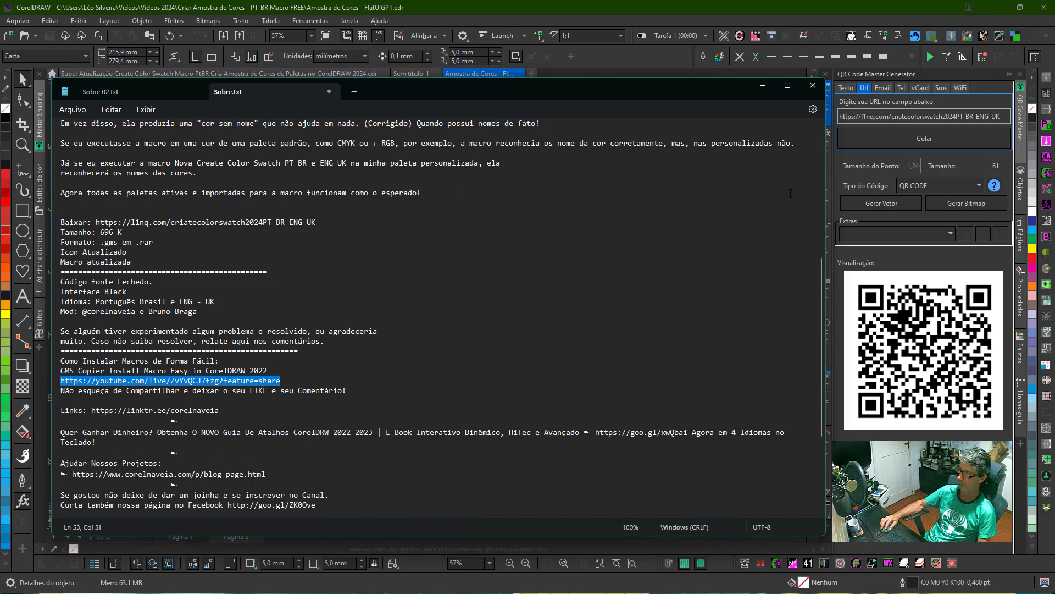
click(763, 88)
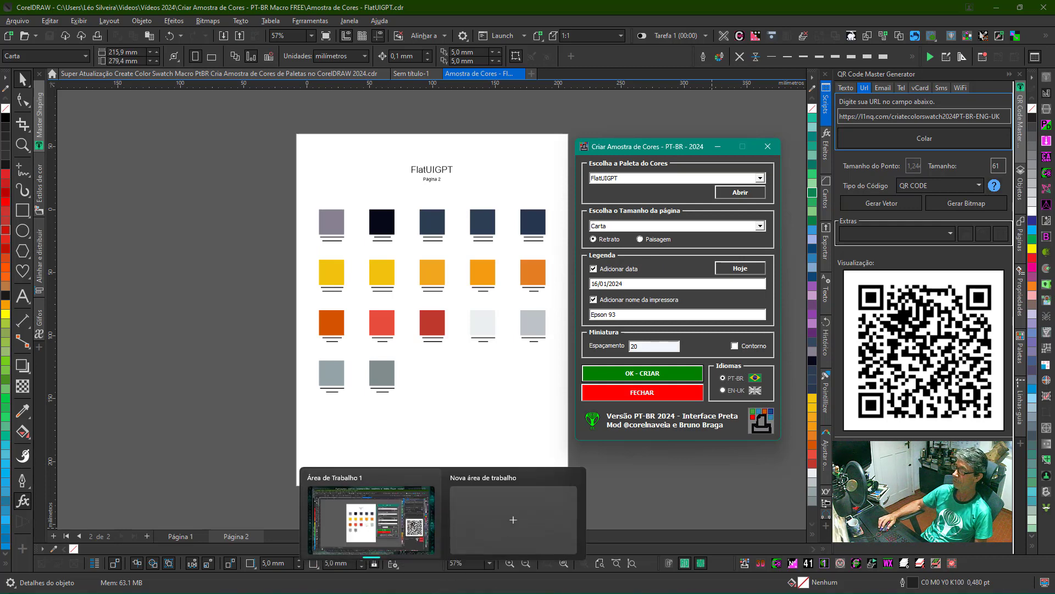
click(473, 448)
key(alt+Tab)
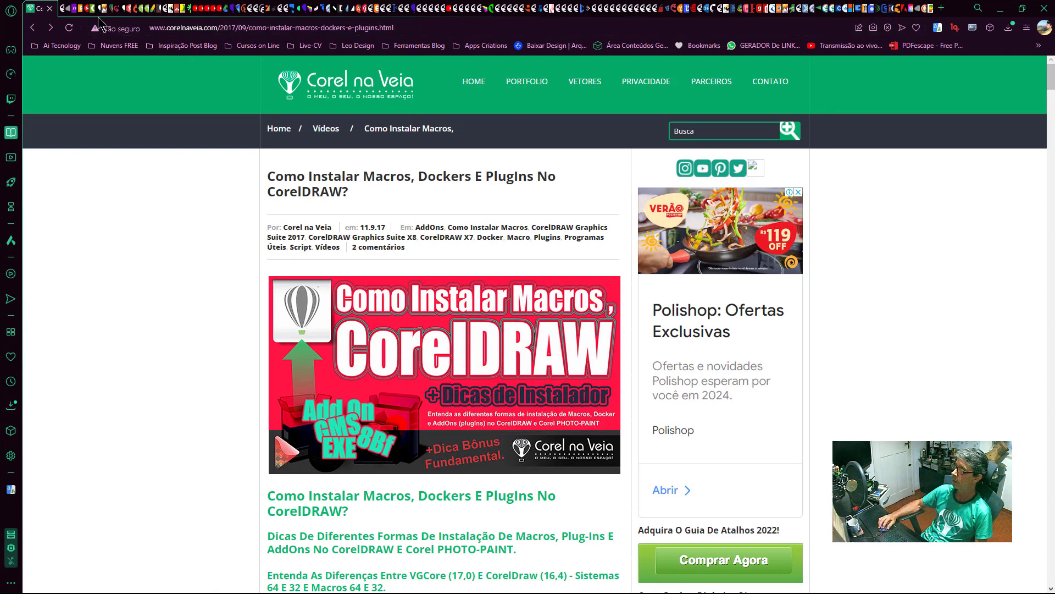
Close MEGA's share-link dialog, select ColorChartCreatorPT_BR_EN_UK_2024.rar, and return to the article tab
click(85, 12)
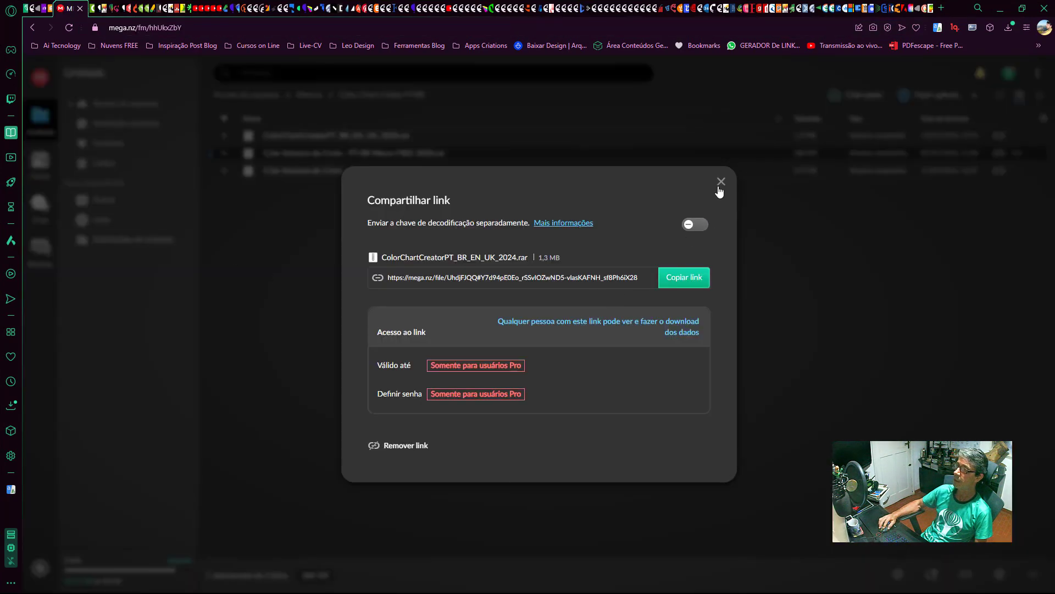
click(719, 186)
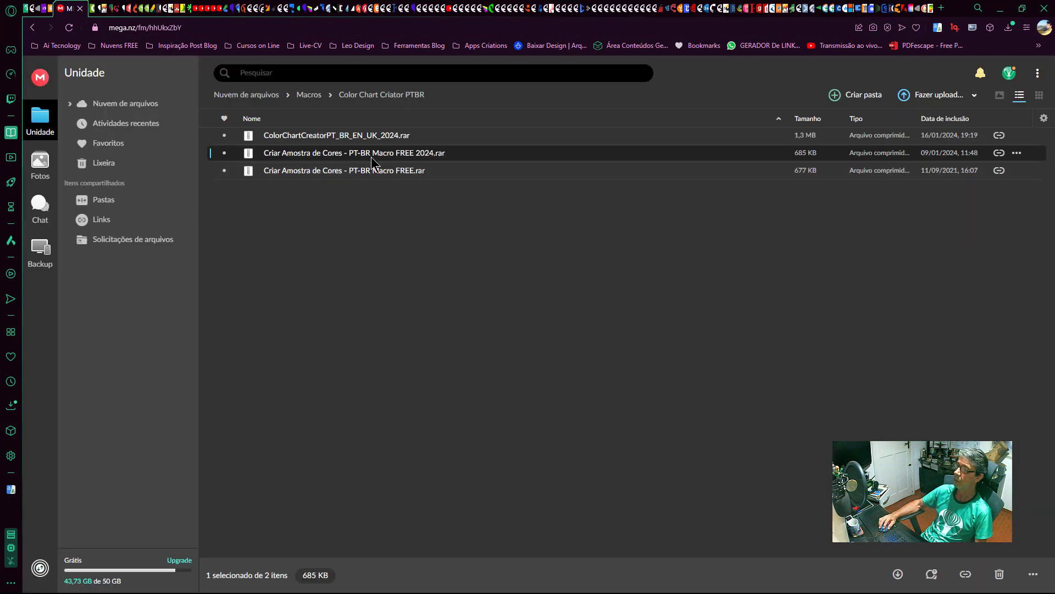
click(351, 138)
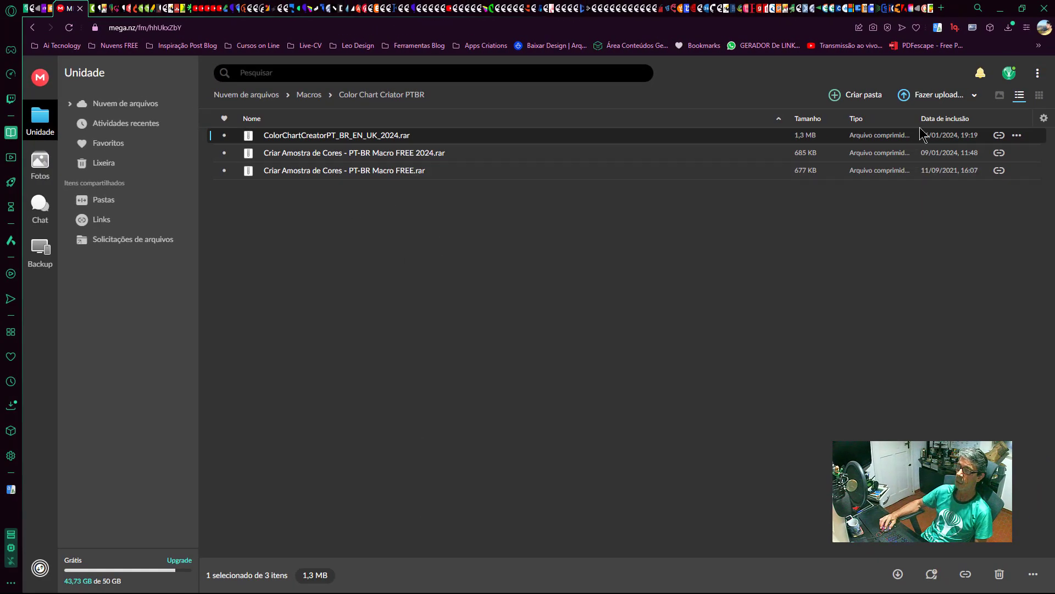
click(25, 9)
Scroll through the install article and go to the Corel na Veia home page
scroll(379, 348, down, 6)
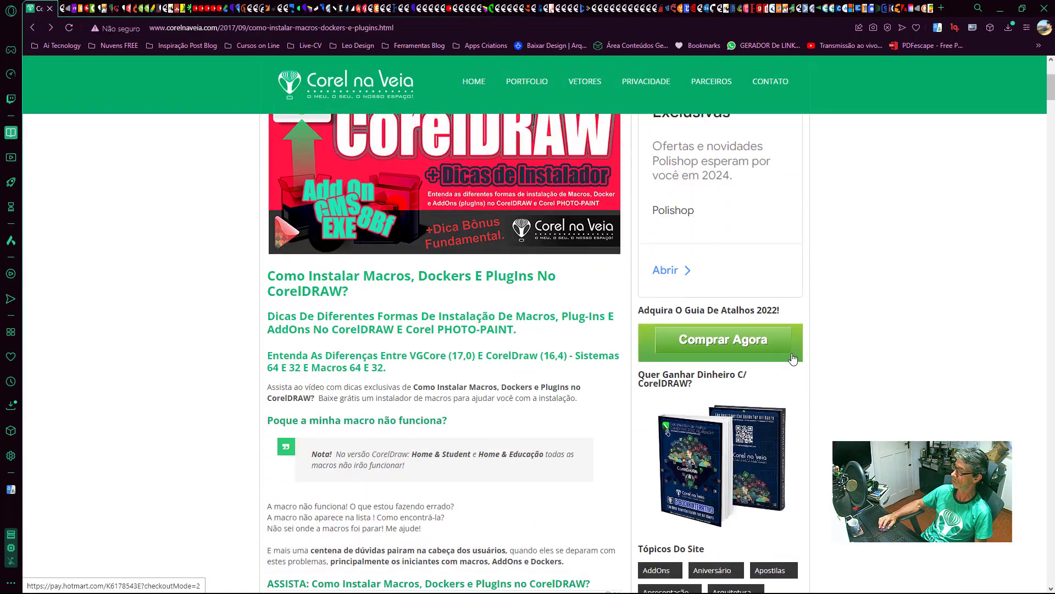
scroll(605, 352, down, 2)
scroll(806, 358, up, 2)
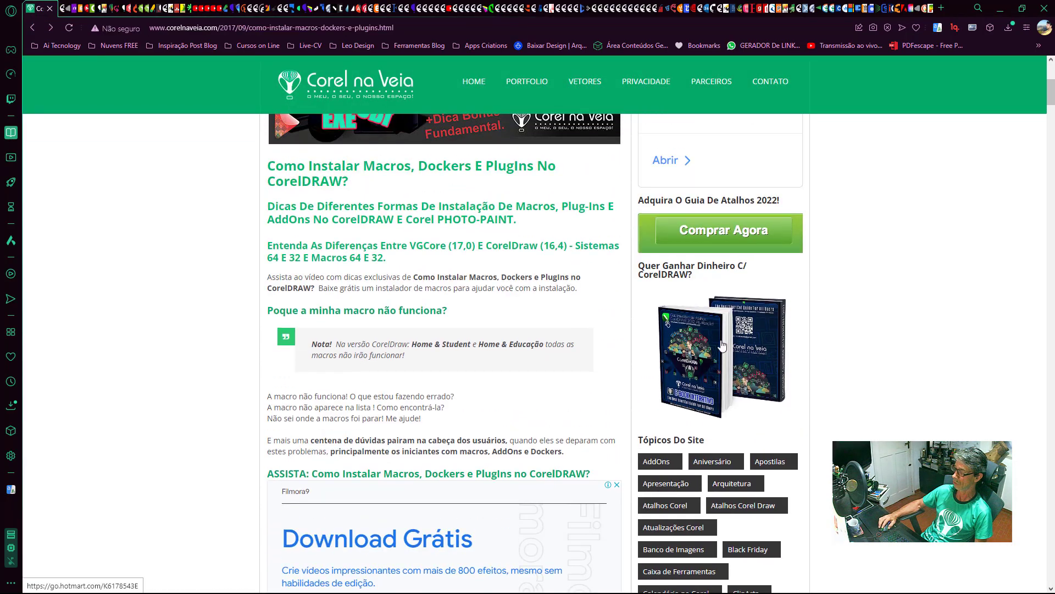
scroll(687, 363, down, 5)
scroll(616, 385, down, 5)
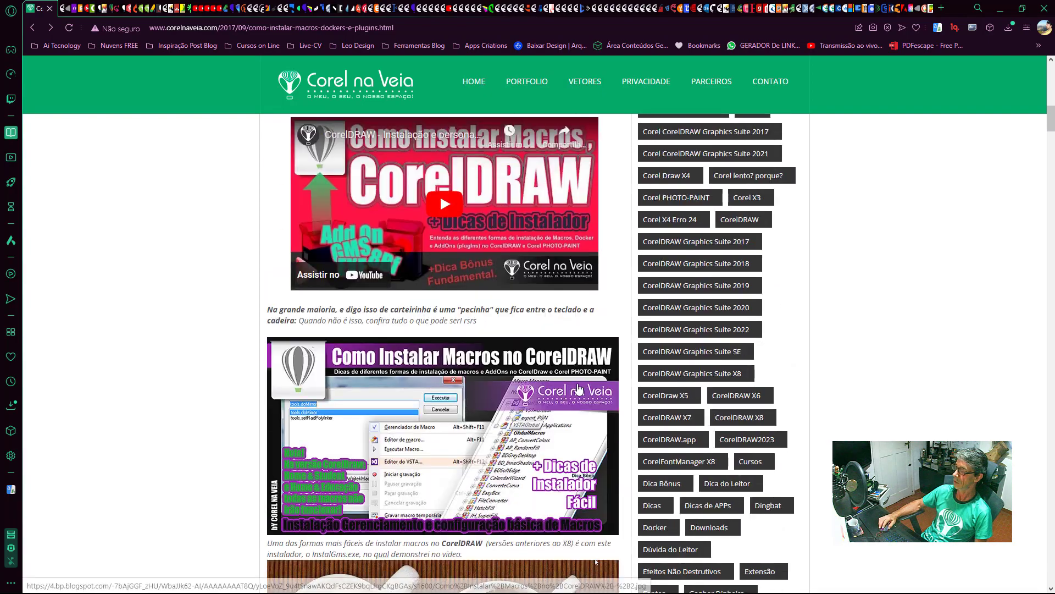
scroll(553, 404, down, 5)
scroll(833, 264, up, 2)
scroll(852, 269, up, 5)
scroll(852, 269, up, 10)
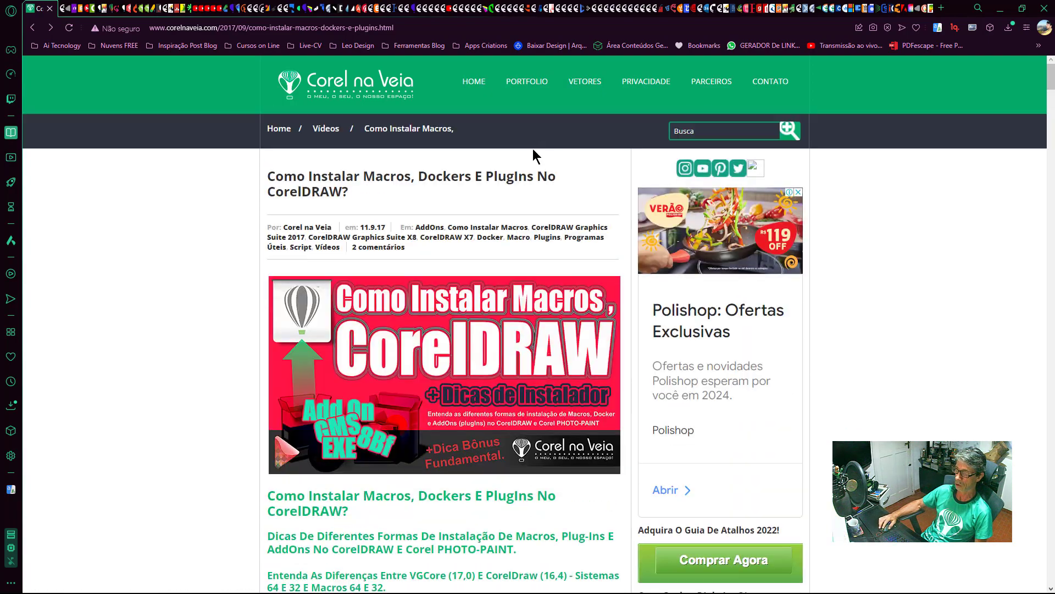
click(473, 68)
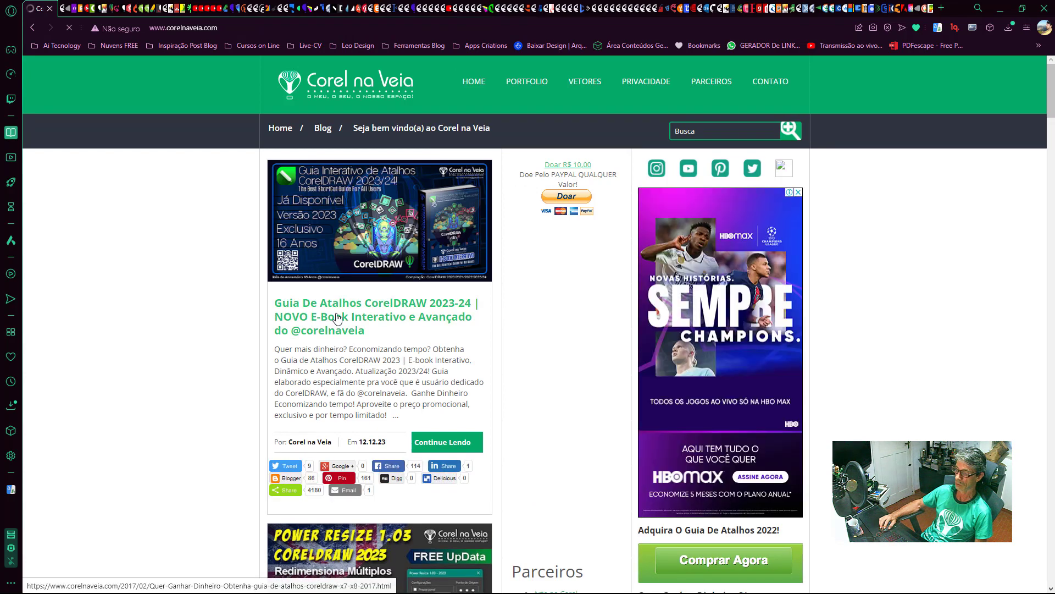
Open the Guia De Atalhos CorelDRAW 2023-24 post, dismiss the ad banner, and scroll it
click(354, 321)
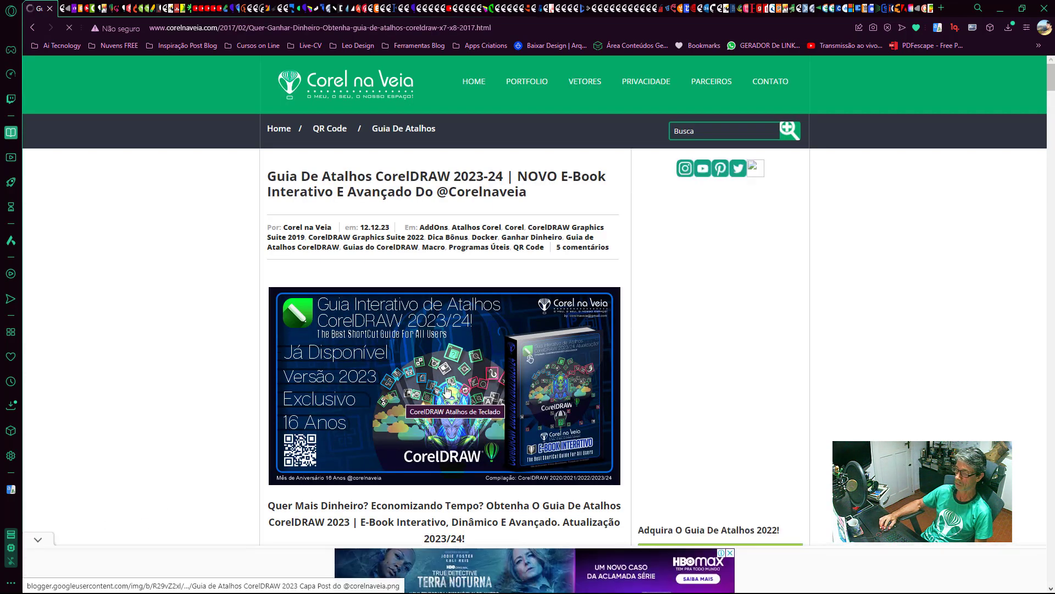
click(38, 535)
scroll(495, 396, down, 5)
scroll(242, 402, down, 3)
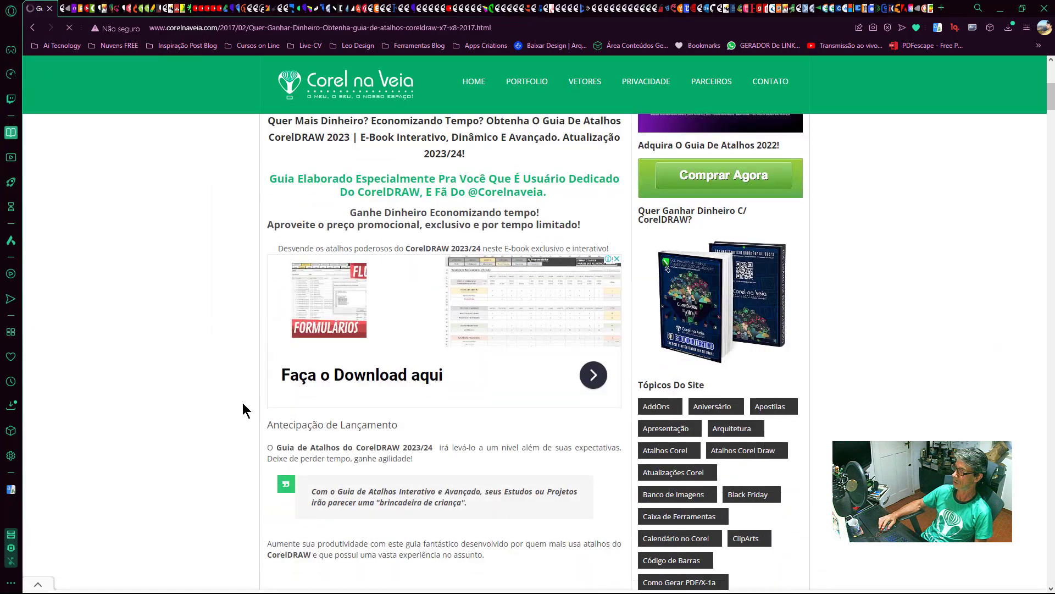
scroll(185, 409, down, 7)
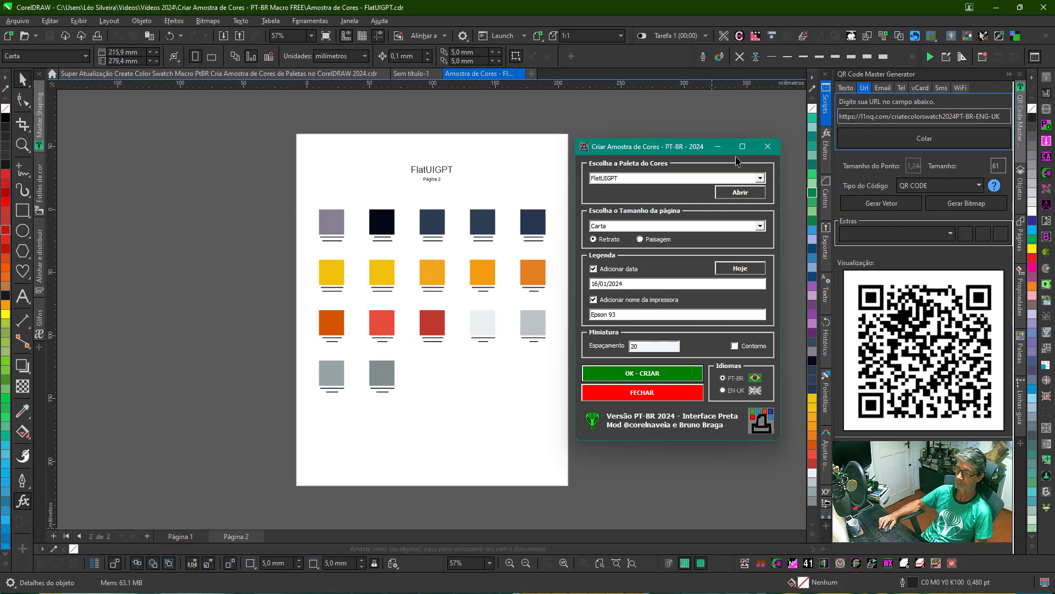
Browse the Master Shaping docker's Bingo settings, then show the Guia Interativo de Atalhos
click(39, 115)
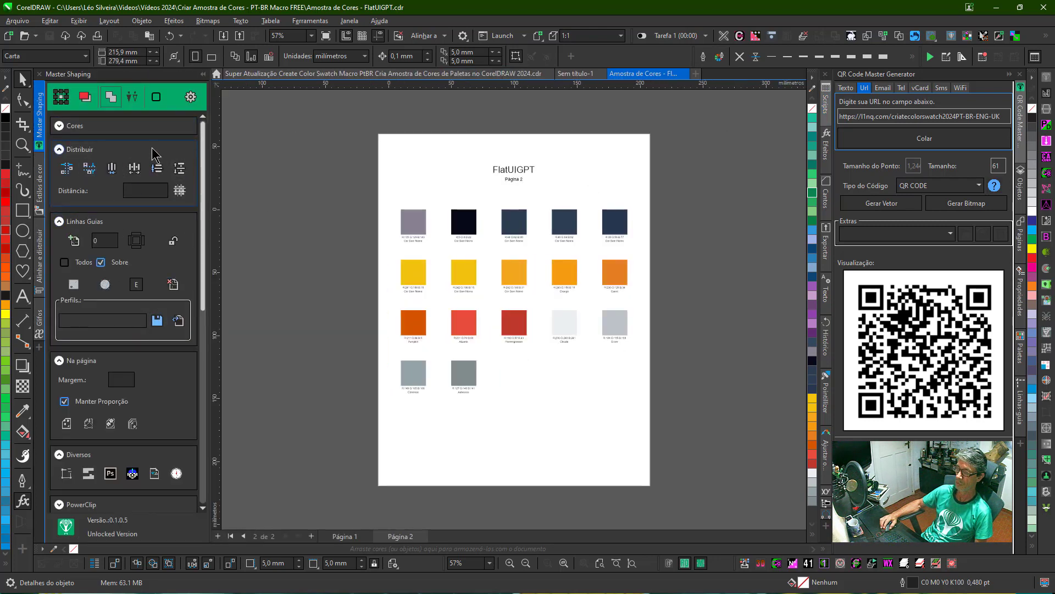
scroll(150, 246, down, 5)
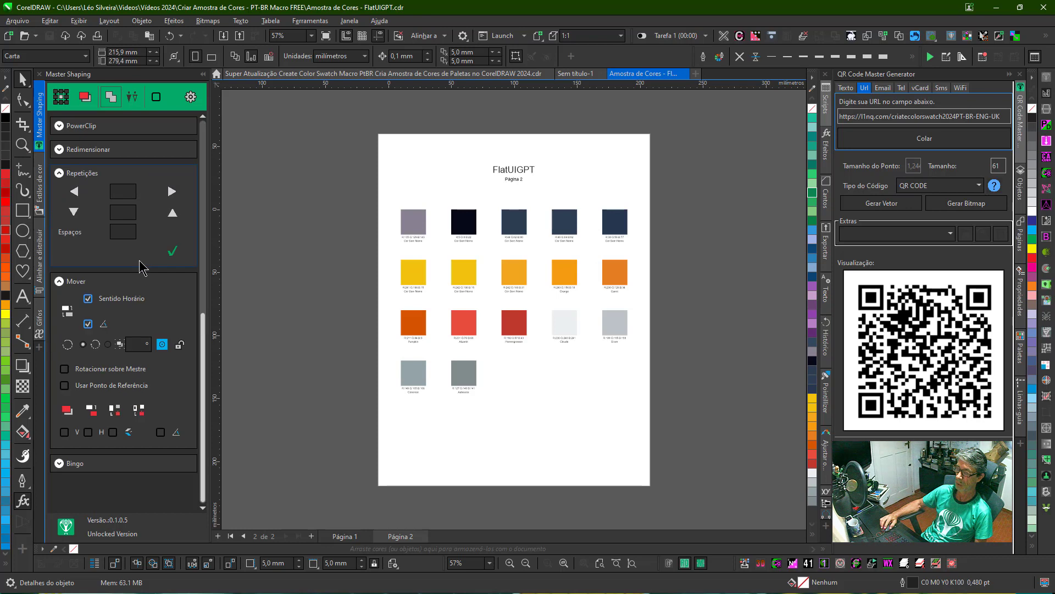
click(59, 463)
scroll(125, 328, down, 5)
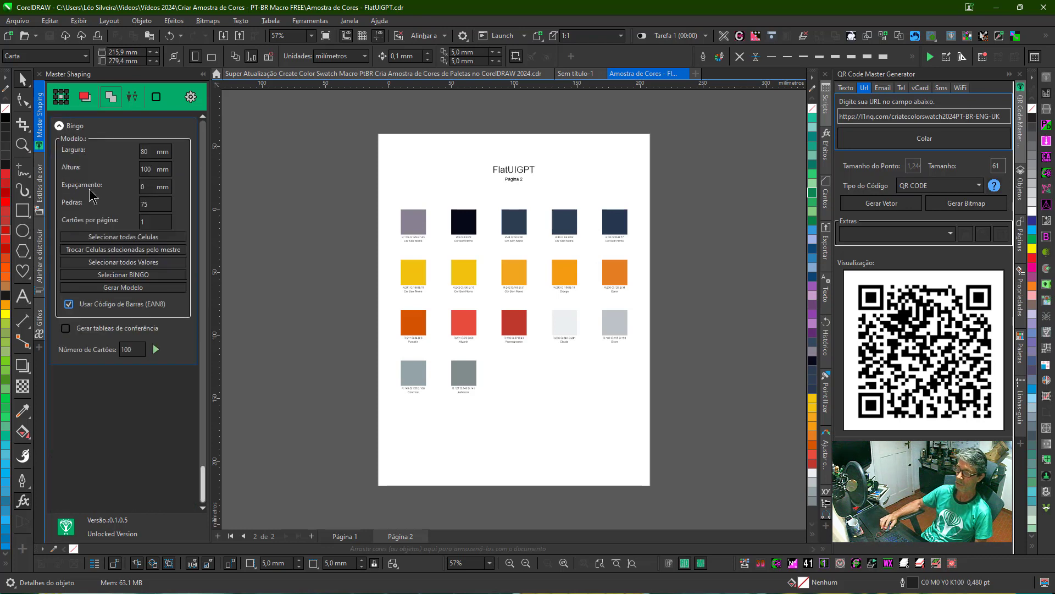
click(60, 126)
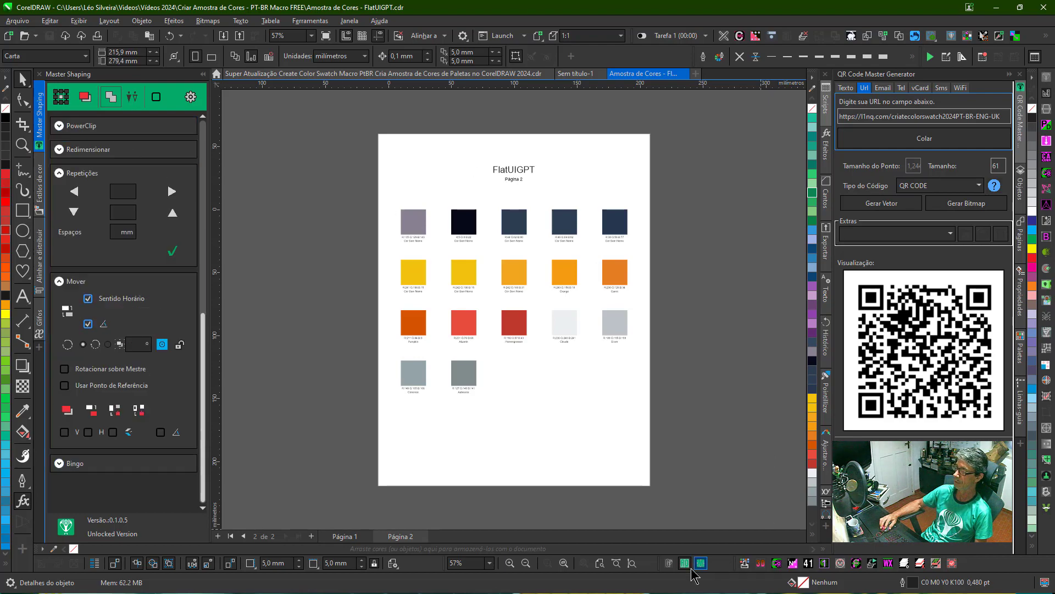
click(669, 565)
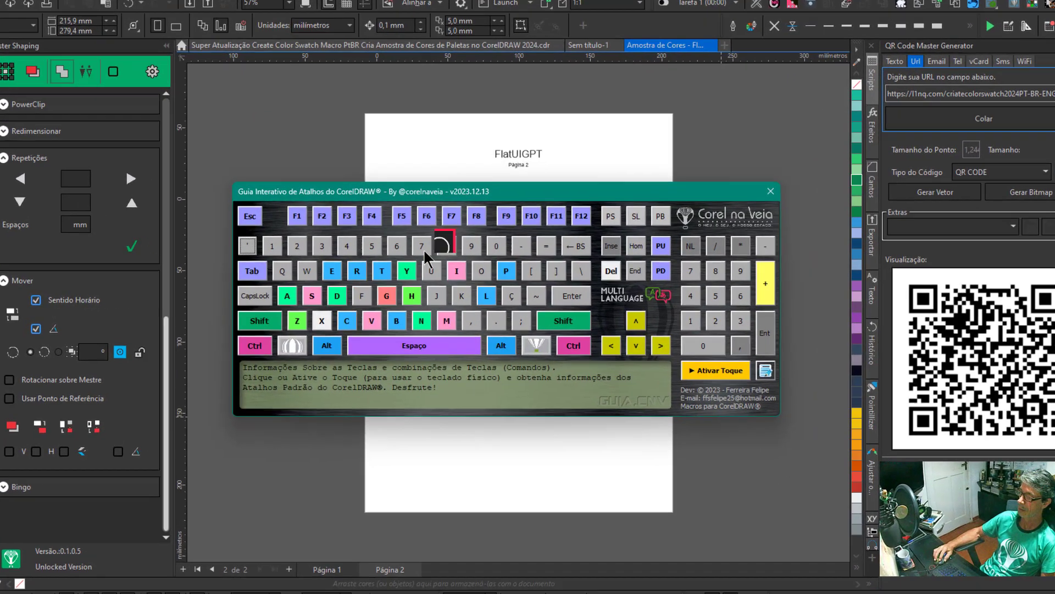
click(255, 345)
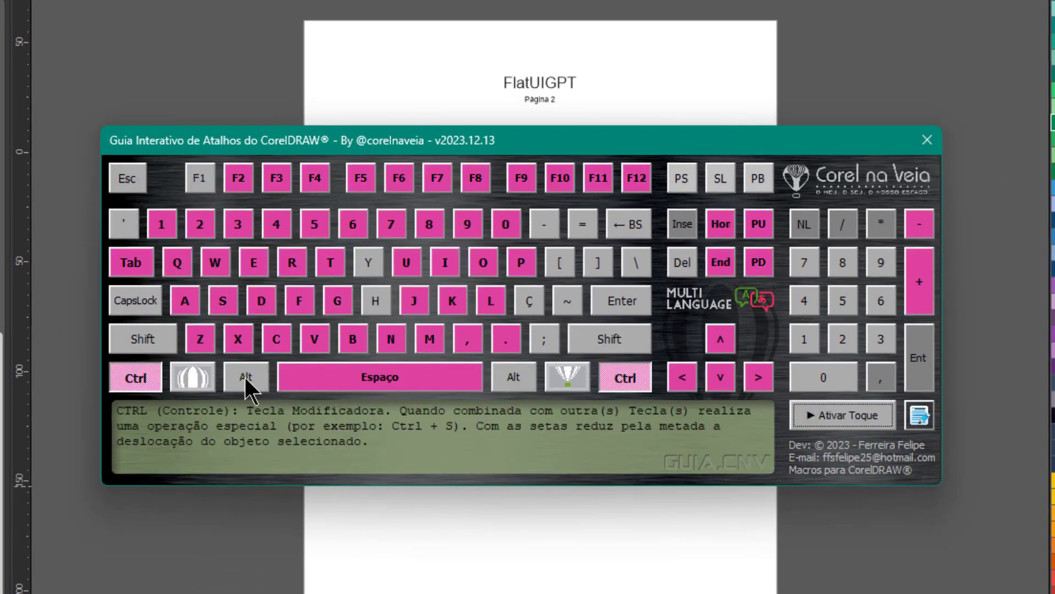
click(264, 303)
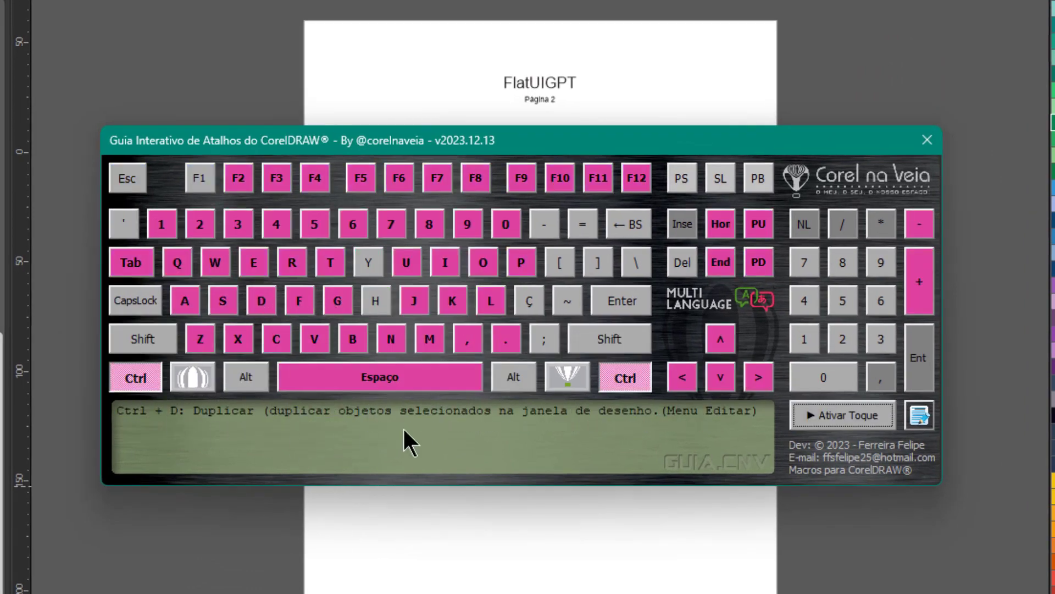
click(140, 388)
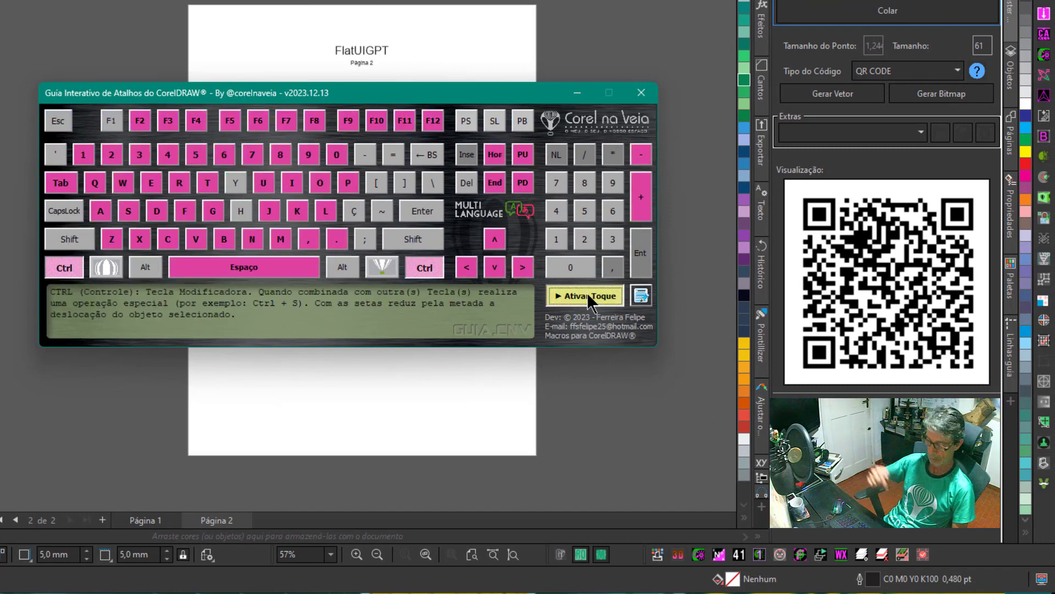
key(ctrl+w)
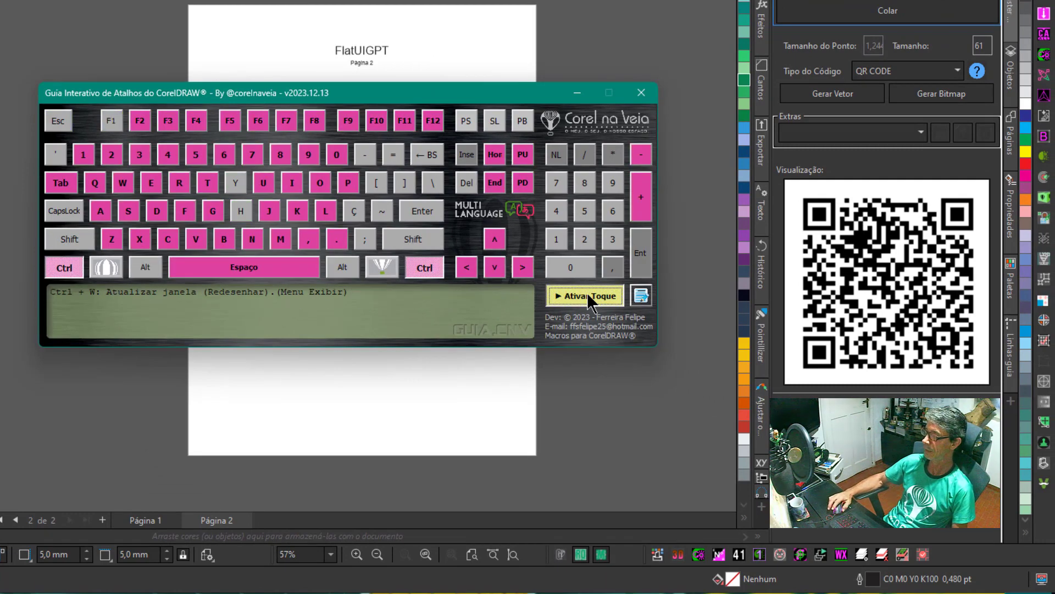
key(ctrl)
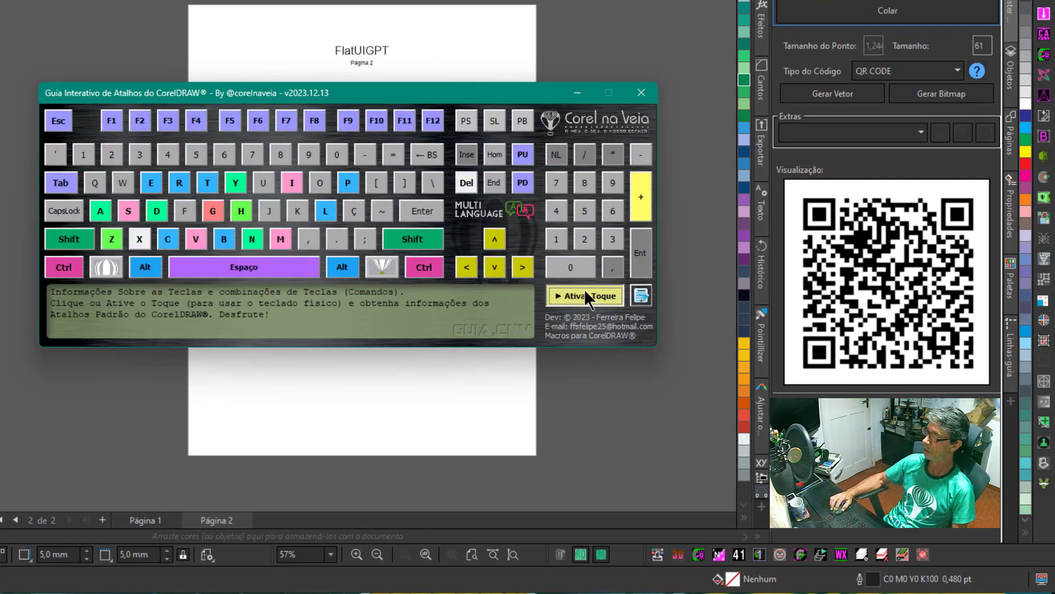
click(379, 81)
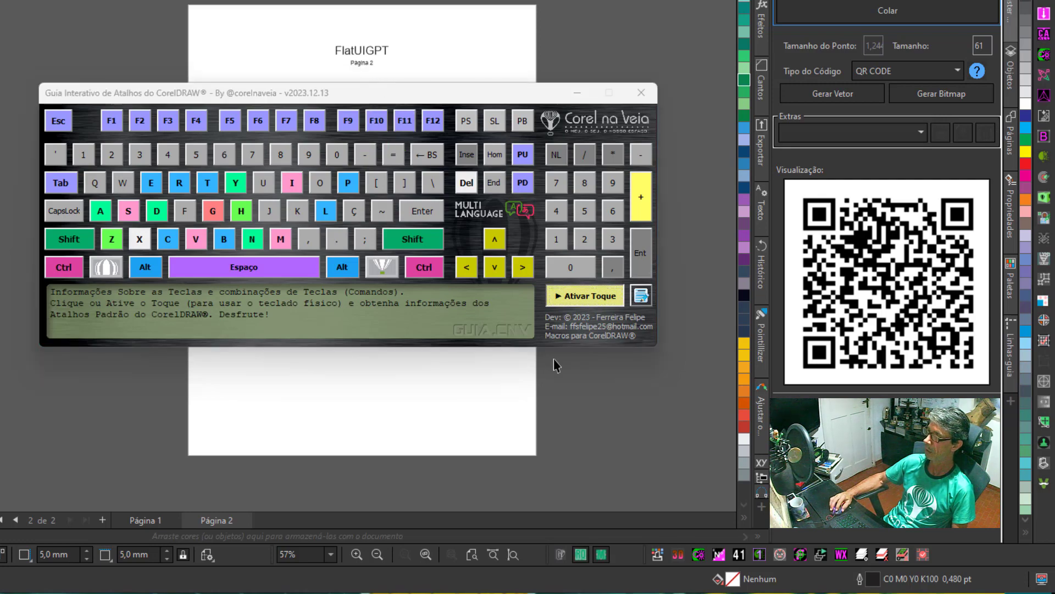
click(640, 296)
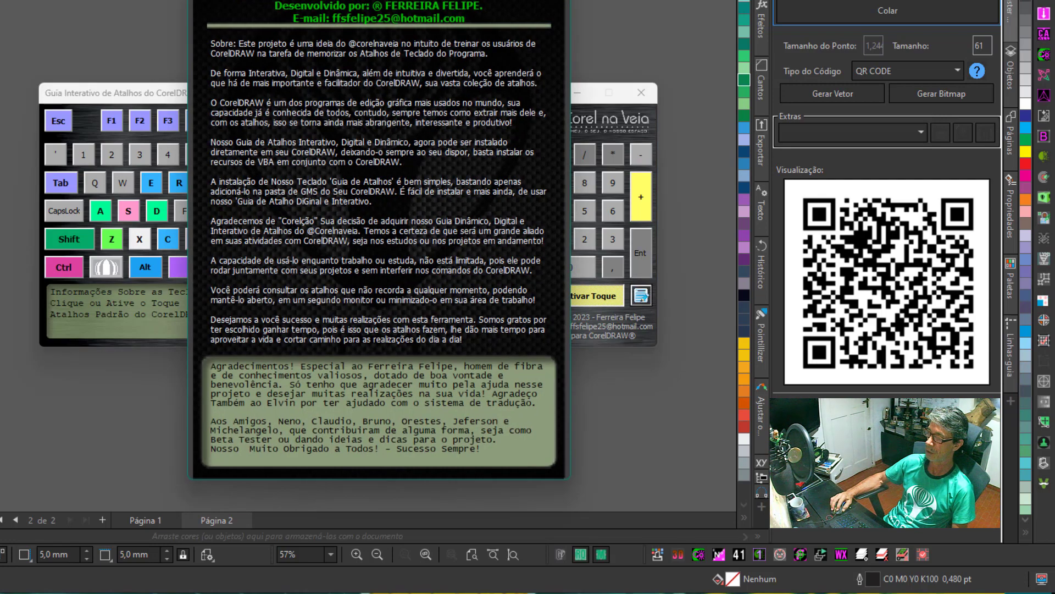
click(121, 269)
click(110, 269)
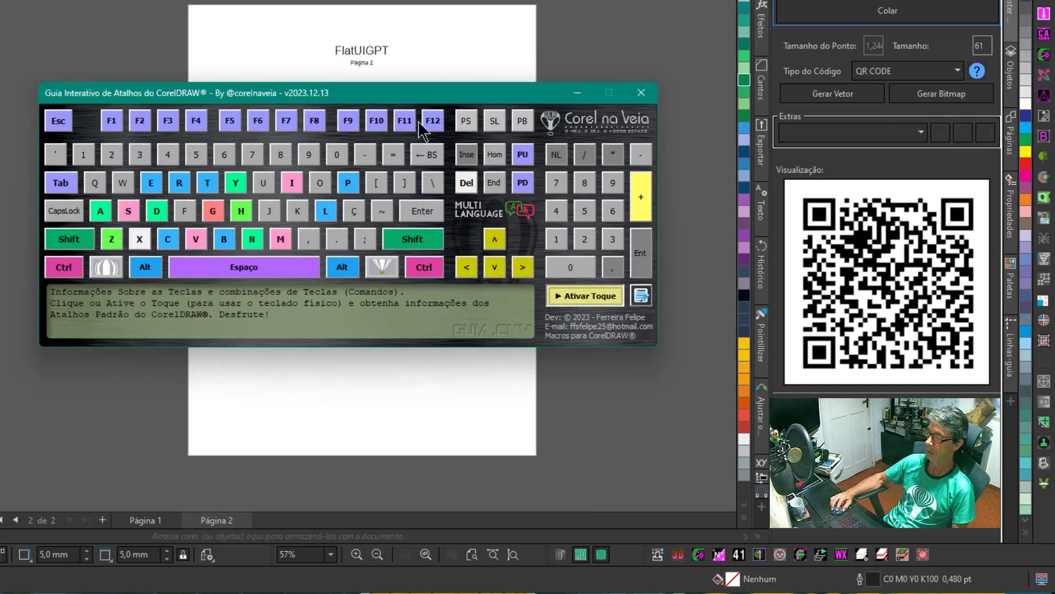
drag(421, 101, 426, 114)
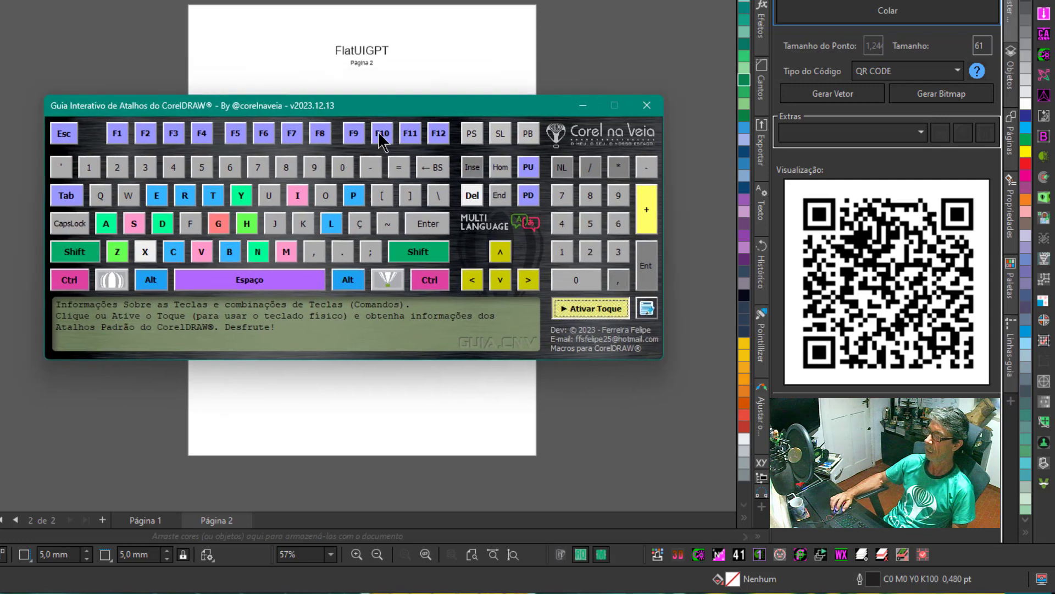
click(110, 280)
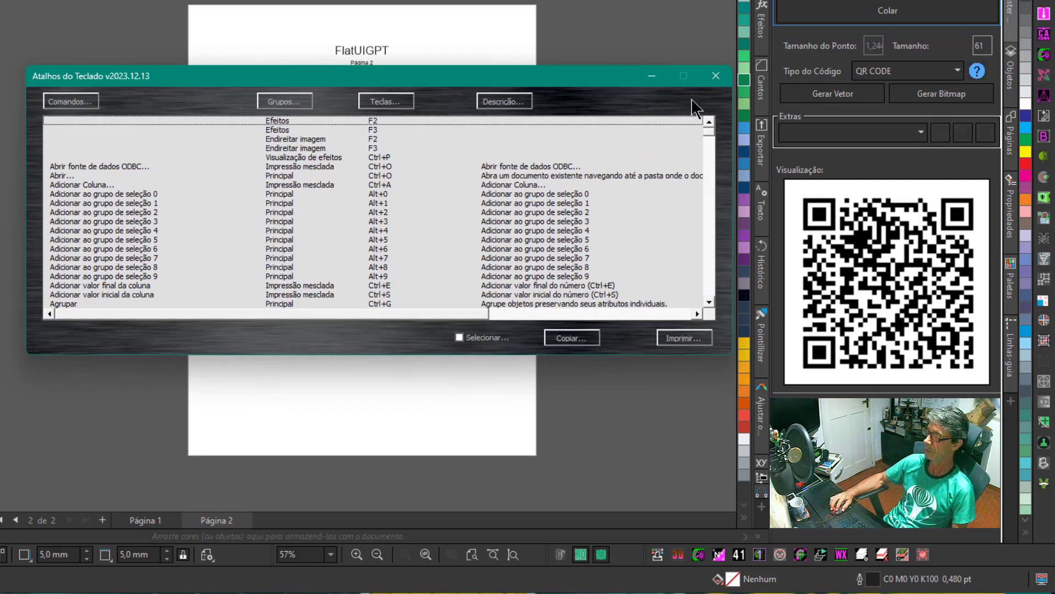
click(714, 83)
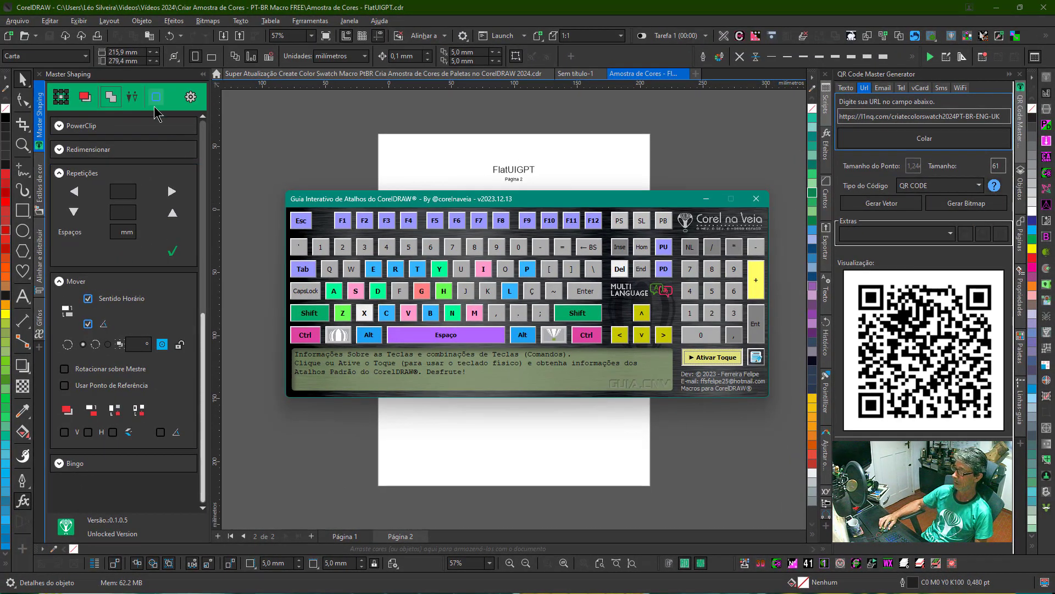
Minimise the shortcut guide, switch to Super Atualização, collapse both dockers and fit the page
click(706, 199)
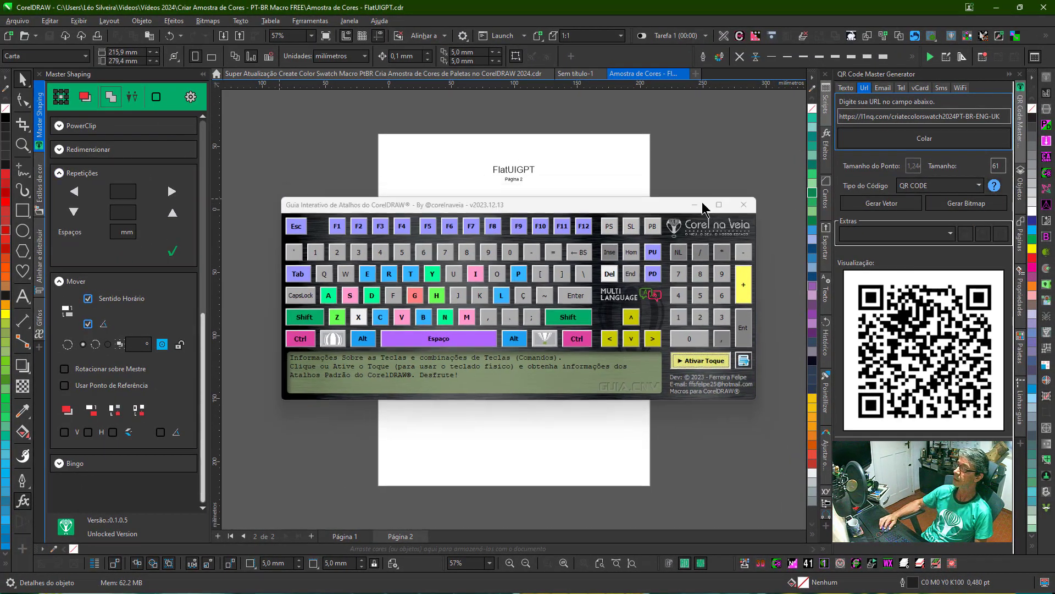
mouse_move(382, 73)
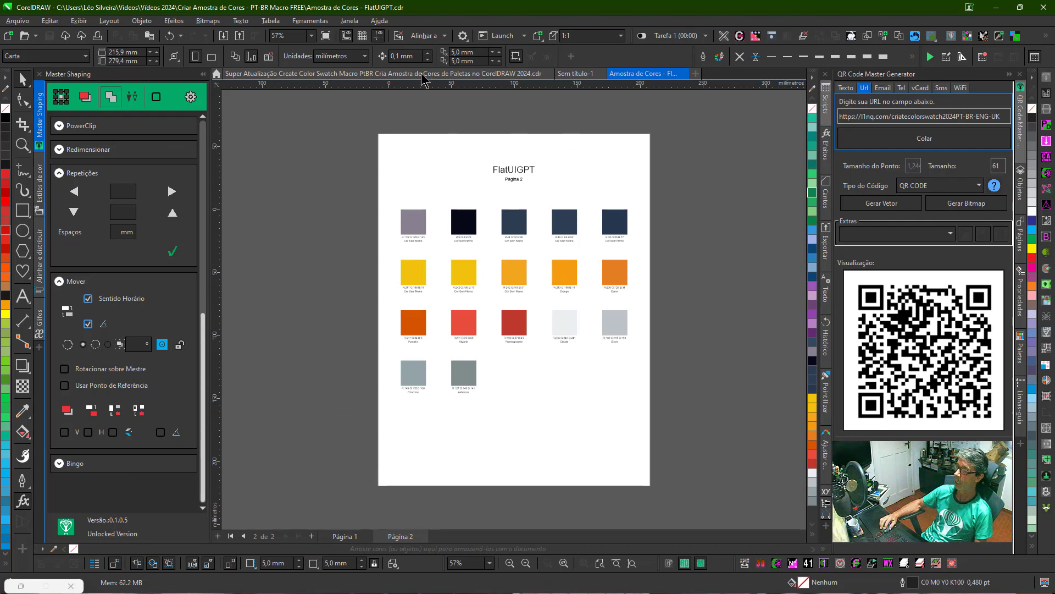
click(290, 75)
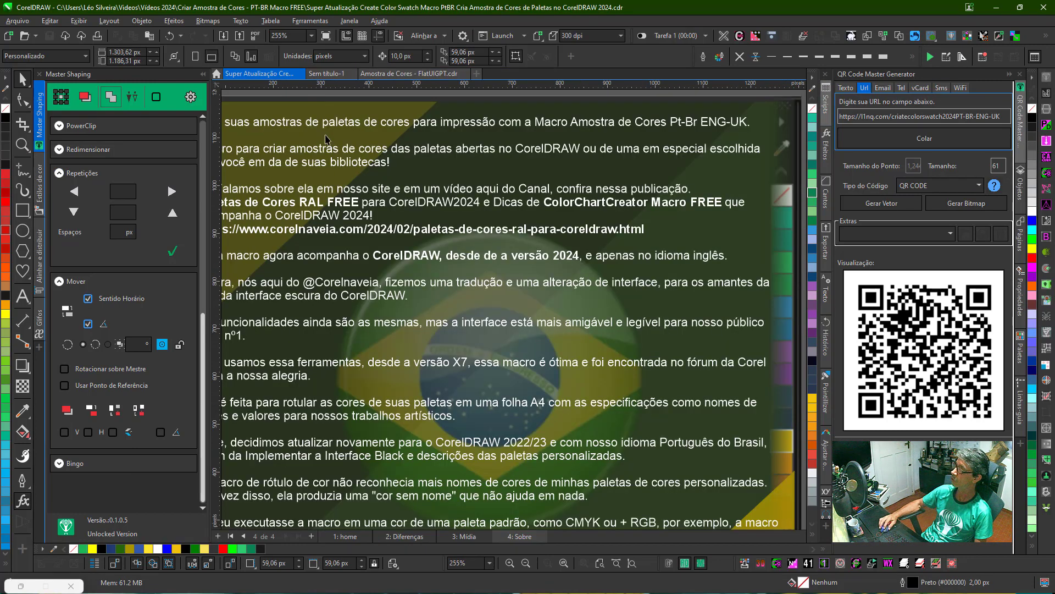
click(203, 74)
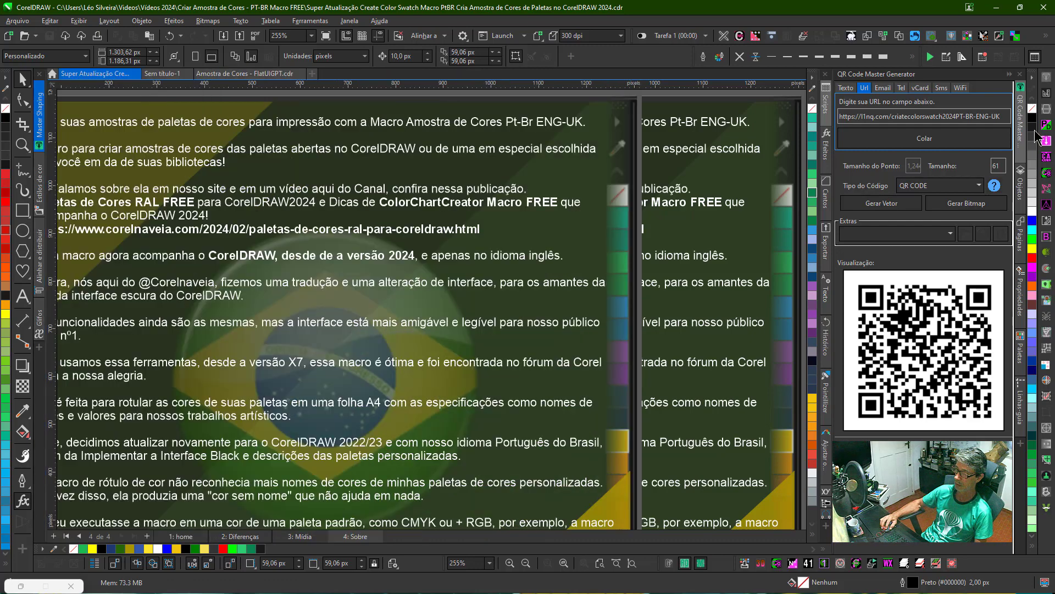
click(1009, 73)
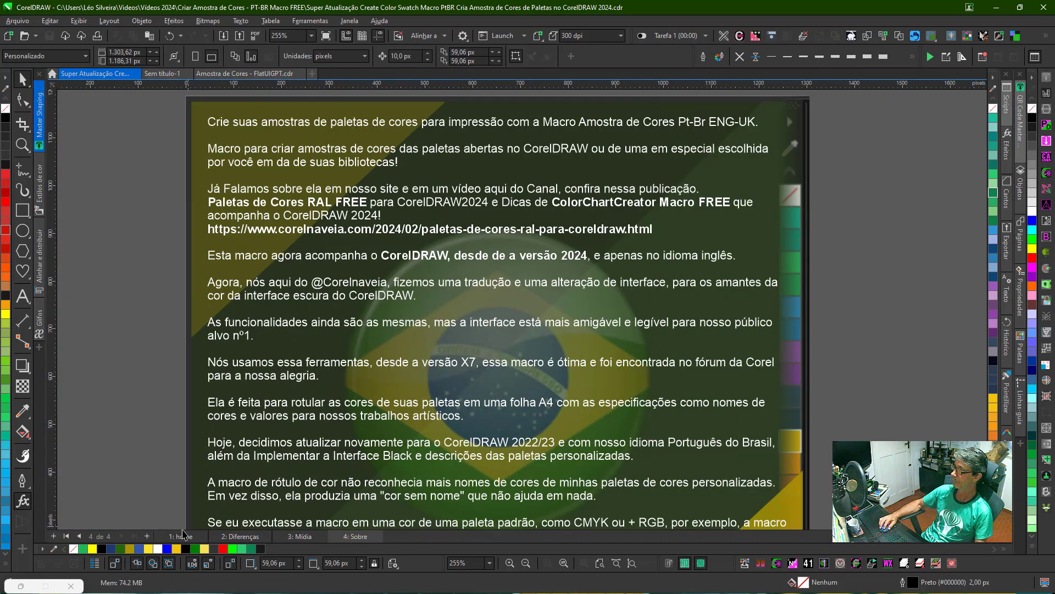
click(181, 536)
key(shift+F4)
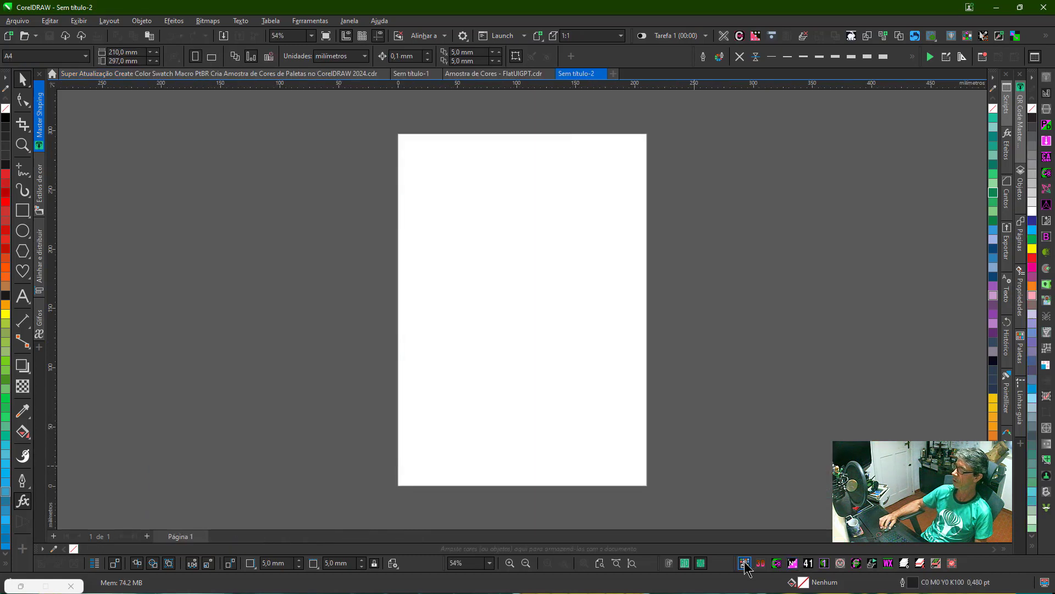
Create a Paleta padrão A3 swatch sheet with the date and printer 'Epsom 695' in the legend
drag(530, 160, 753, 145)
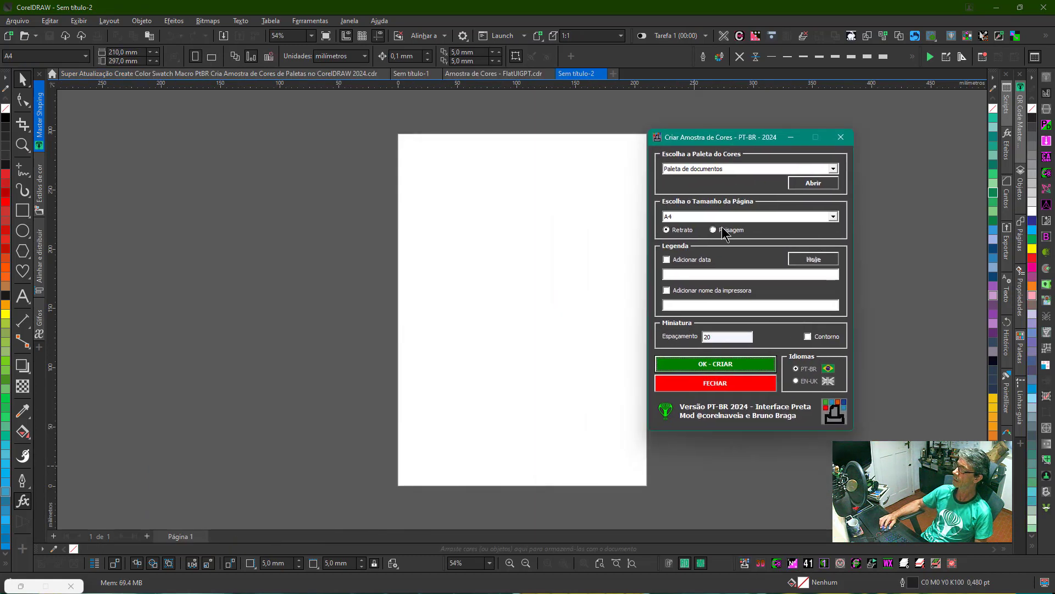
click(694, 217)
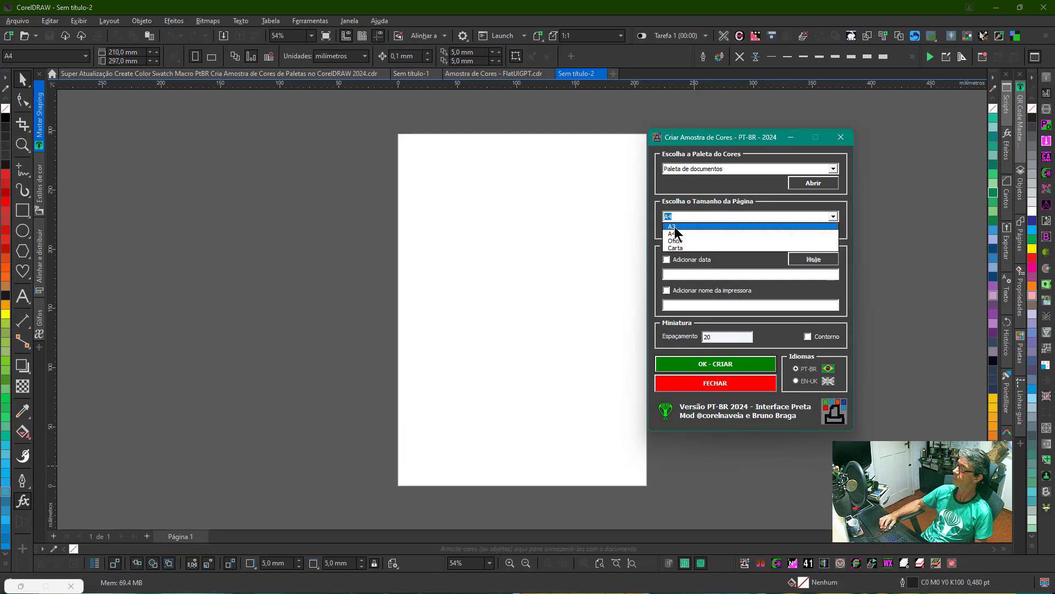
click(688, 226)
click(742, 171)
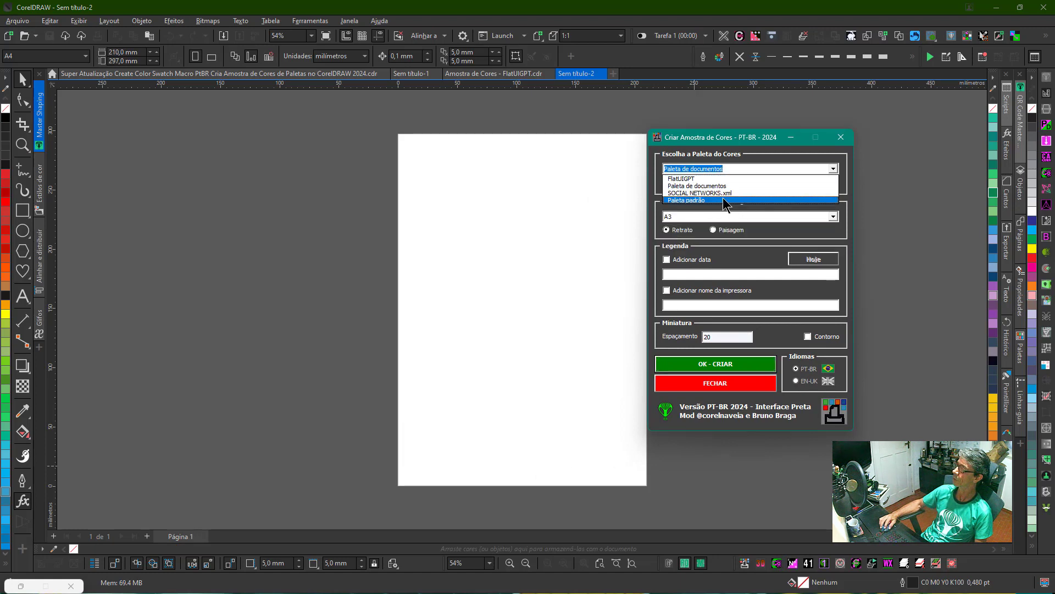
click(698, 201)
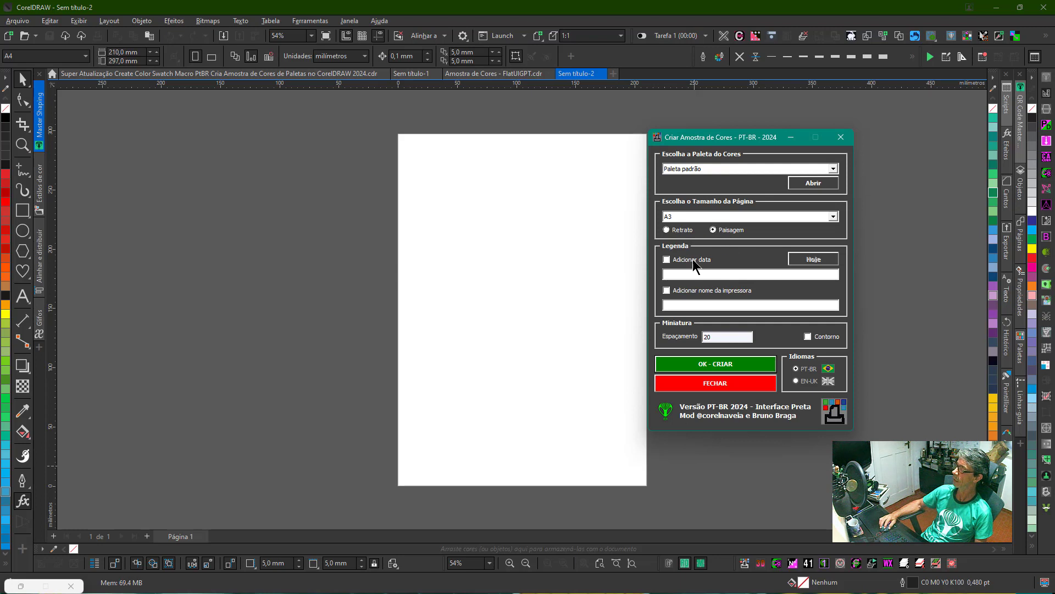
click(798, 261)
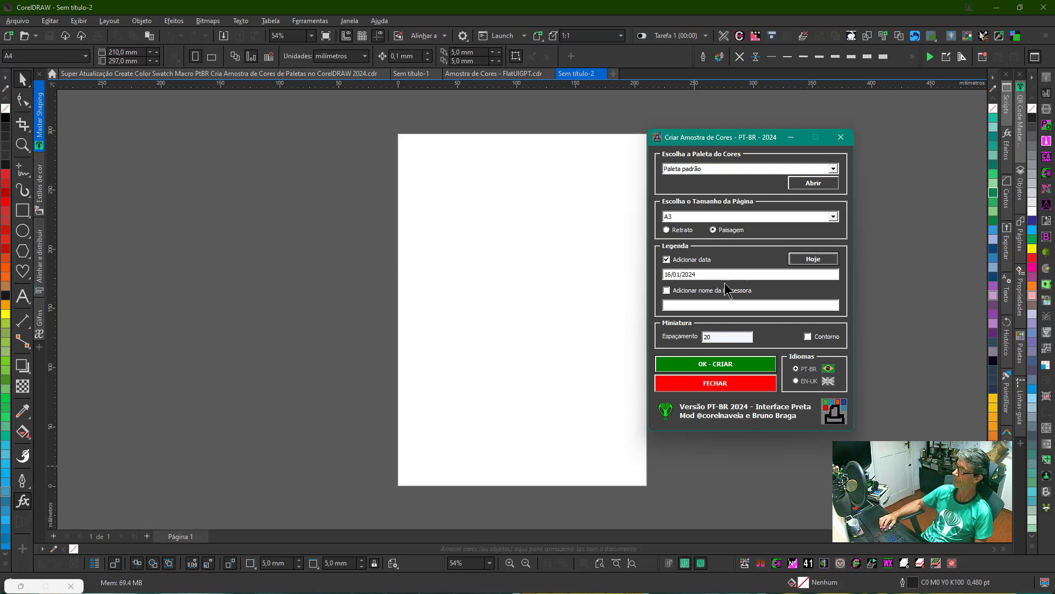
click(667, 289)
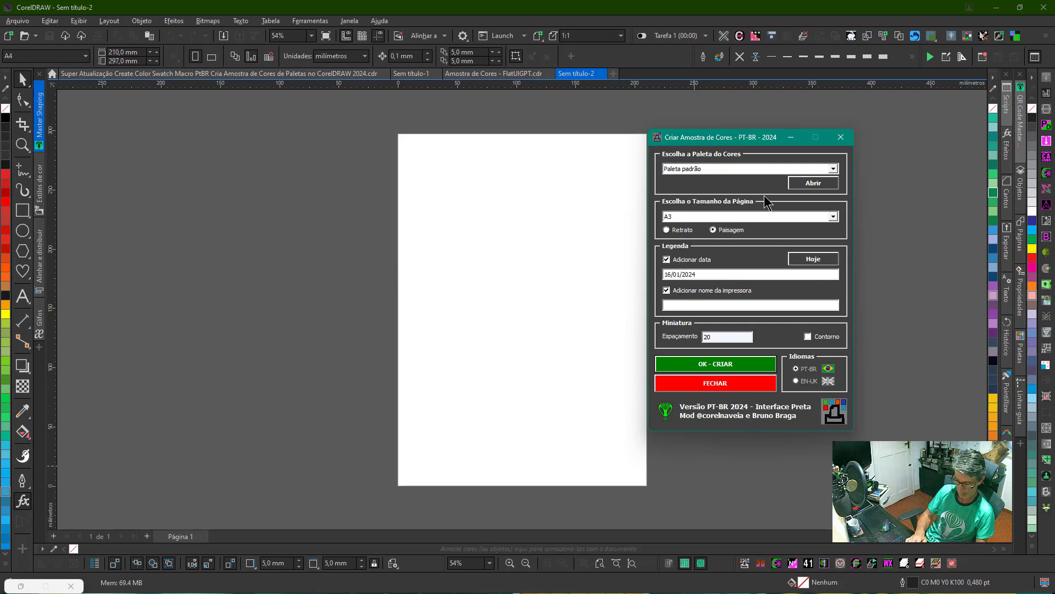
text(Ep)
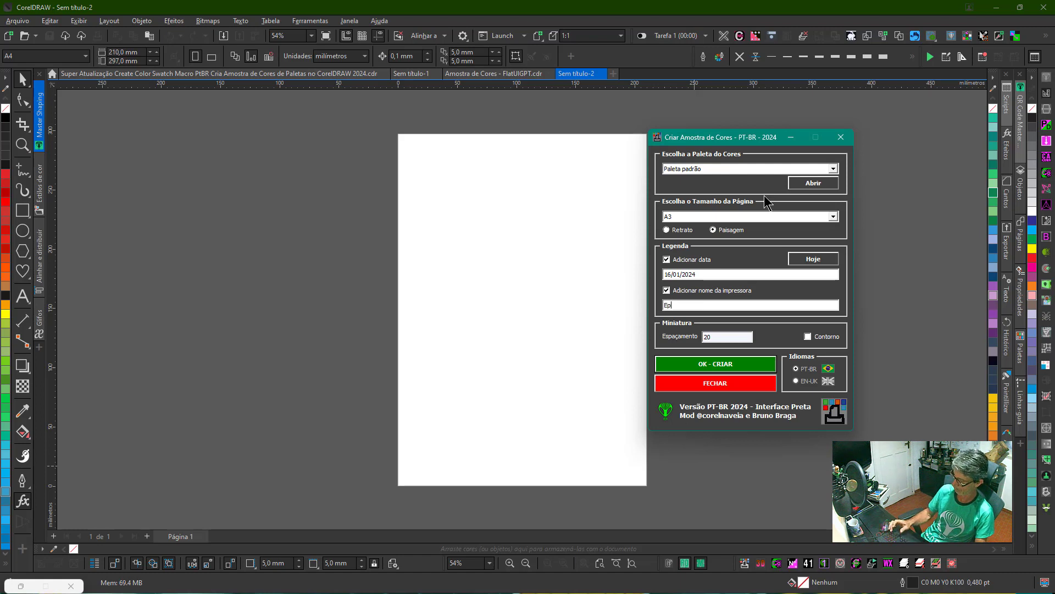
text(som 69)
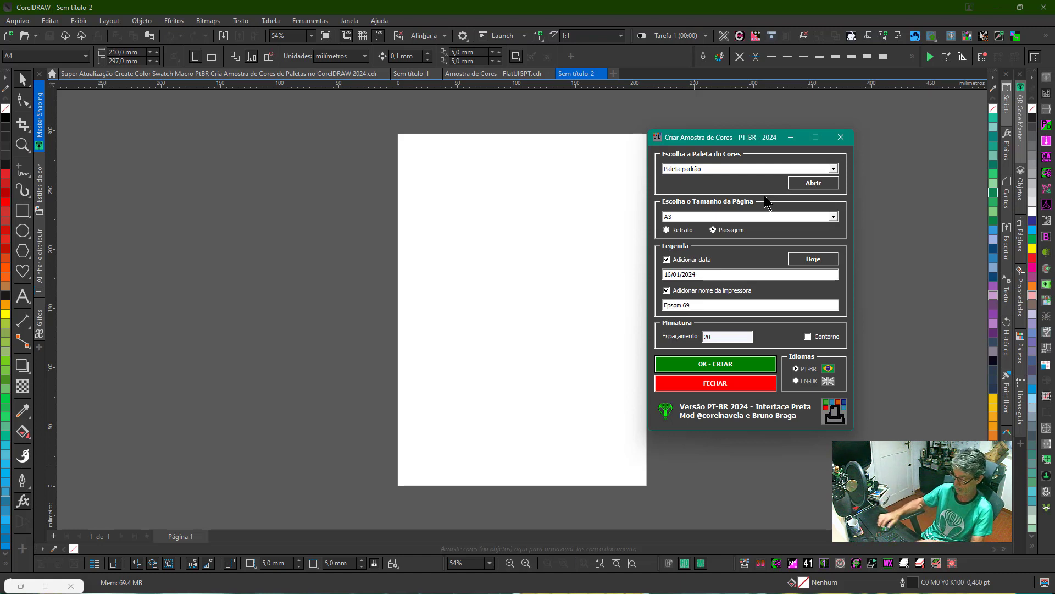
text(5)
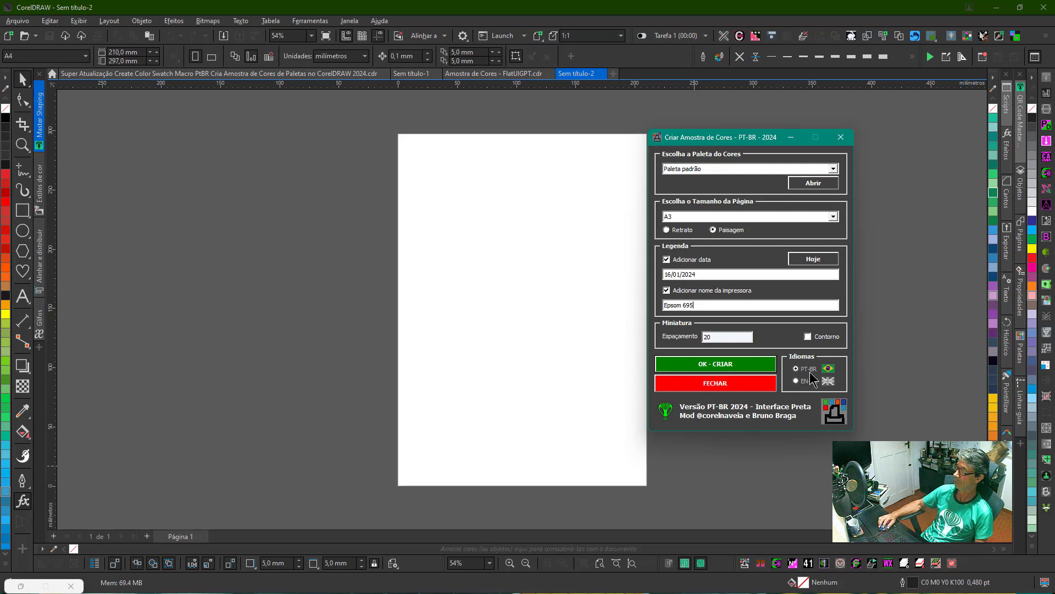
click(708, 368)
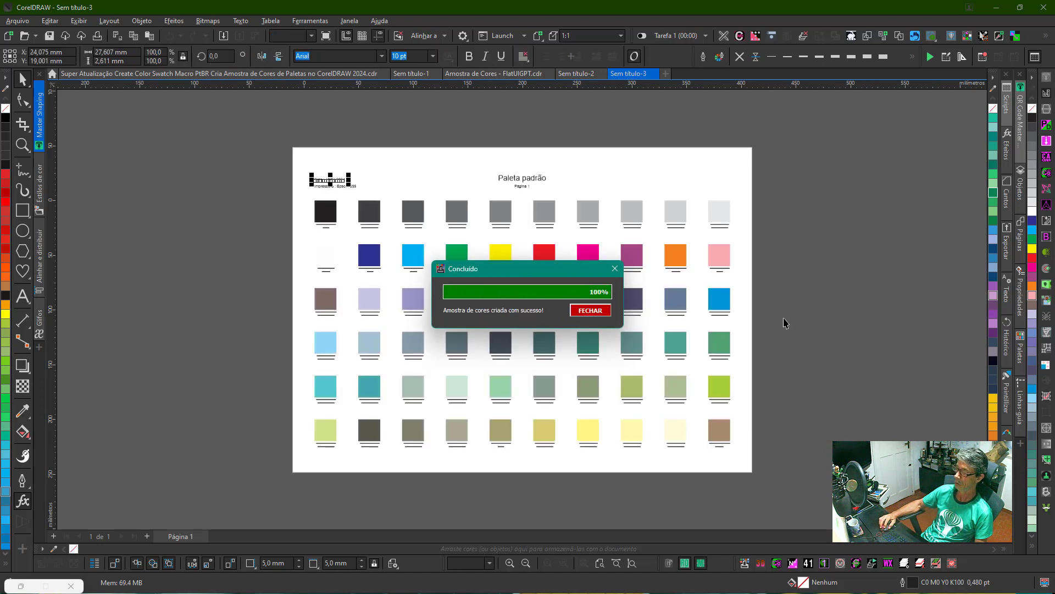
mouse_move(236, 536)
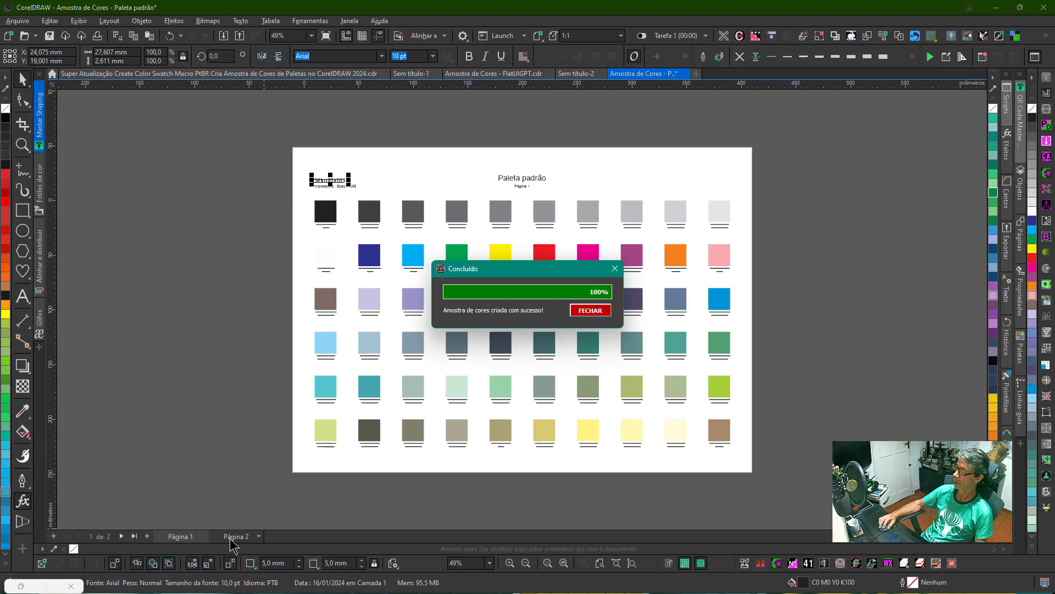
Dismiss the completion message, view Página 2, and save as Amostra de Cores - Paleta padrão.cdr
click(589, 311)
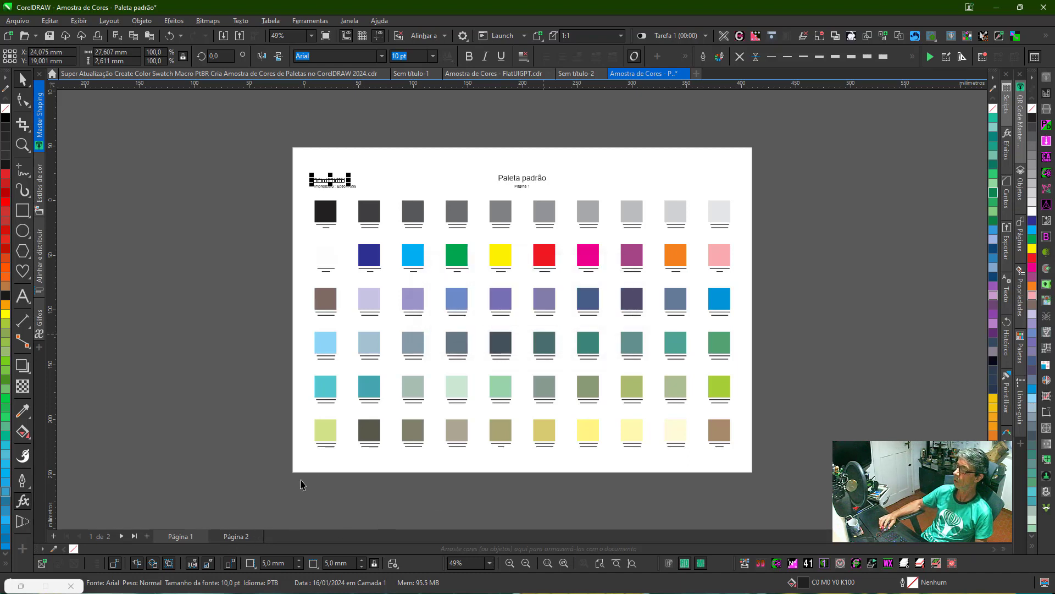
click(233, 537)
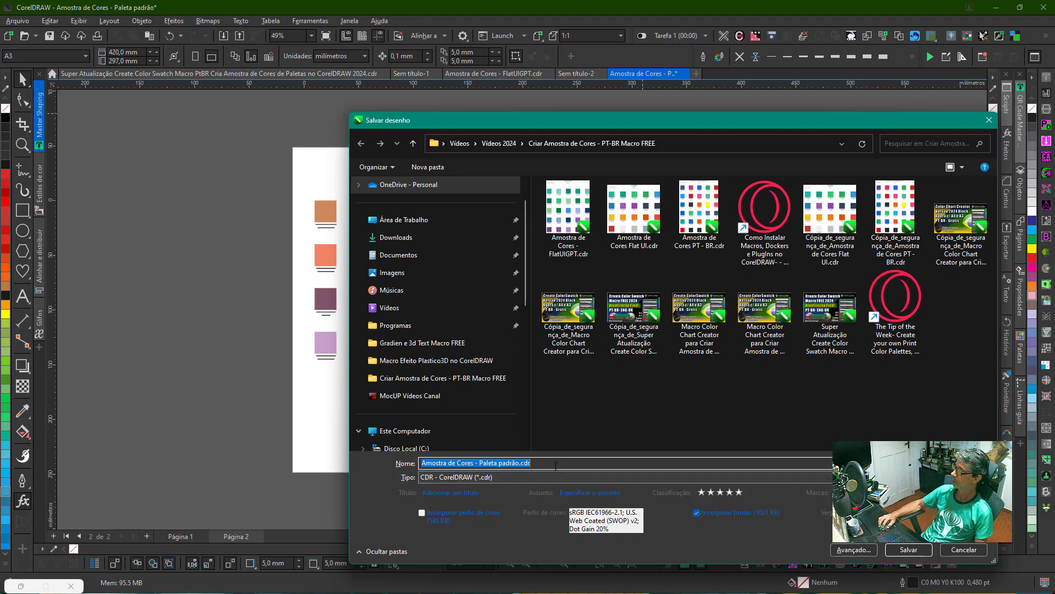
click(908, 550)
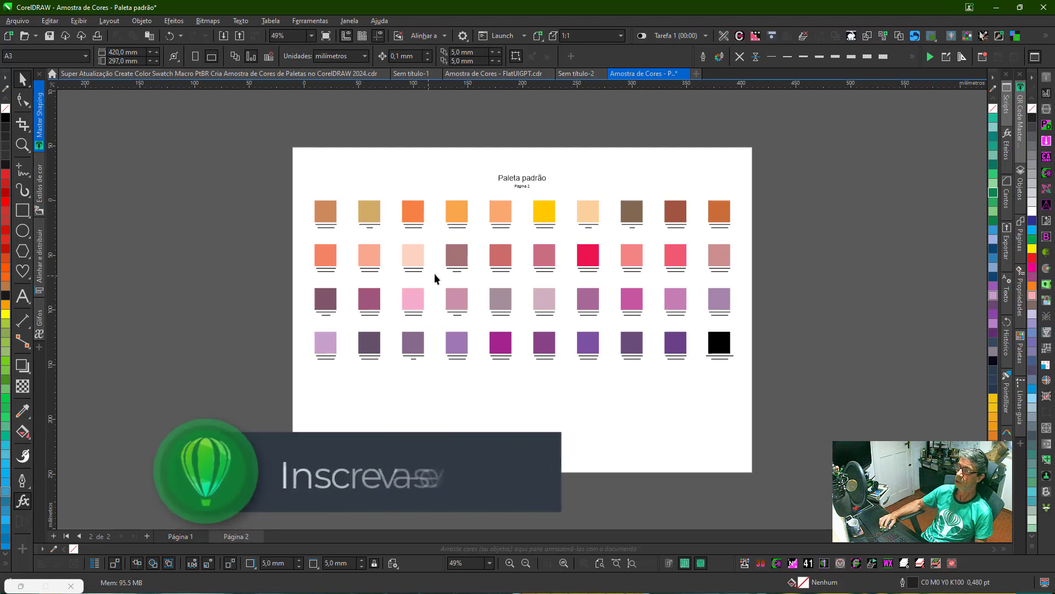
Switch back to the Super Atualização document showing the Create Color Swatch Macro FREE 2024 artwork
click(203, 73)
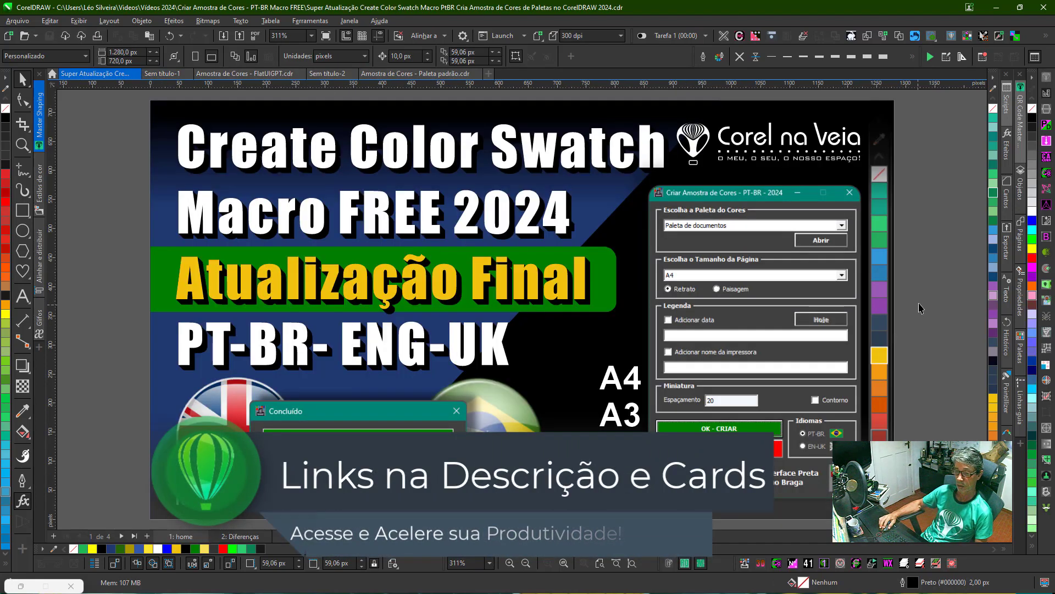